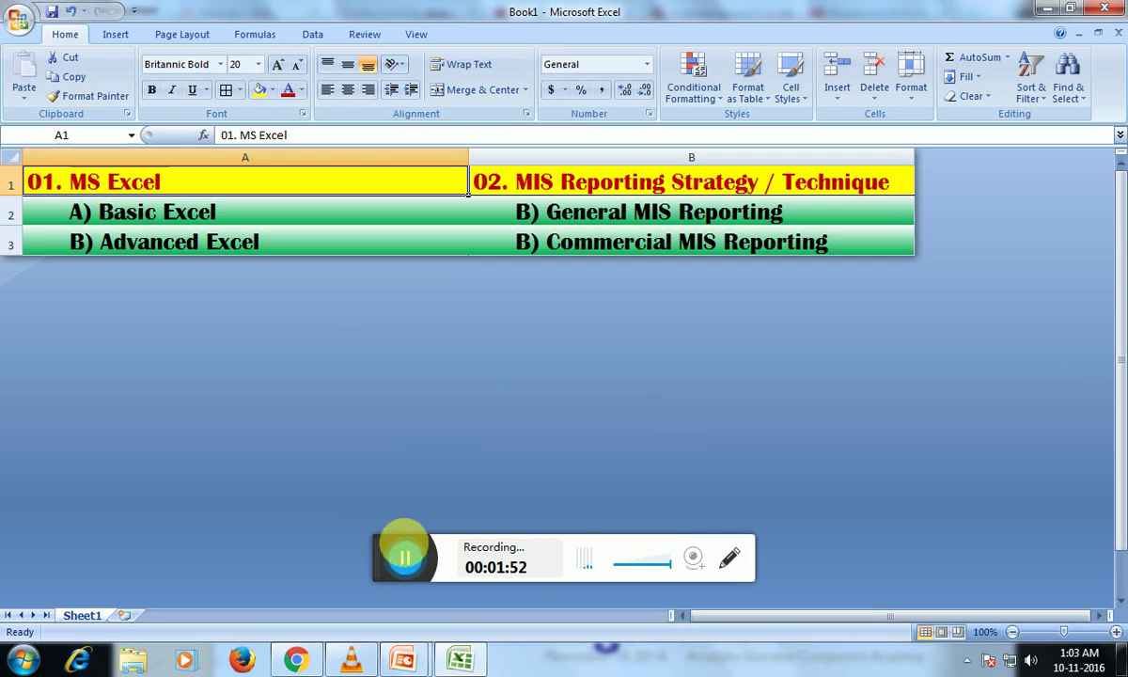
left_click(404, 557)
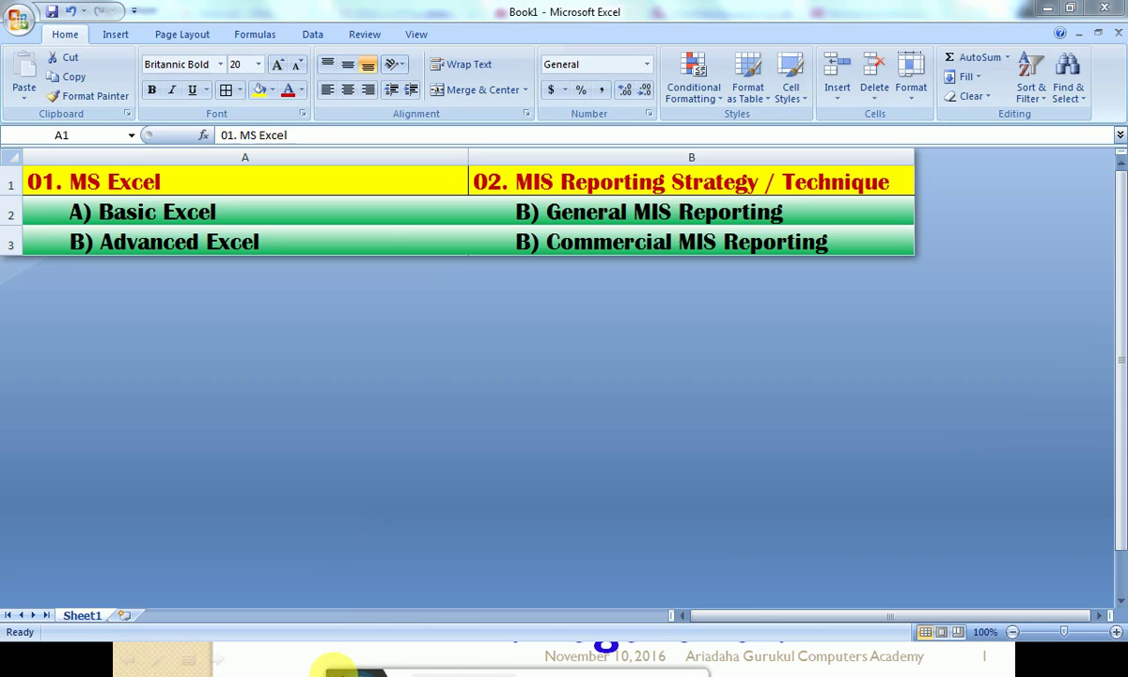
left_click(305, 395)
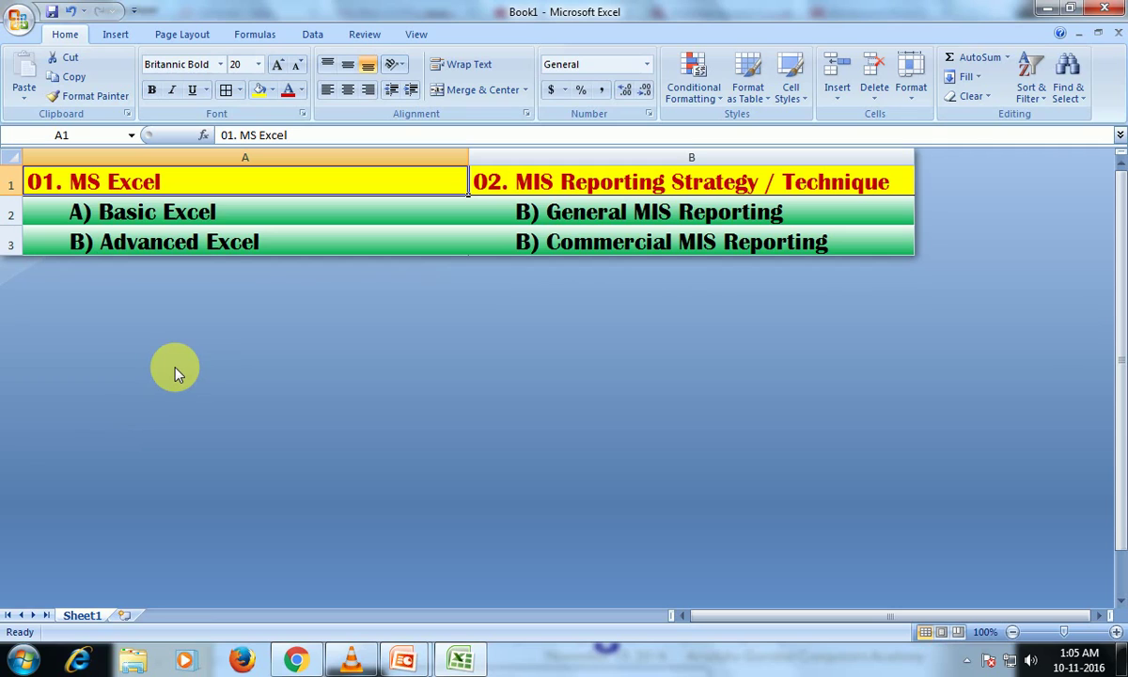
- Launch Microsoft Office Excel 2007 from the installed Microsoft Office programs to get a new blank workbook
left_click(23, 660)
left_click(70, 582)
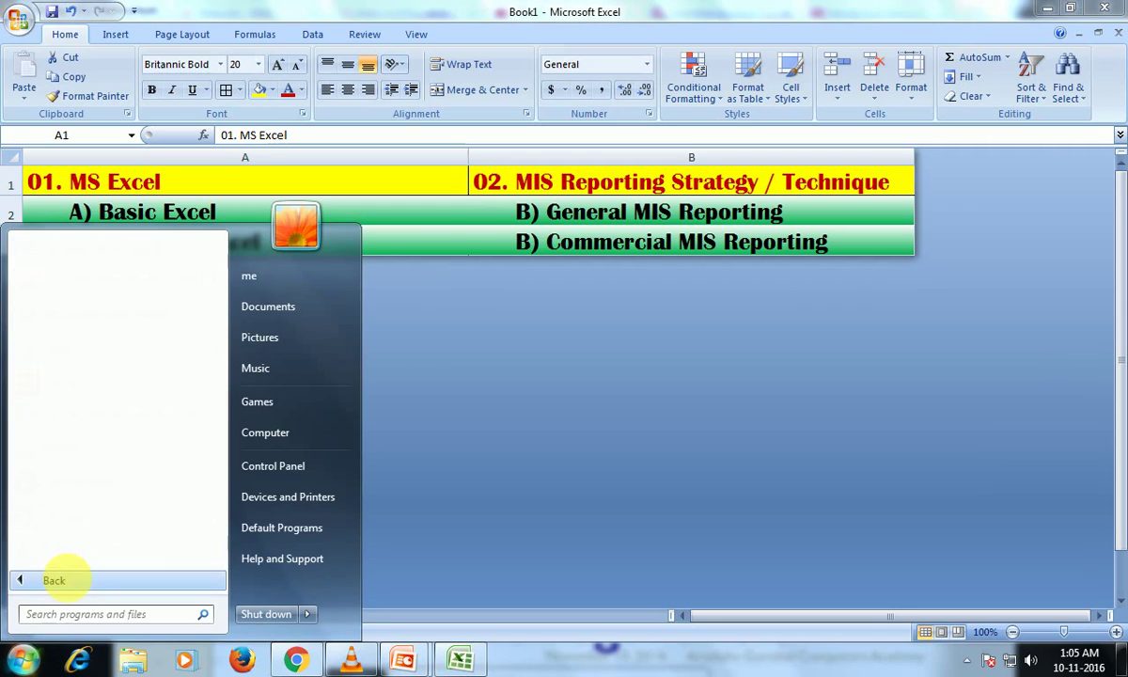
scroll(178, 465, "down", 2)
scroll(170, 472, "down", 1)
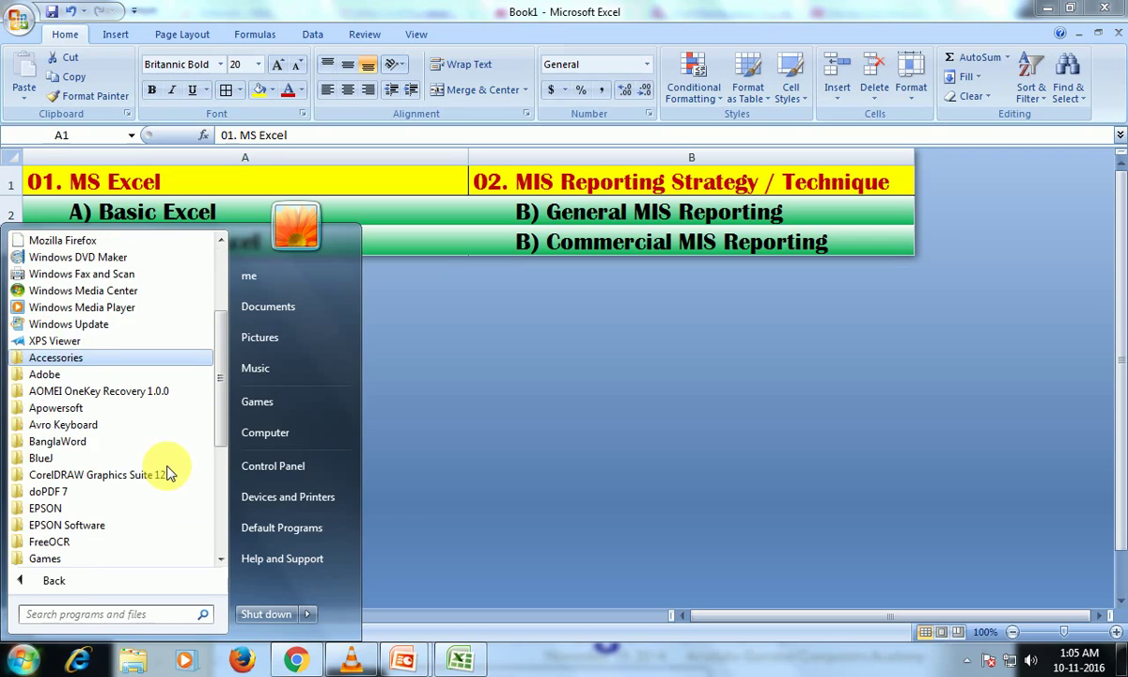
scroll(170, 473, "down", 1)
scroll(169, 473, "down", 1)
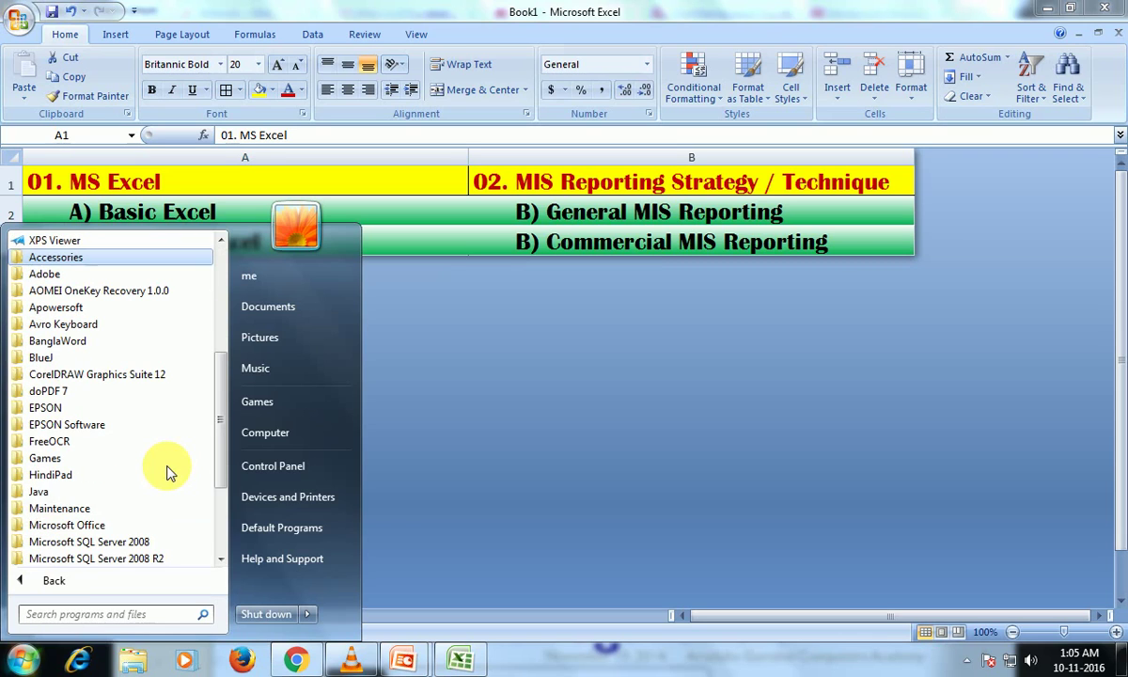
left_click(61, 523)
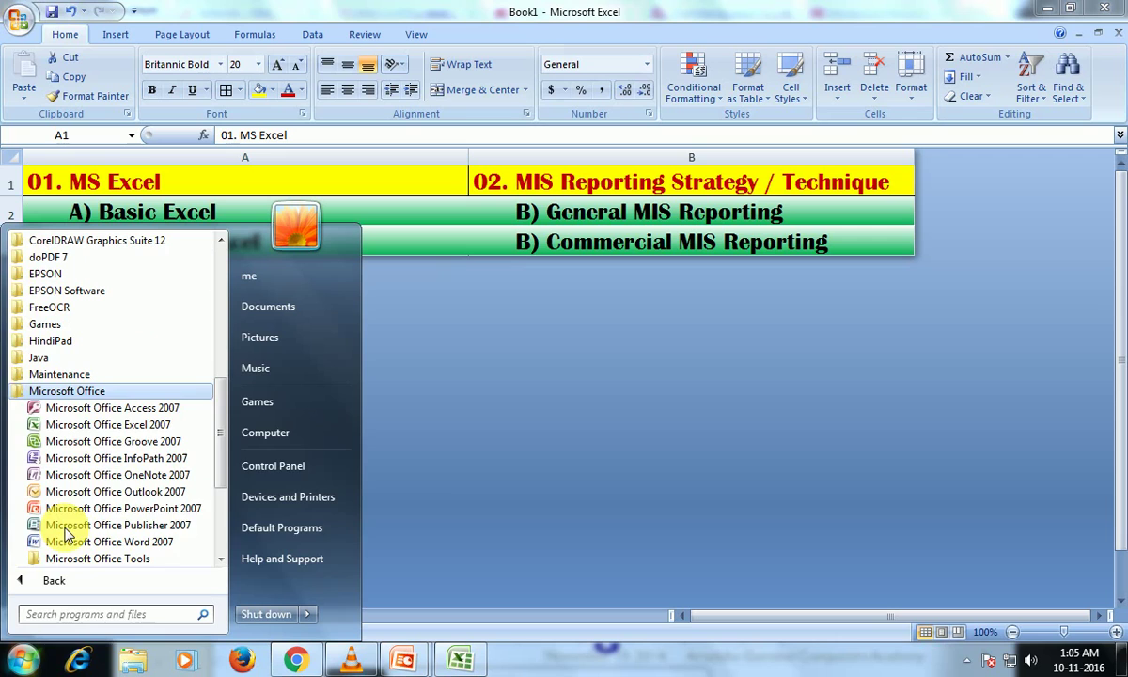
left_click(121, 428)
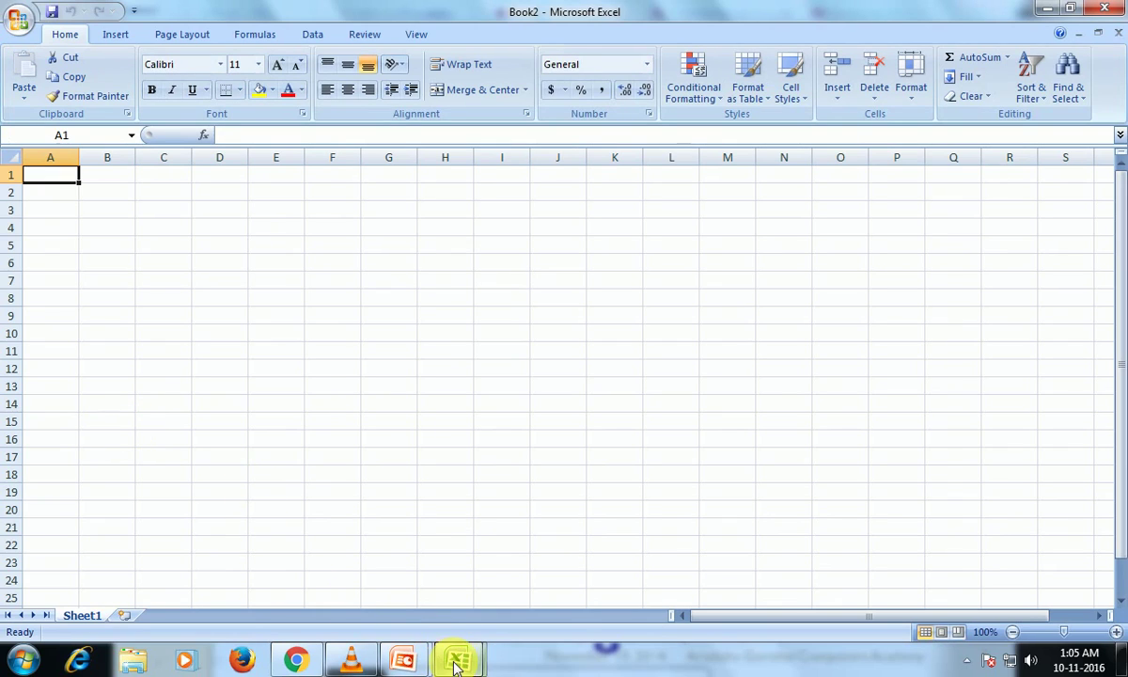
- Return to the Book1 workbook and change the text in cell B2 to "A) General MIS Reporting"
mouse_move(456, 660)
left_click(374, 578)
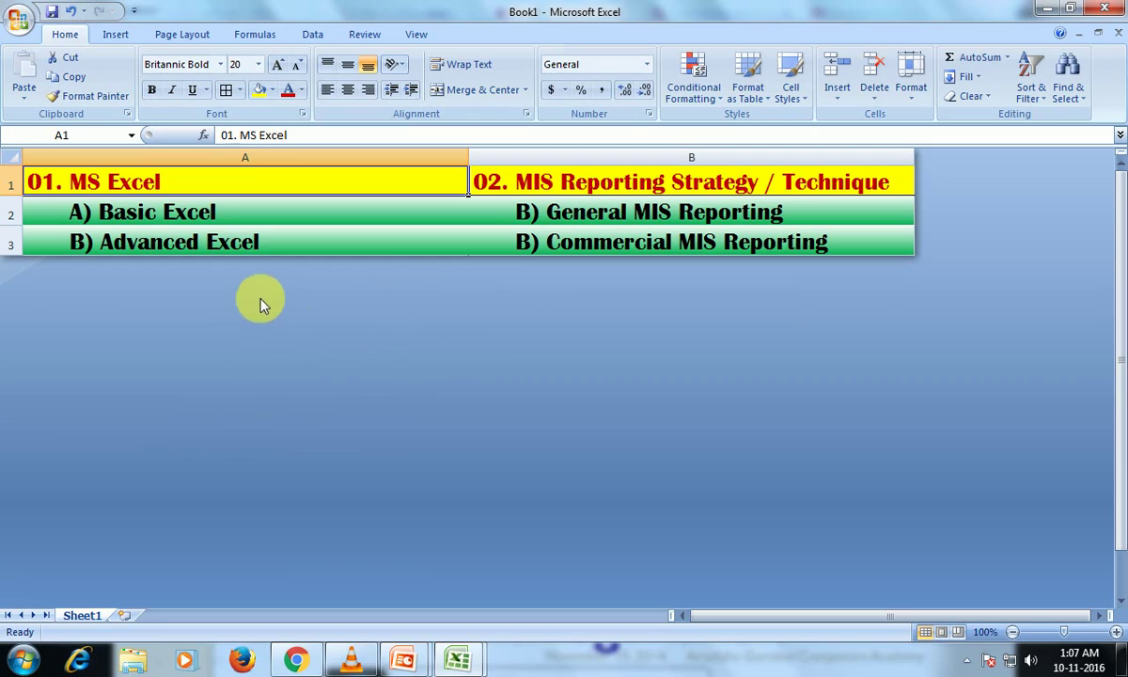
left_click(528, 216)
key("F2")
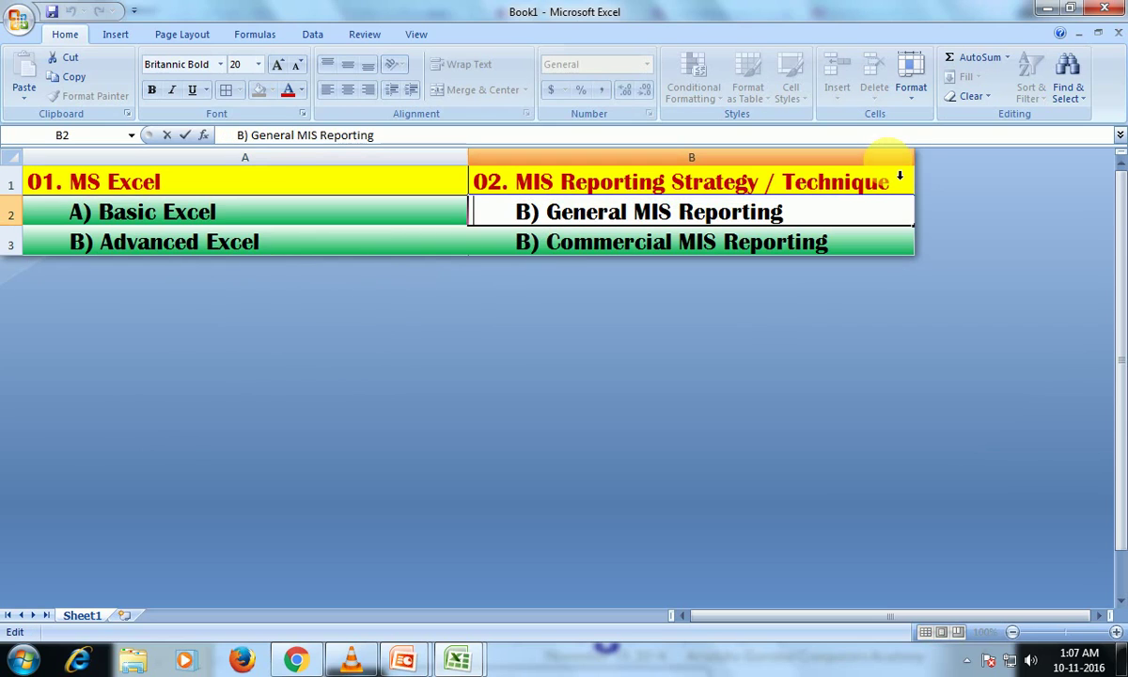
key("Home")
key("Delete")
type("A")
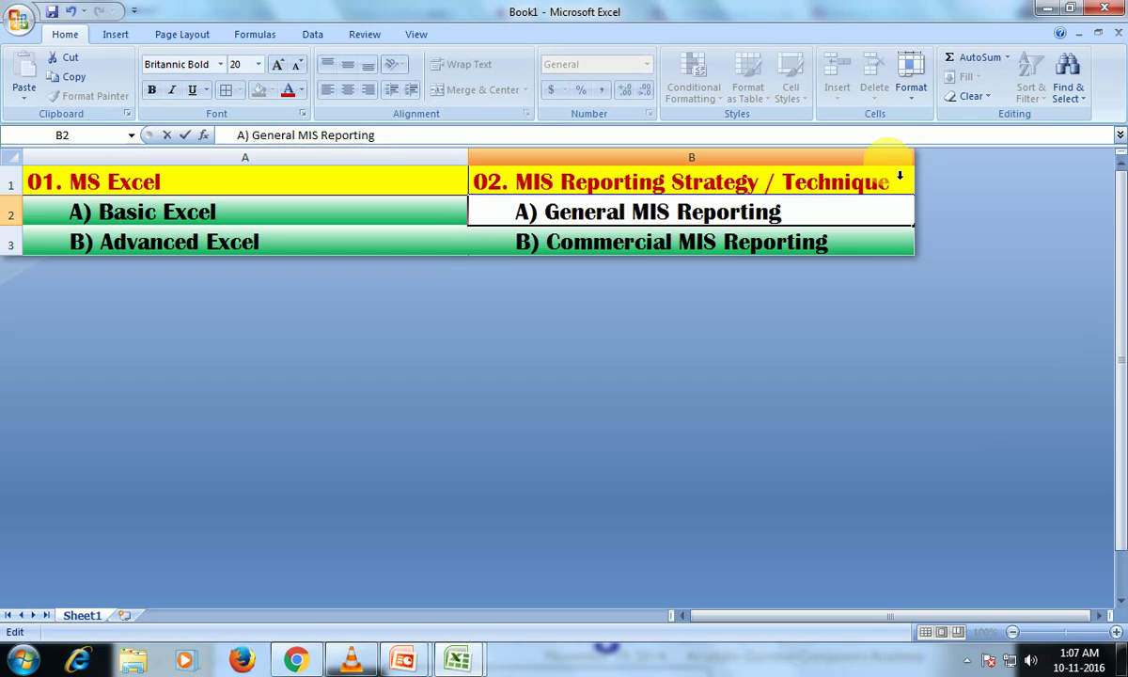
key("Return")
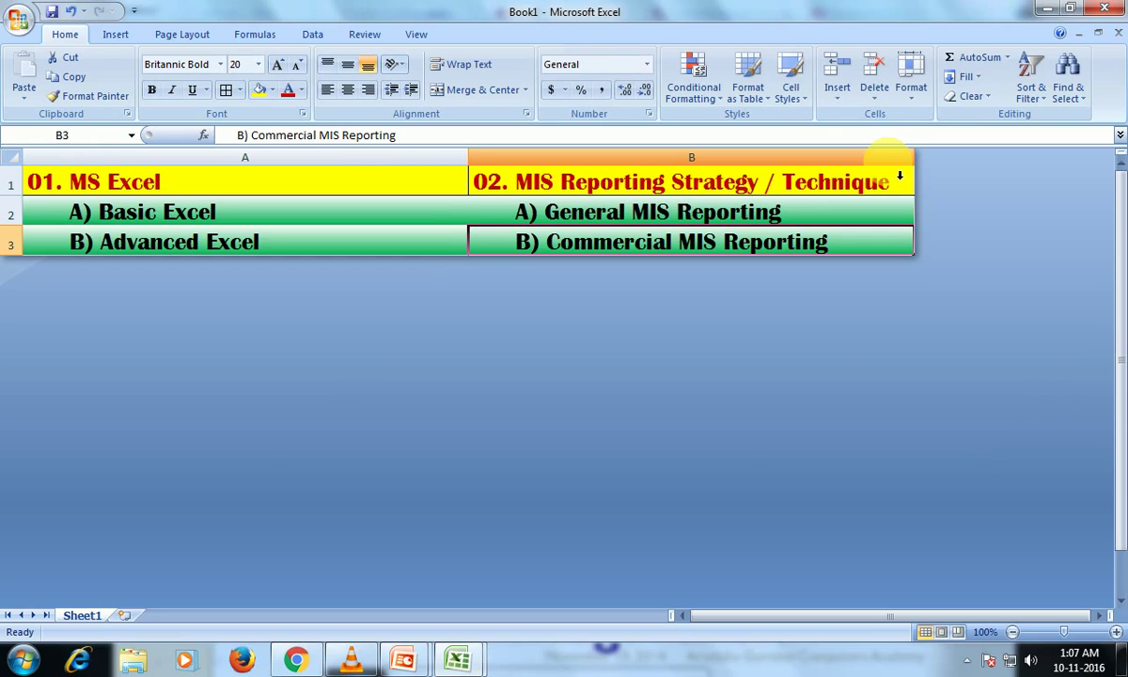
- Bring up the blank Book2 workbook and examine the commands offered under Home, Insert, Page Layout, Formulas, Data, Review and View
key("Left")
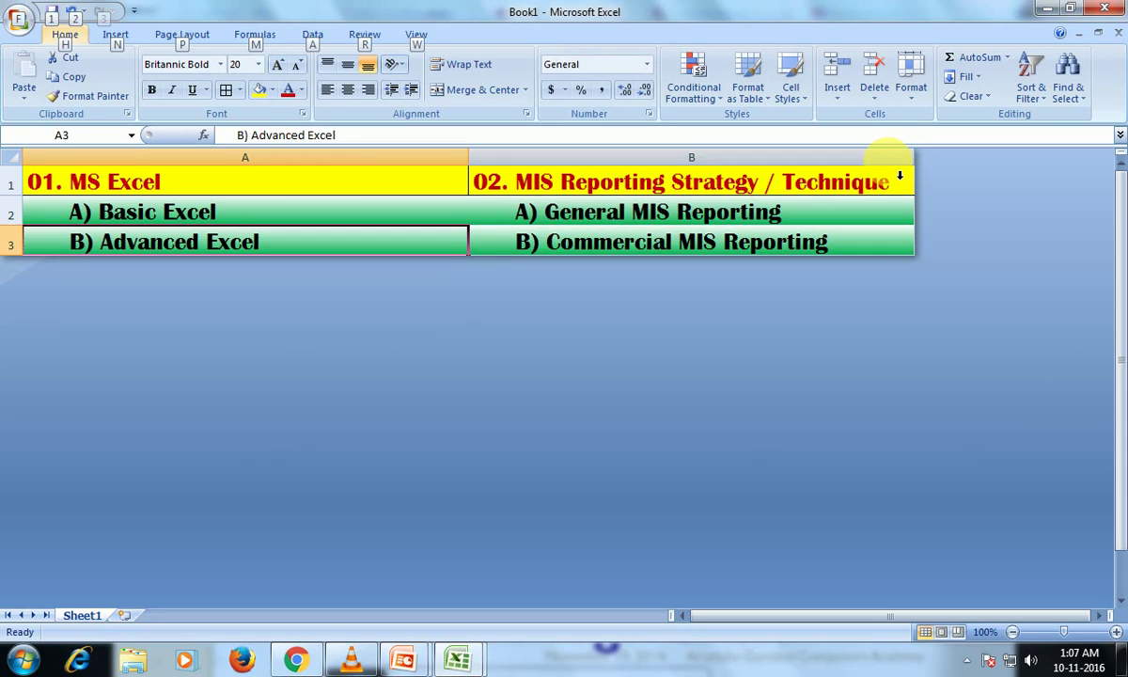
key("ctrl+n")
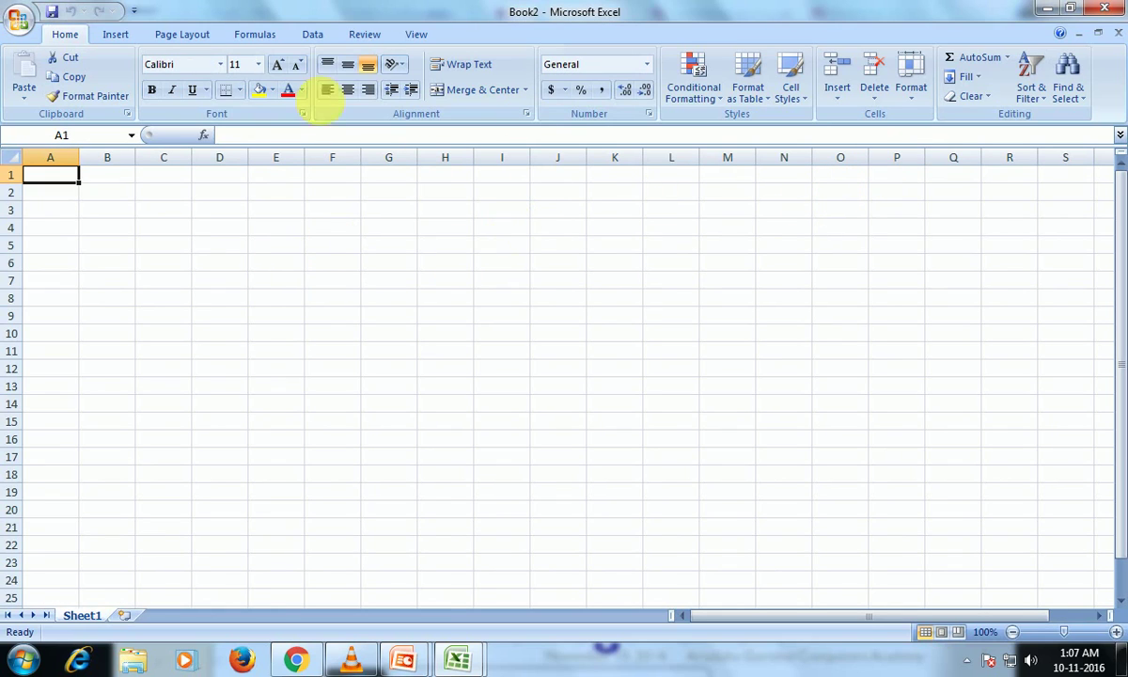
left_click(116, 35)
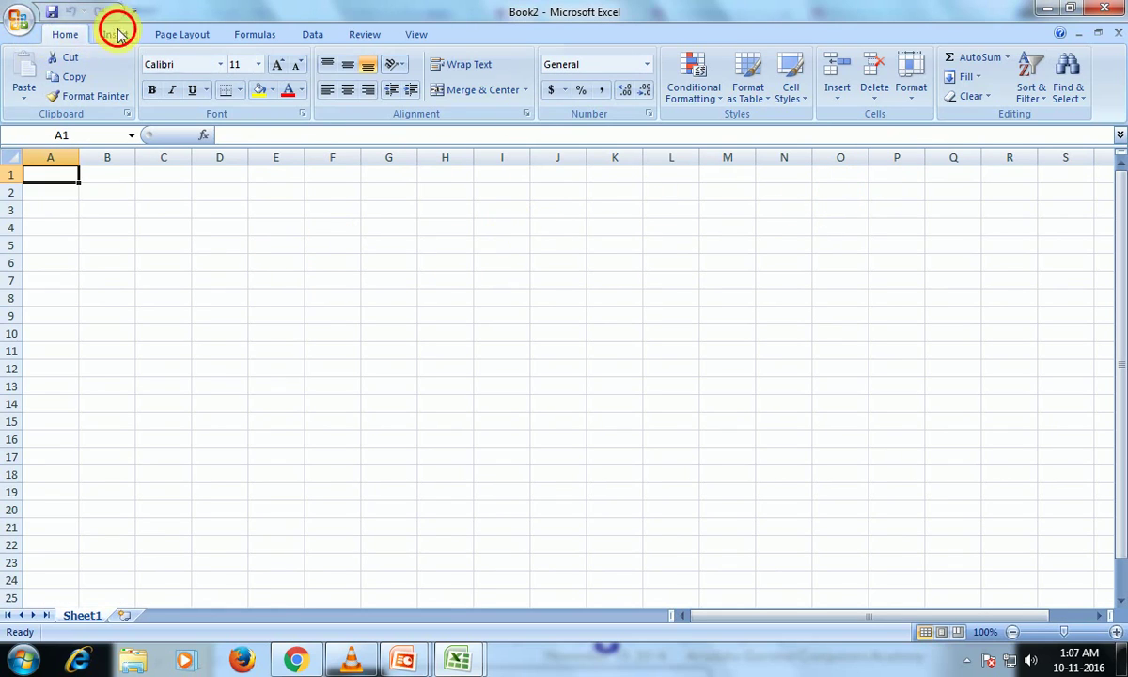
left_click(201, 34)
left_click(256, 35)
left_click(312, 36)
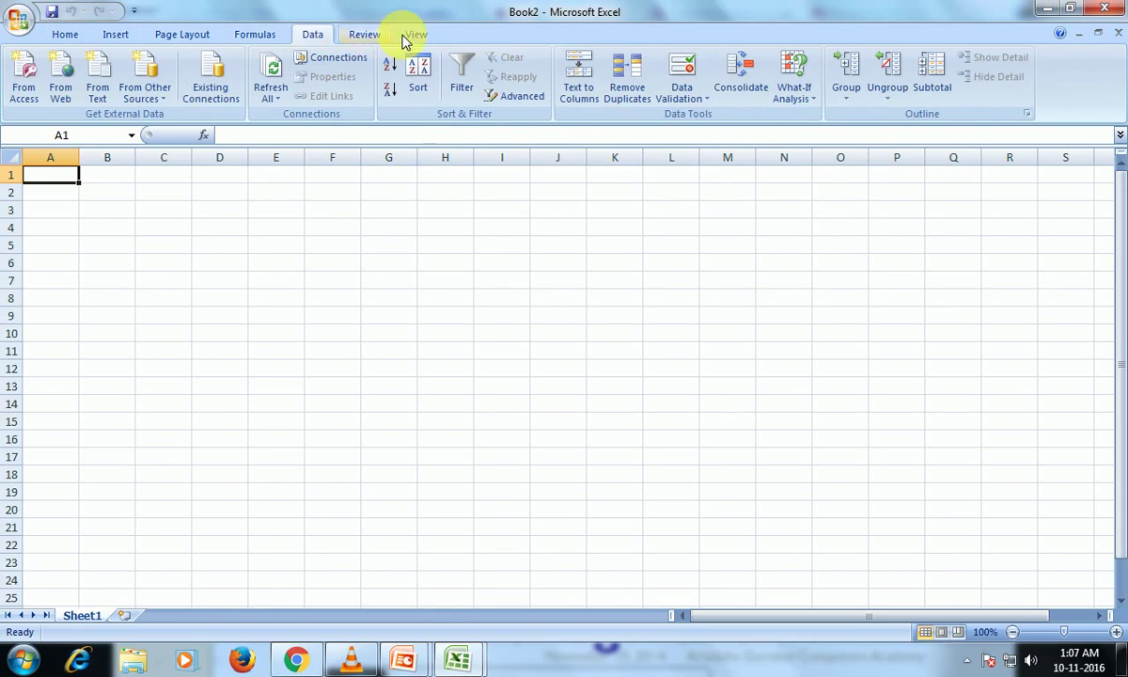
left_click(375, 34)
left_click(414, 36)
left_click(65, 35)
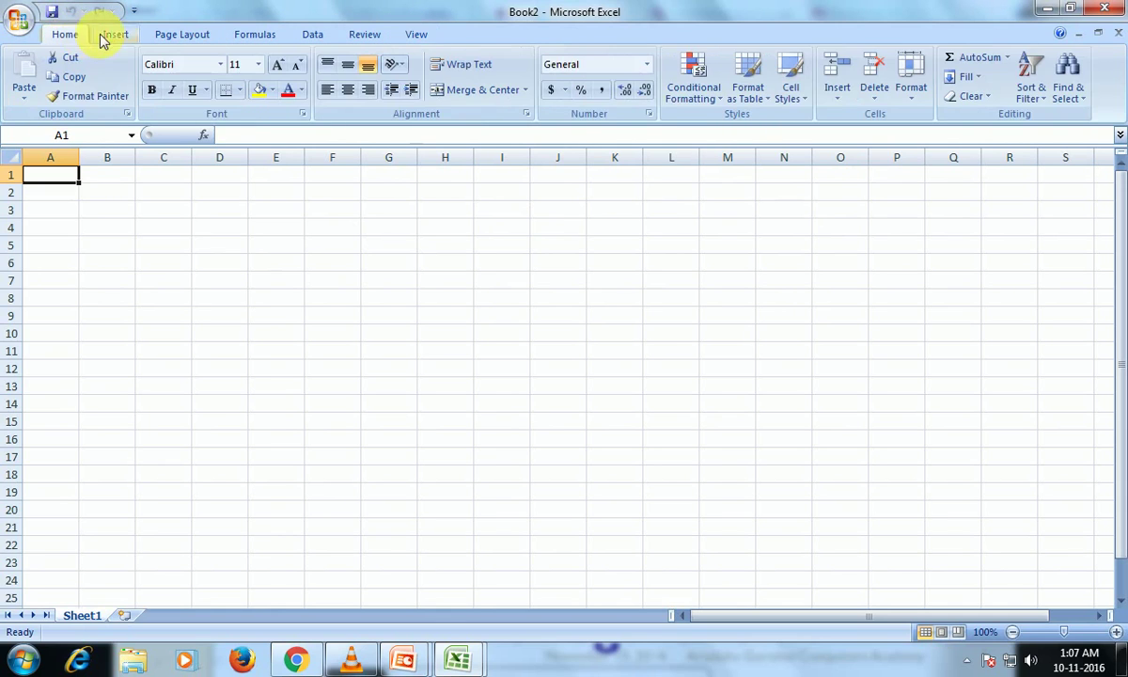
left_click(115, 34)
left_click(174, 36)
left_click(255, 38)
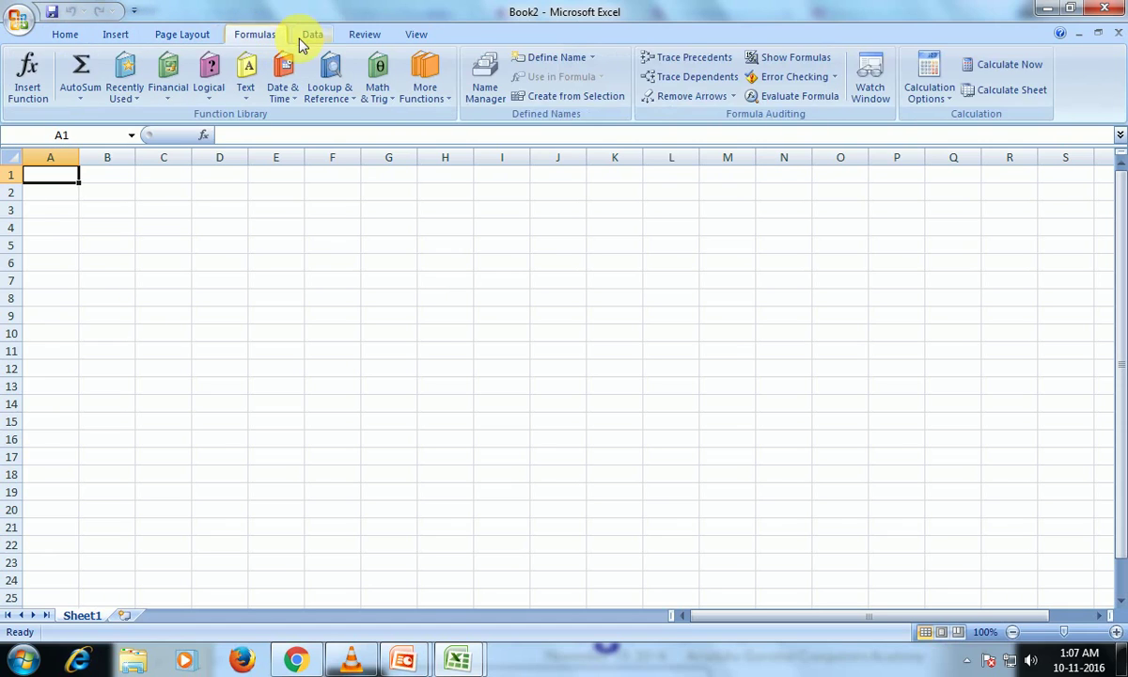
left_click(312, 36)
left_click(366, 37)
left_click(416, 35)
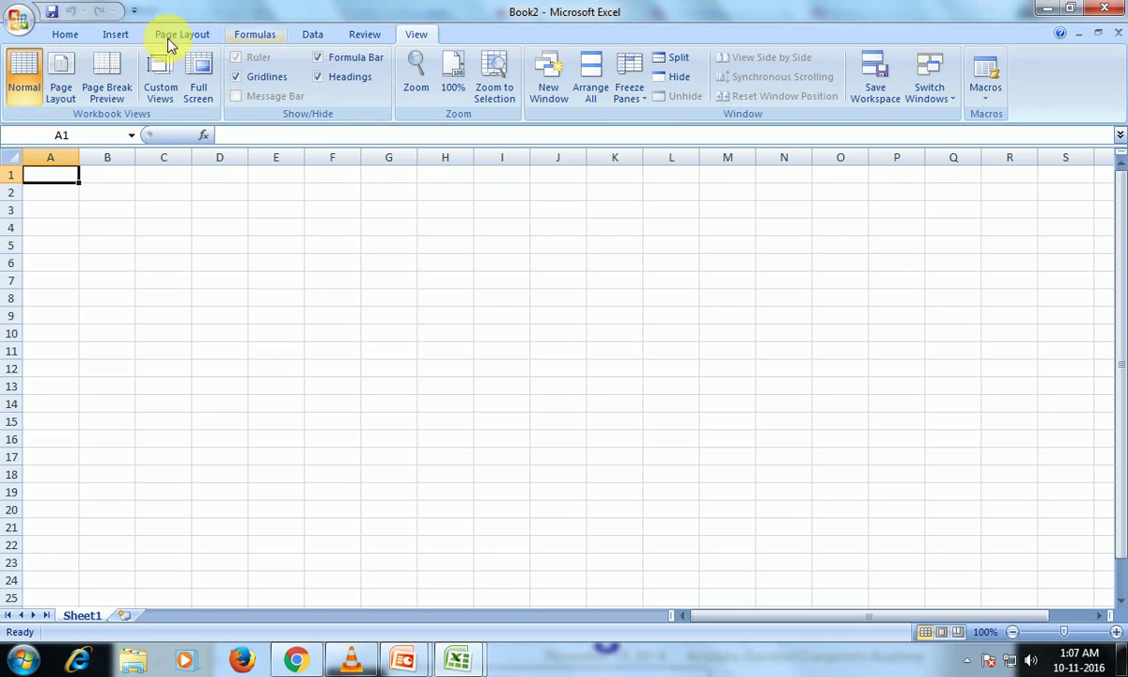
left_click(65, 35)
left_click(115, 35)
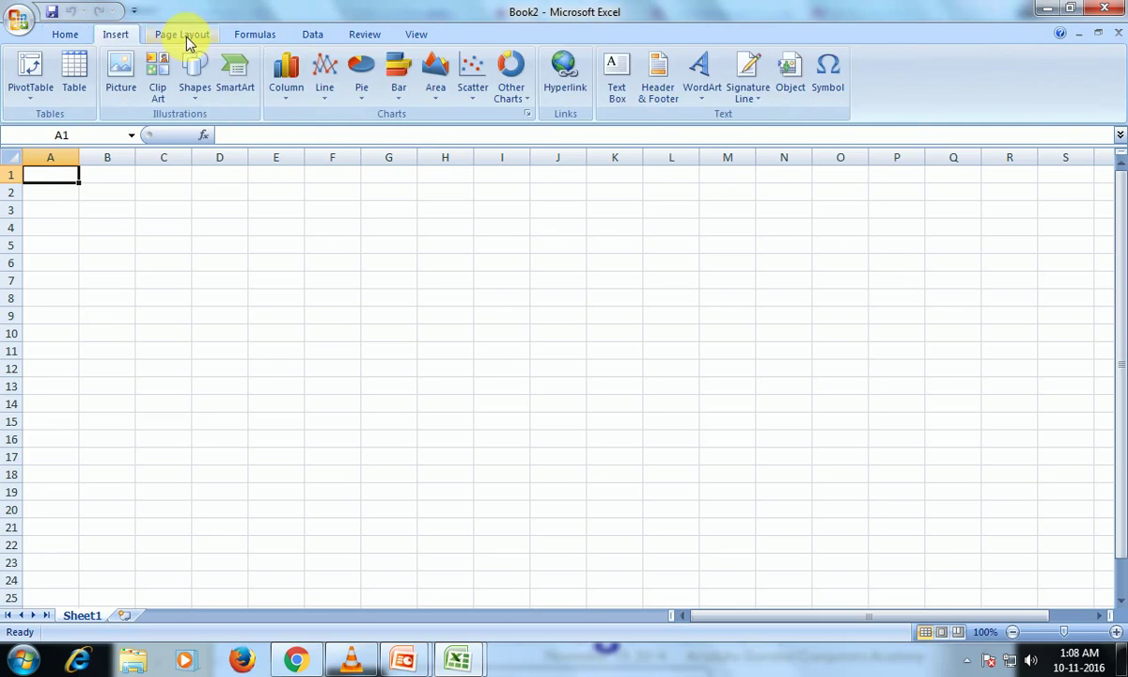
left_click(183, 34)
left_click(254, 35)
left_click(313, 37)
left_click(369, 35)
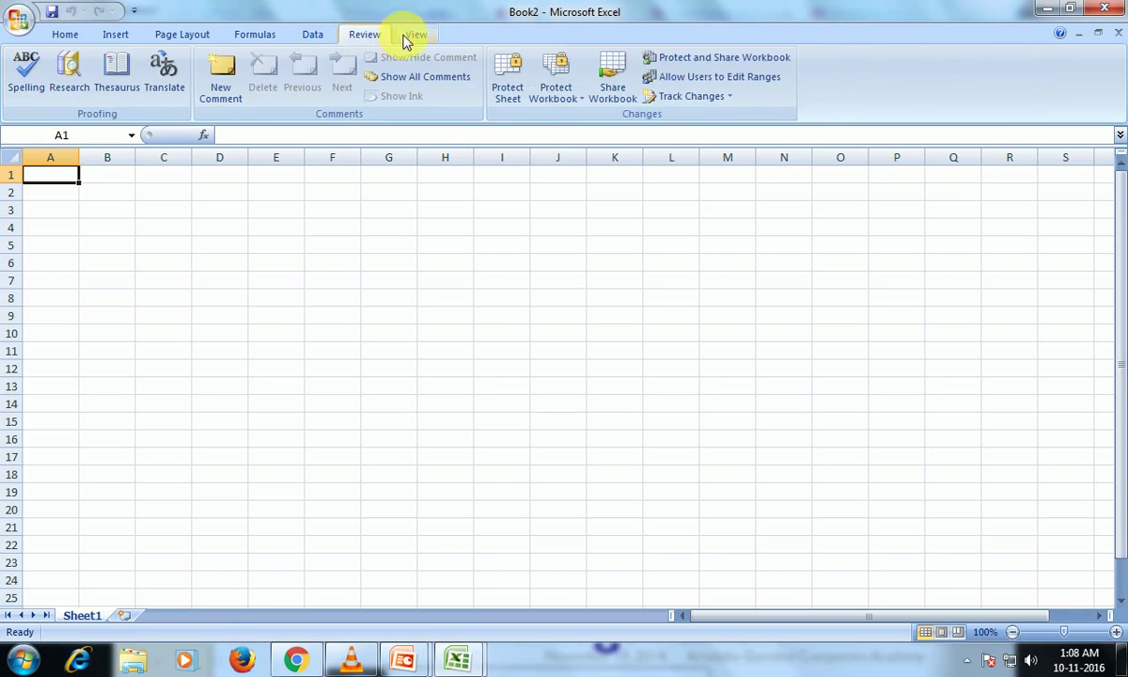
left_click(414, 34)
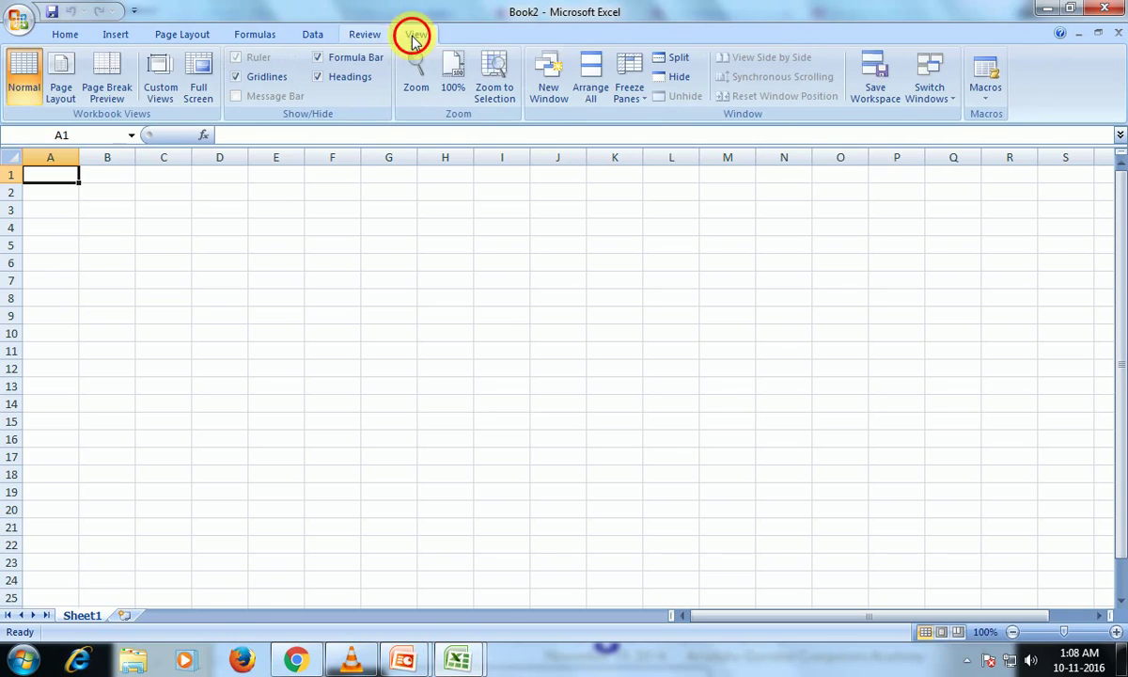
left_click(62, 35)
left_click(116, 34)
left_click(165, 36)
left_click(255, 35)
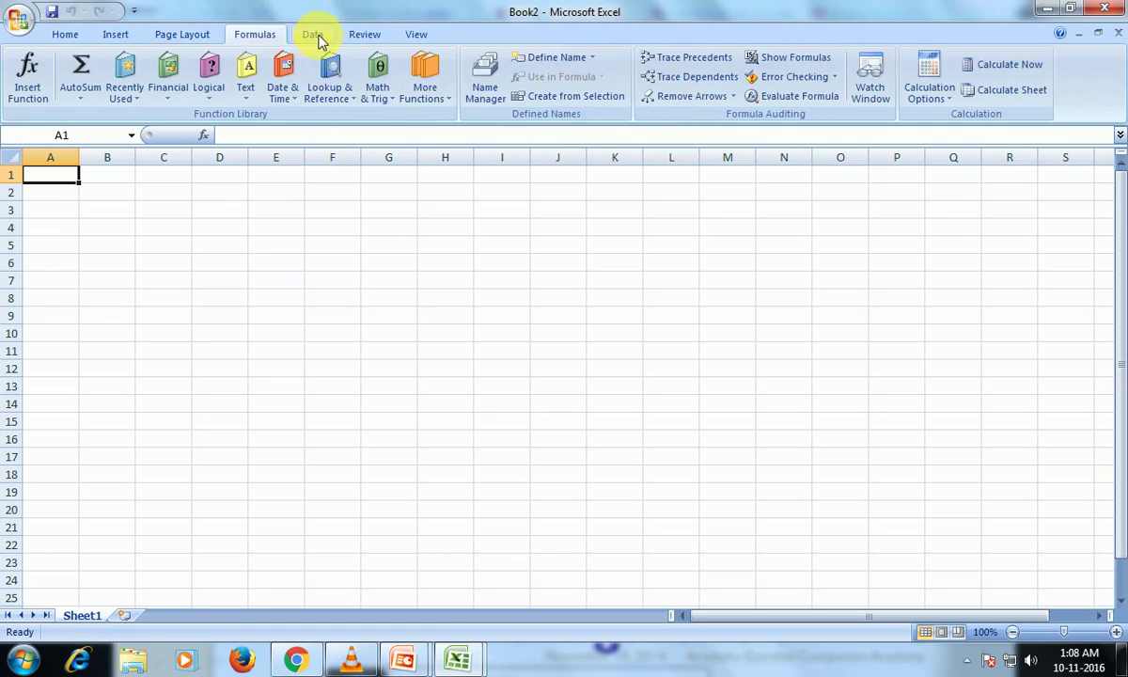
left_click(313, 34)
left_click(365, 35)
left_click(411, 33)
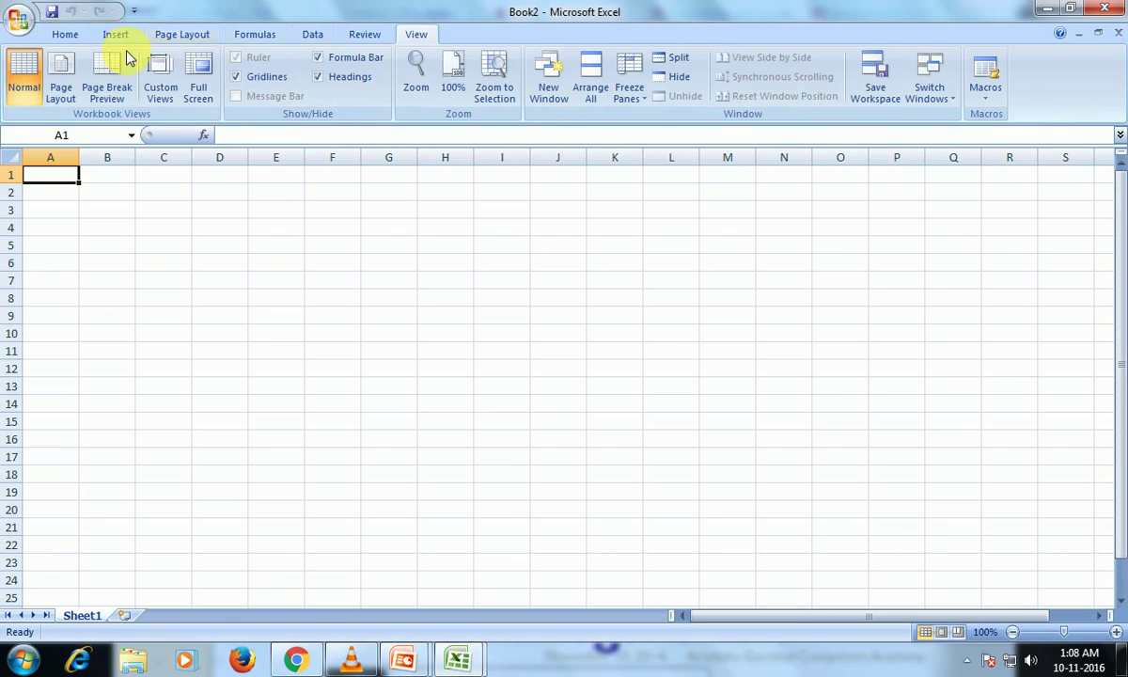
left_click(68, 36)
left_click(111, 38)
left_click(175, 35)
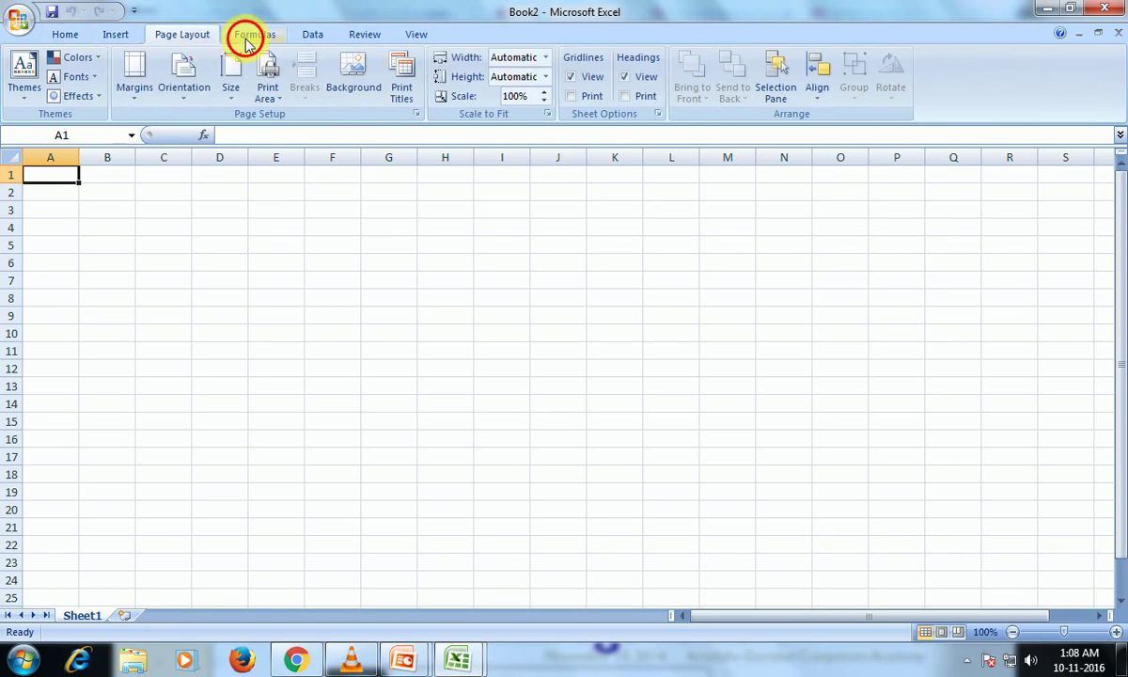
left_click(246, 34)
left_click(310, 34)
left_click(365, 35)
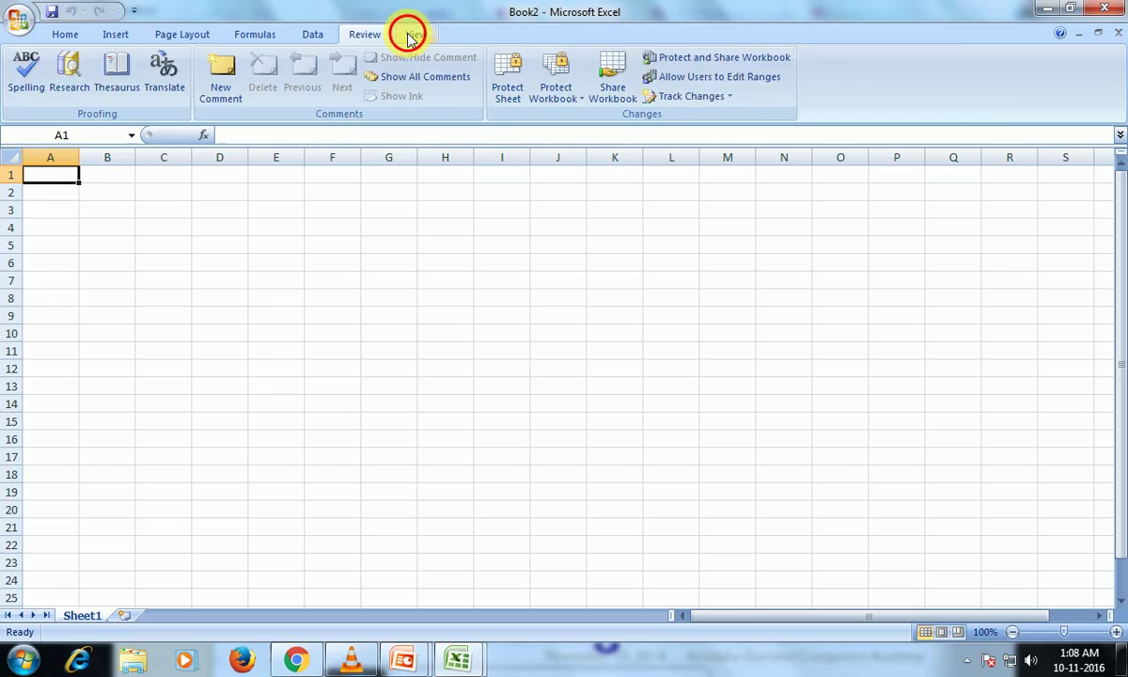
left_click(411, 34)
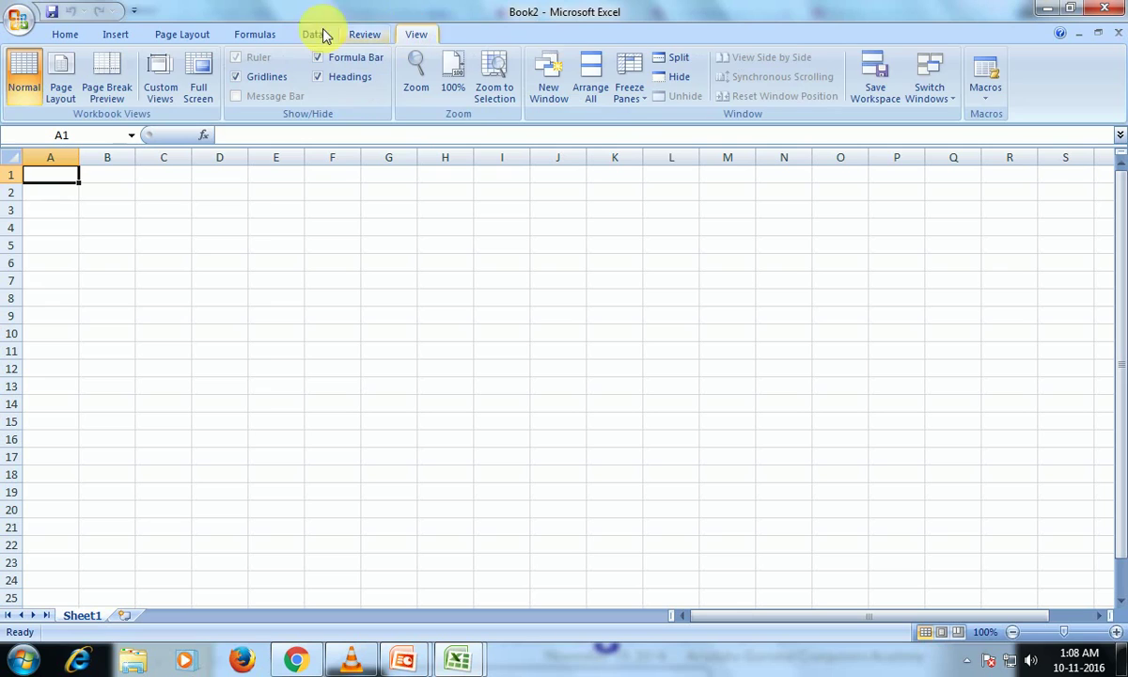
left_click(62, 38)
left_click(105, 37)
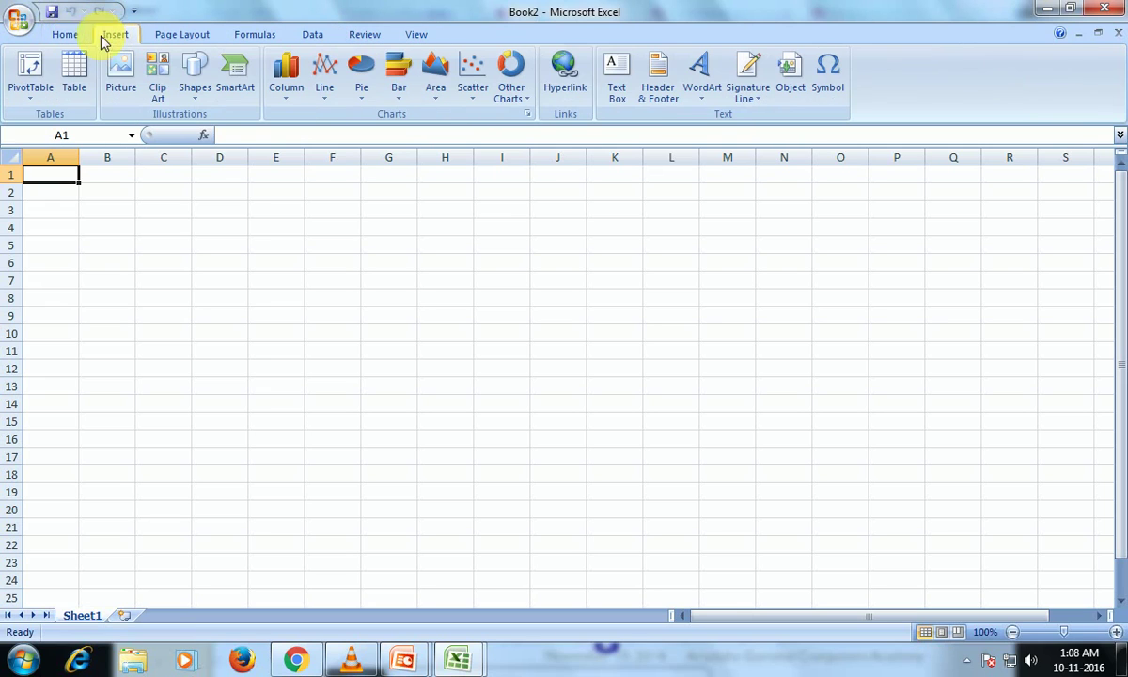
- Look over the Office file commands and the Home and Insert command groups, including Illustrations, Charts, Links and Text
left_click(23, 30)
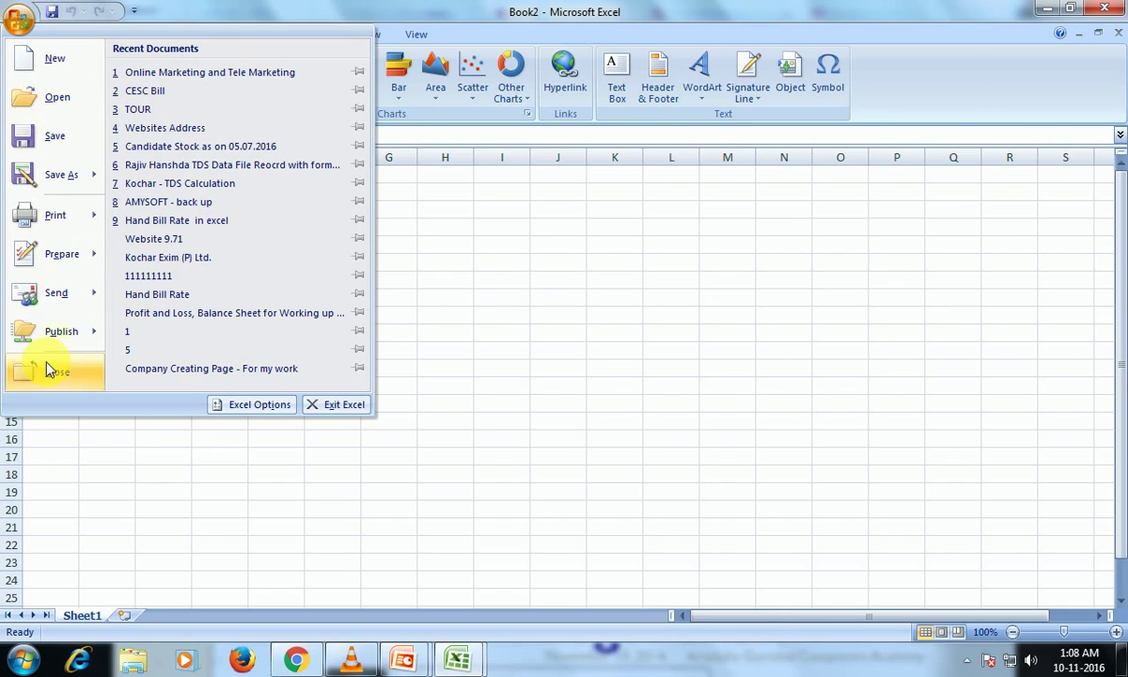
left_click(466, 242)
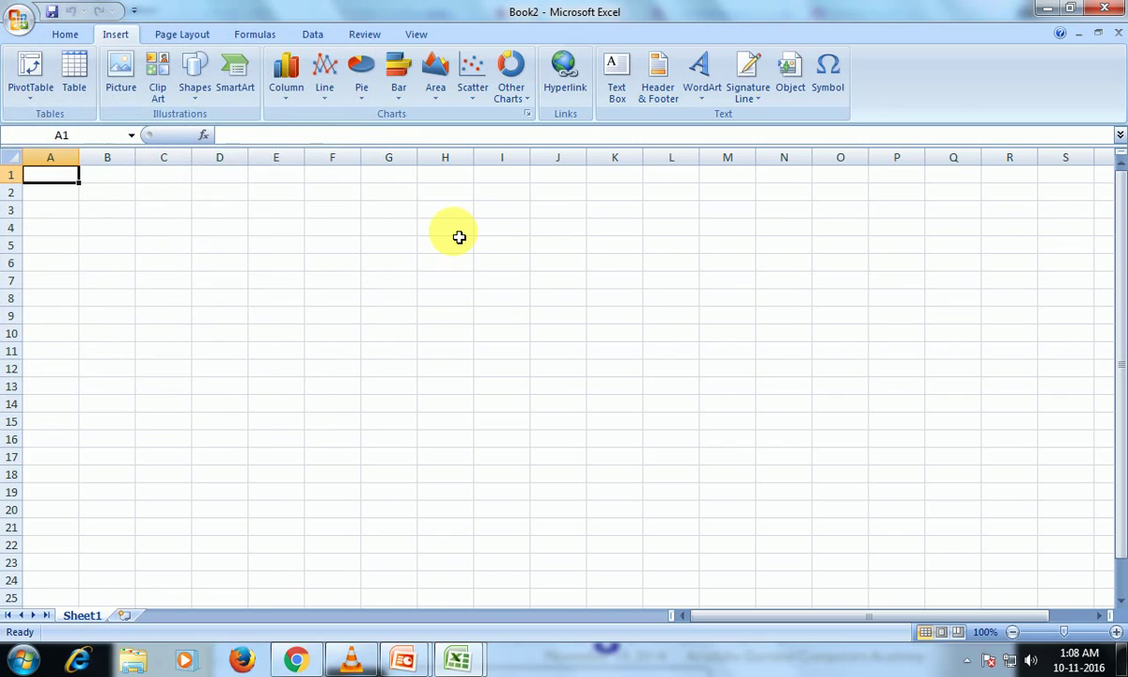
left_click(65, 36)
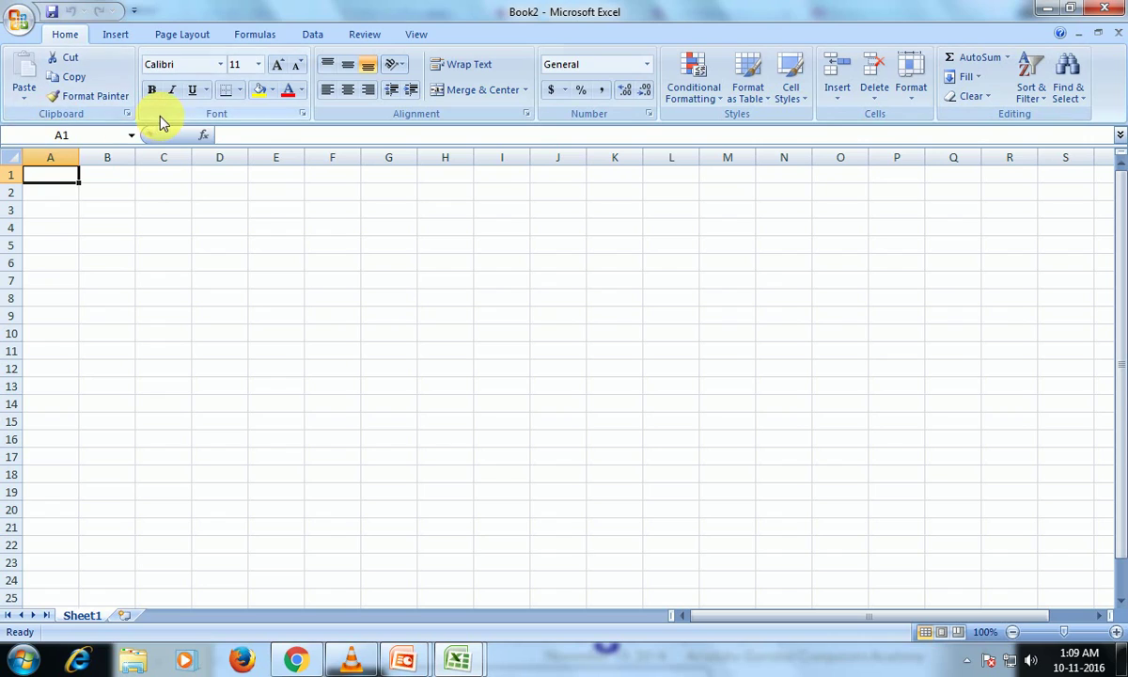
left_click(107, 36)
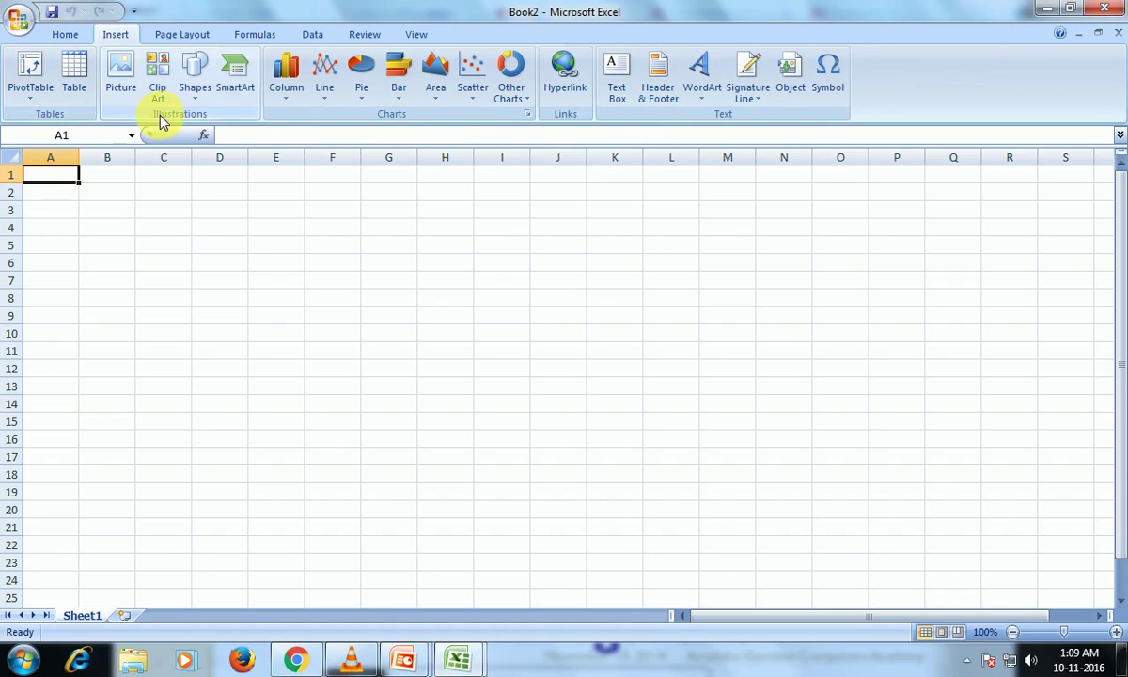
left_click(395, 119)
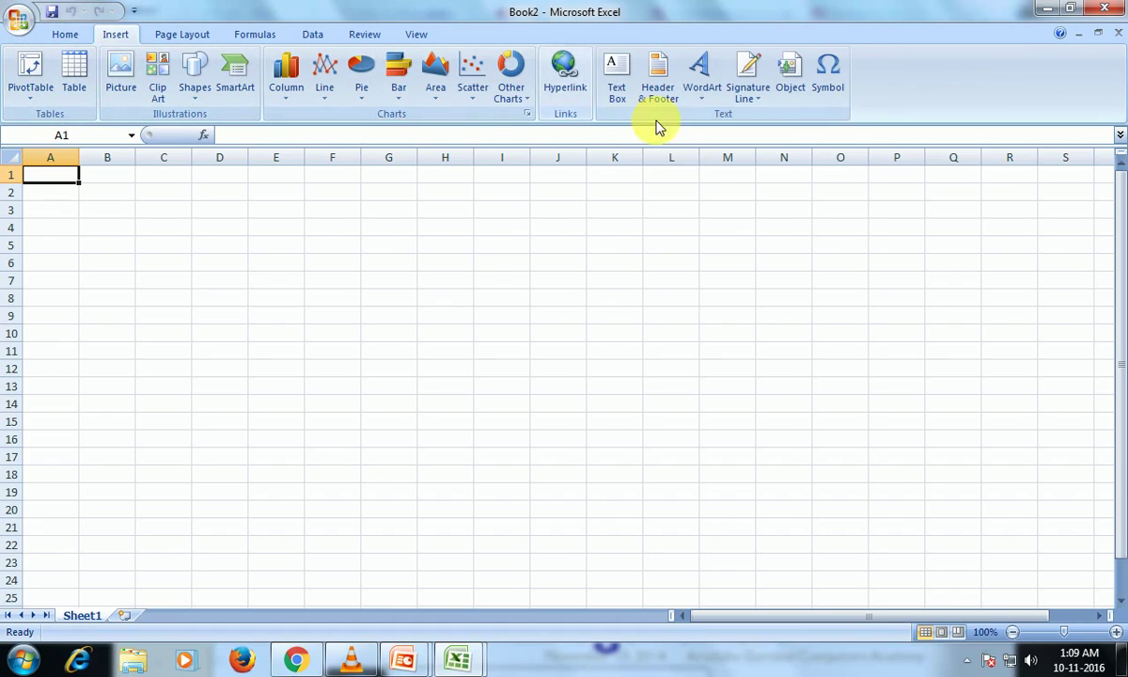
left_click(165, 120)
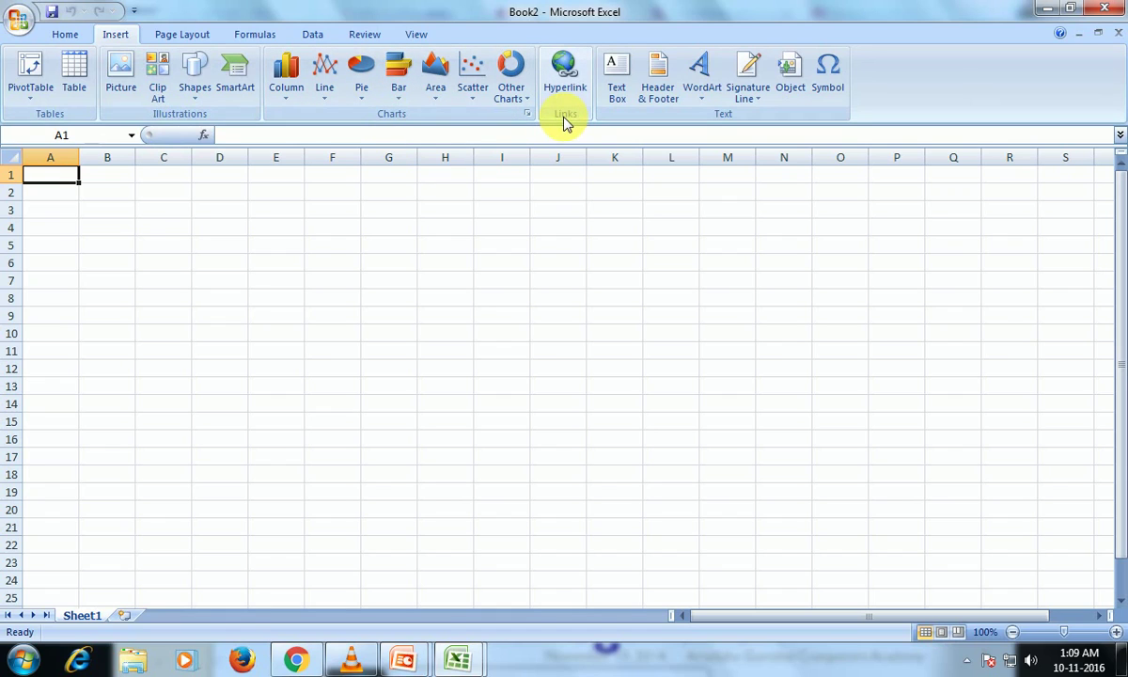
left_click(715, 118)
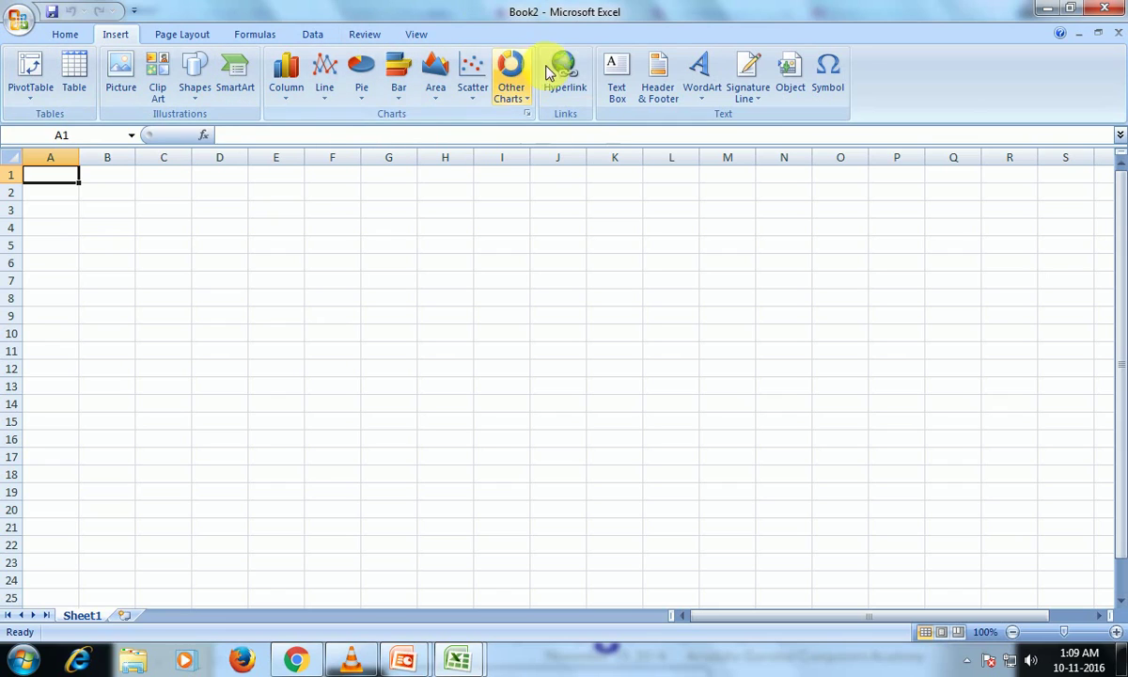
left_click(618, 80)
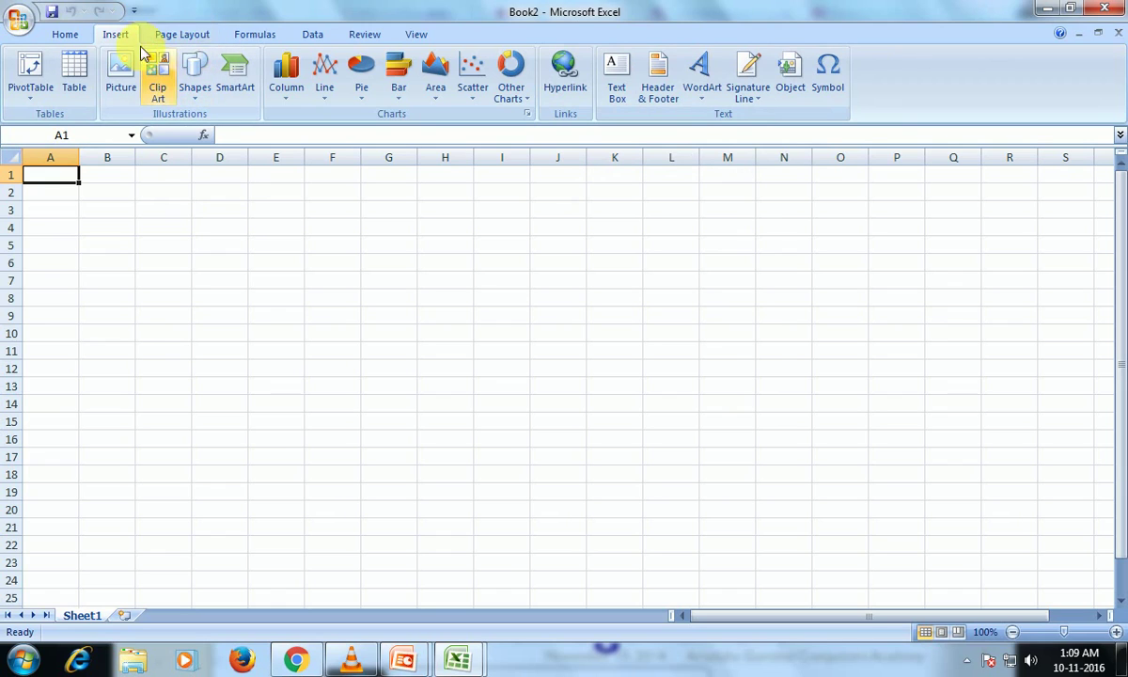
- Examine the command groups under Page Layout, Formulas, Data and Review in the blank Book2 workbook
left_click(179, 35)
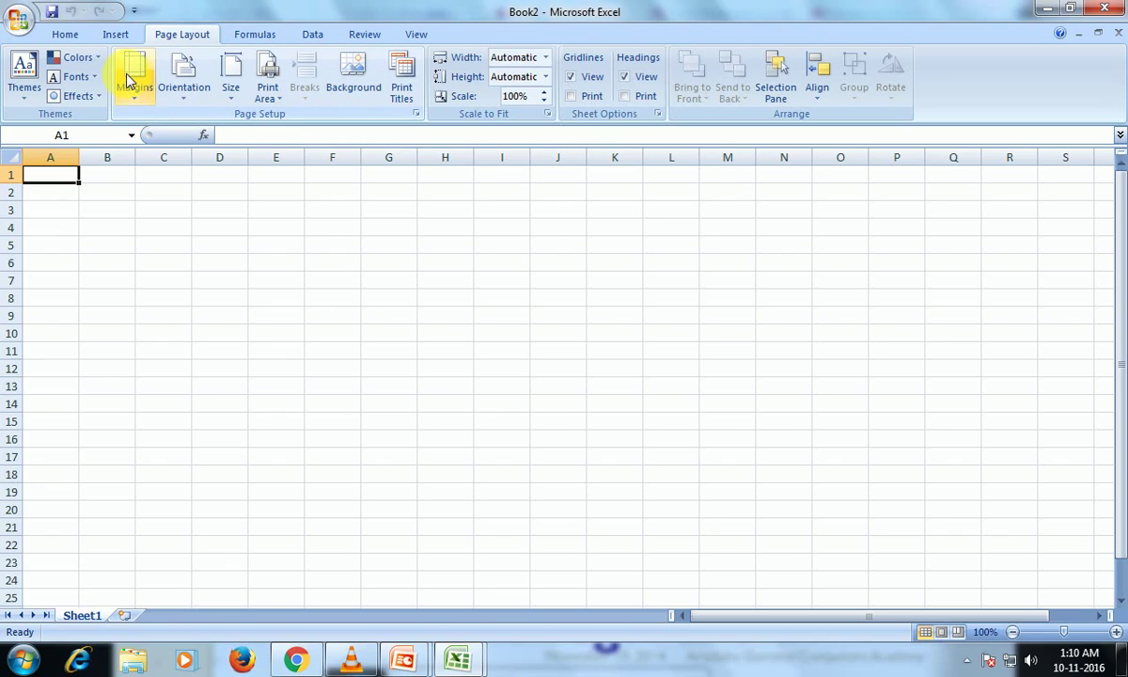
left_click(252, 38)
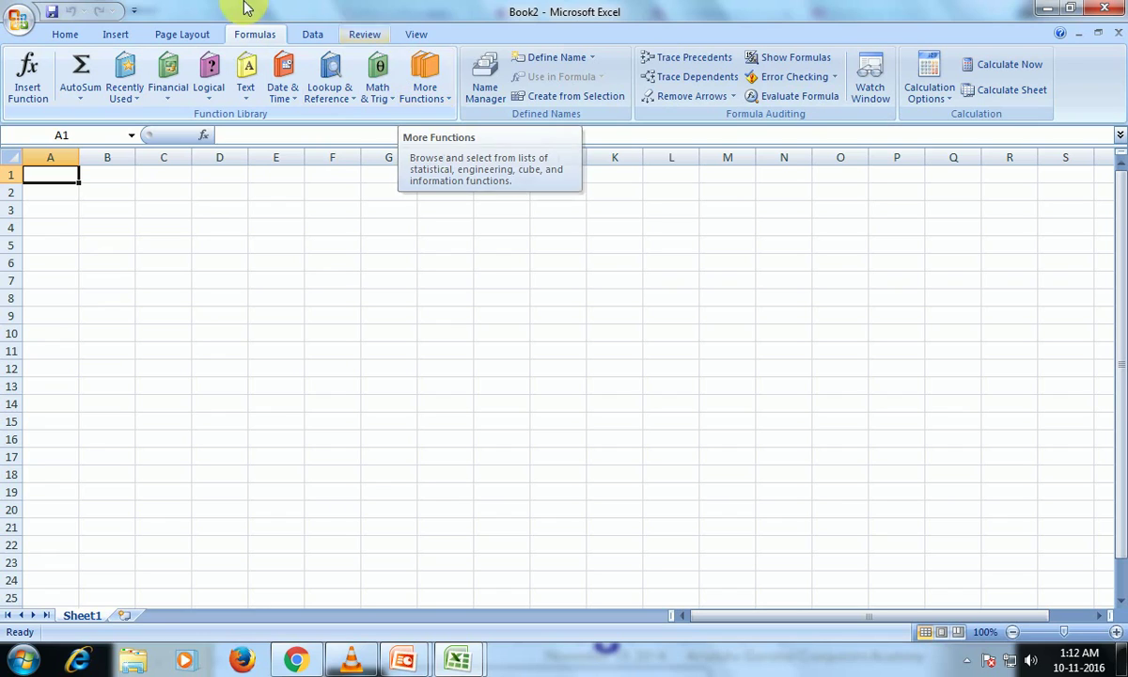
left_click(310, 36)
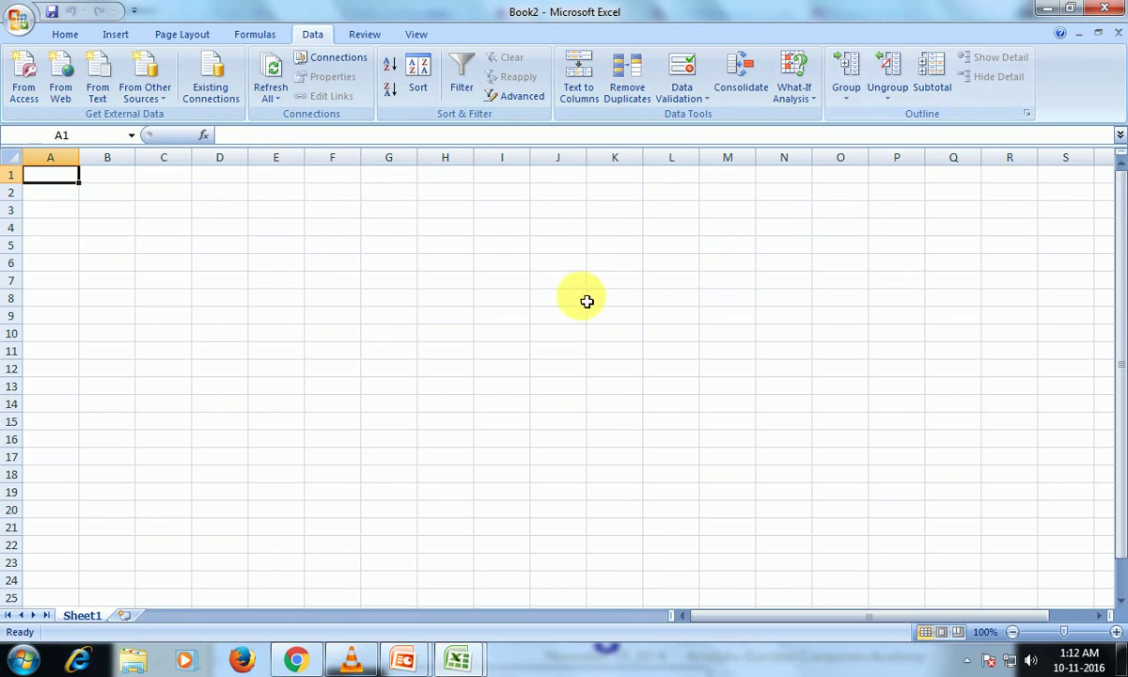
left_click(299, 228)
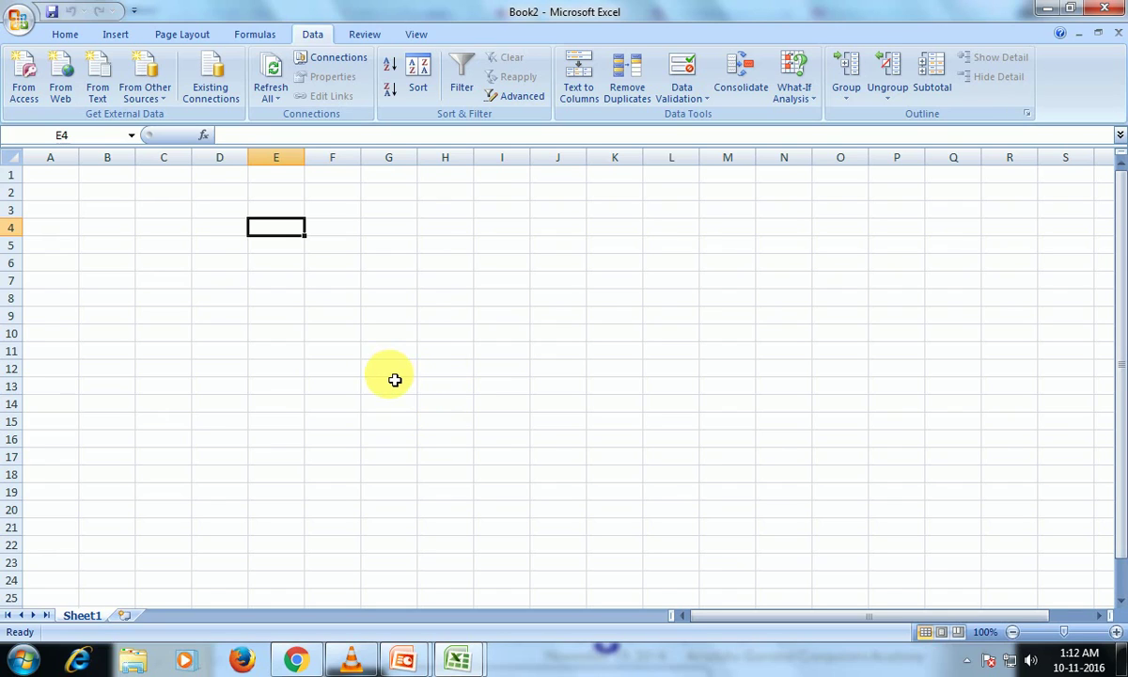
left_click(50, 178)
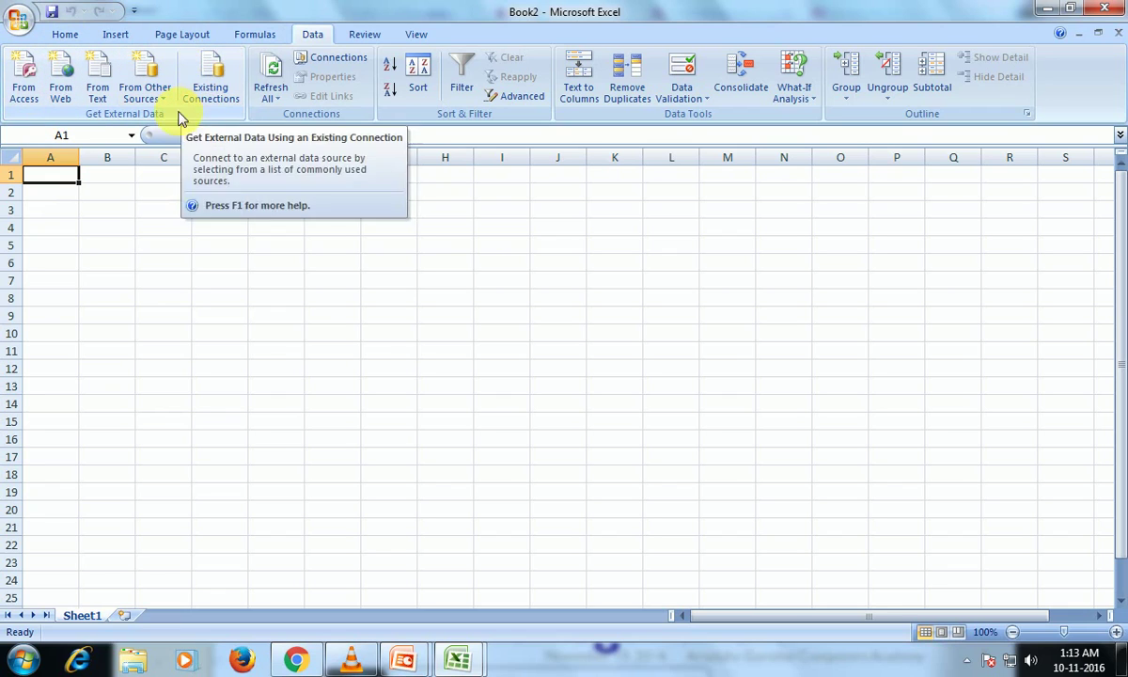
left_click(357, 34)
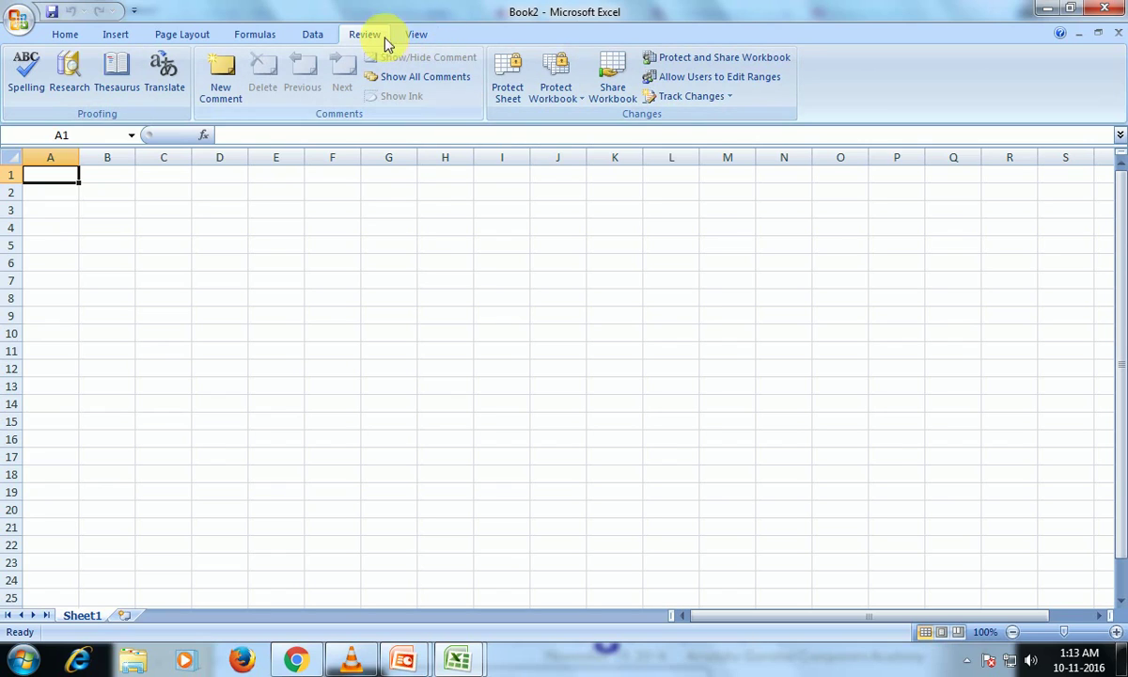
- Look over the View commands, including the Zoom magnification choices and the Macros options, and return to the Home commands
left_click(412, 39)
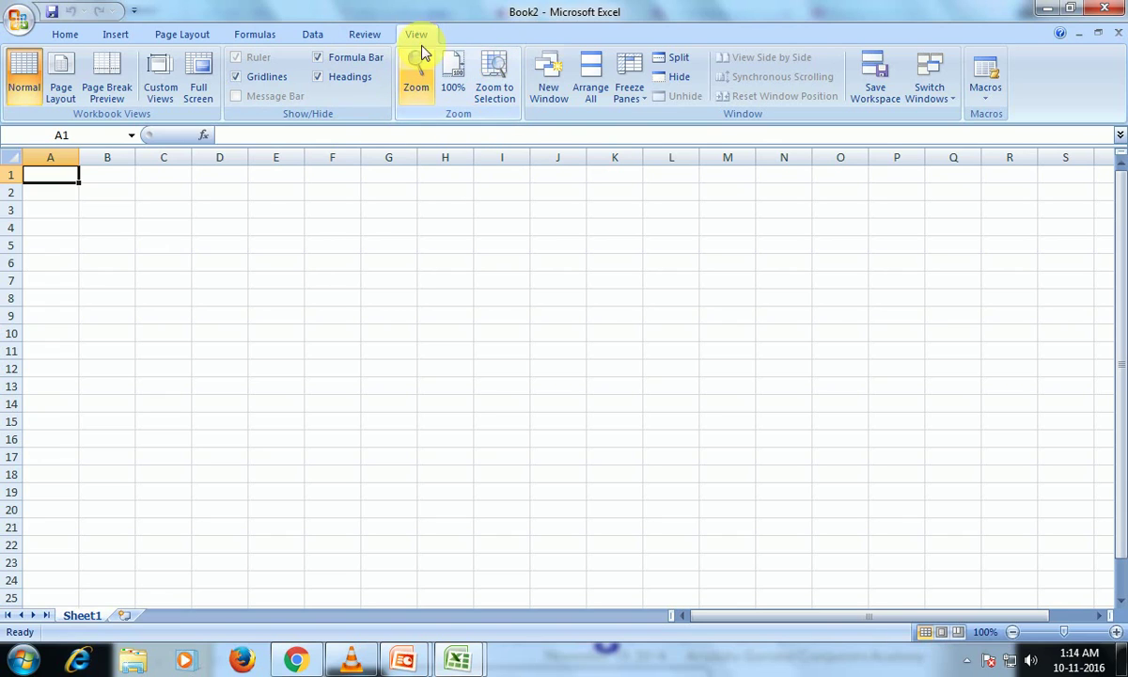
left_click(423, 88)
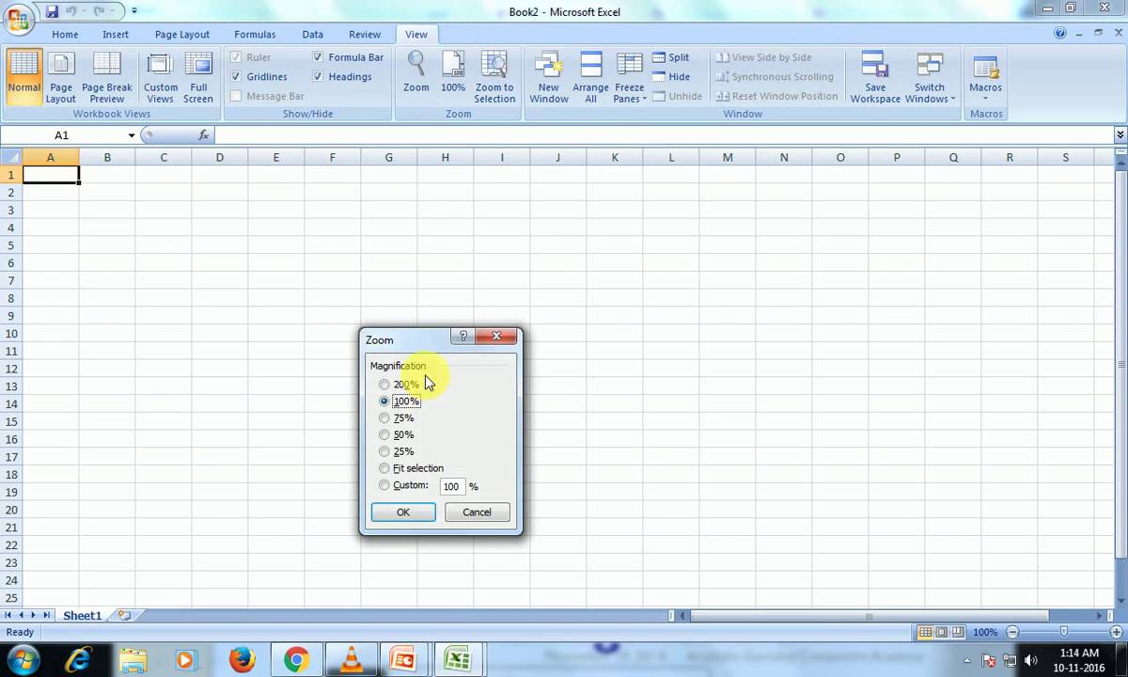
left_click_drag(420, 346, 445, 214)
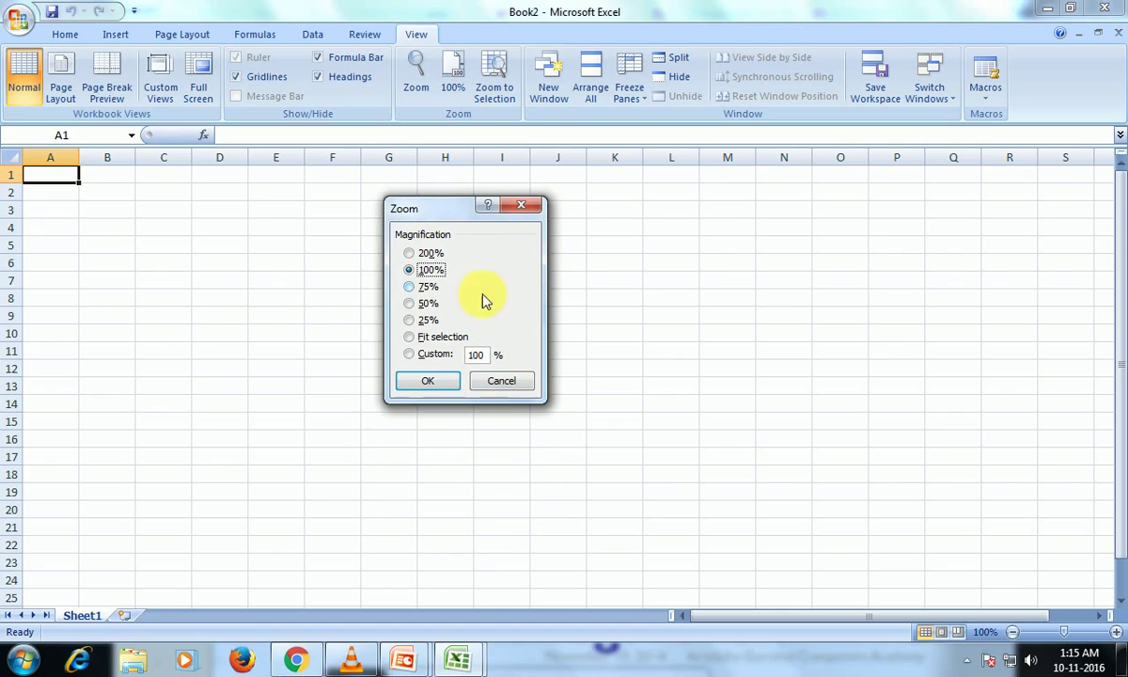
left_click(504, 380)
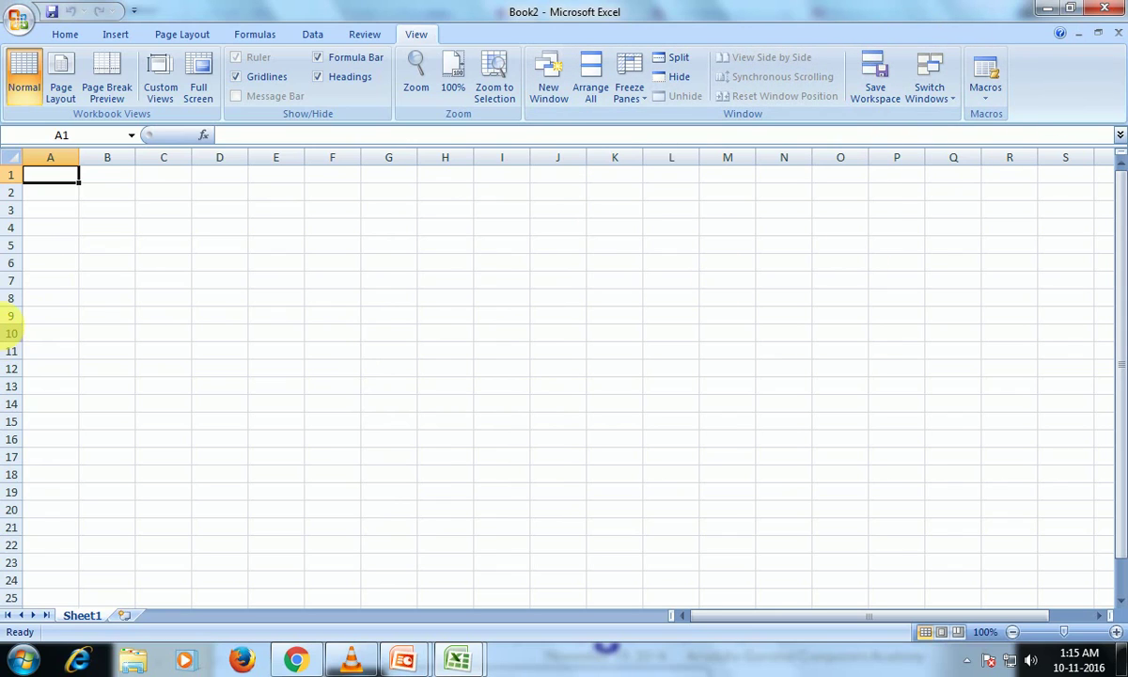
left_click(990, 110)
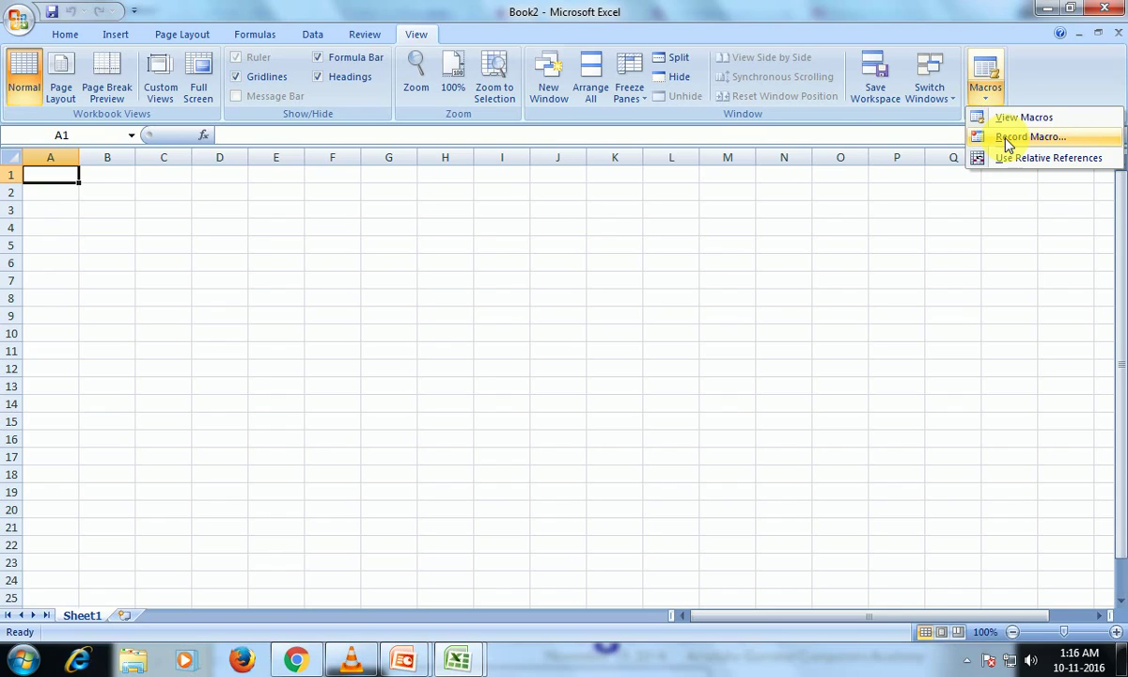
left_click(59, 179)
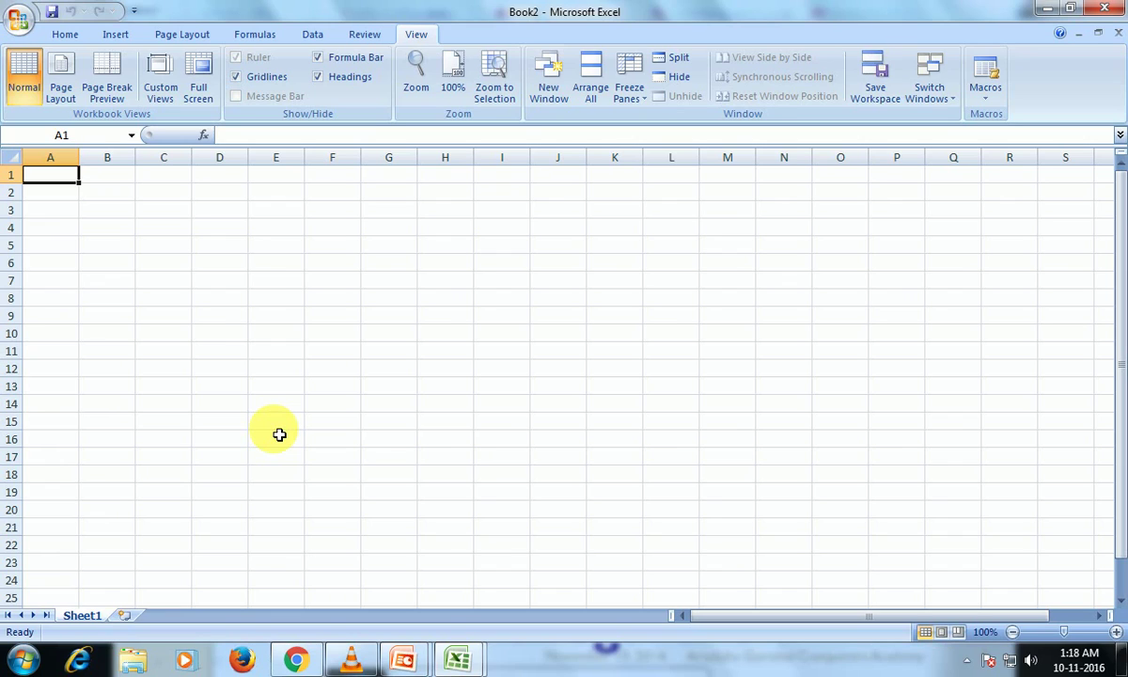
left_click(64, 33)
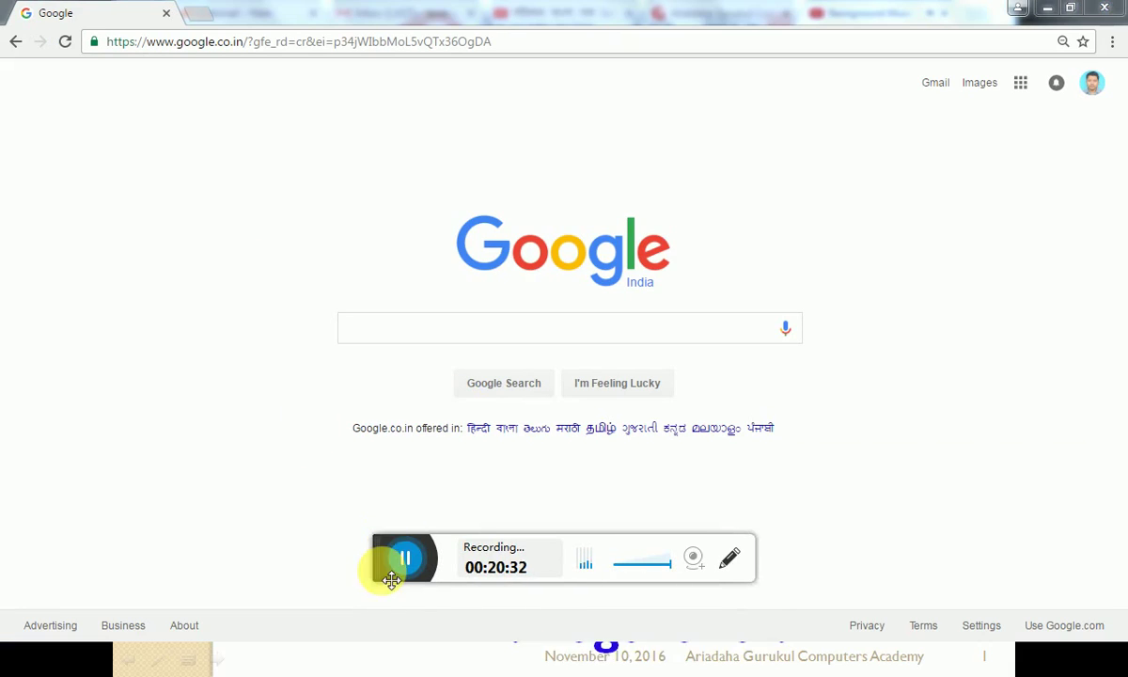
left_click_drag(392, 579, 378, 668)
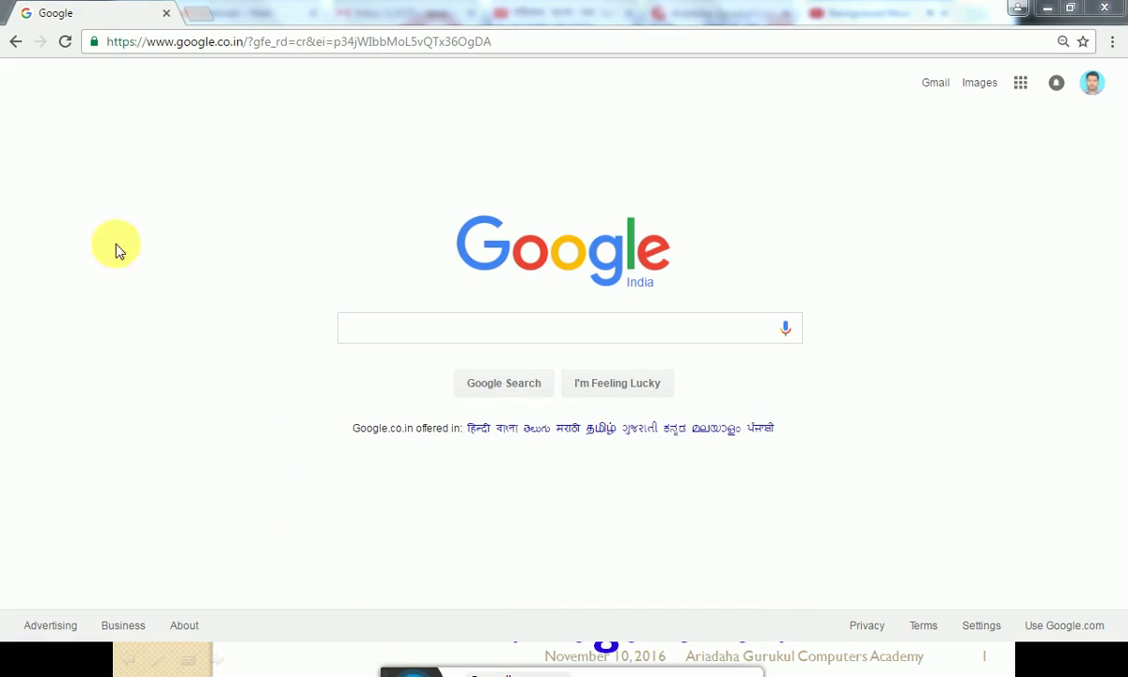
left_click(254, 43)
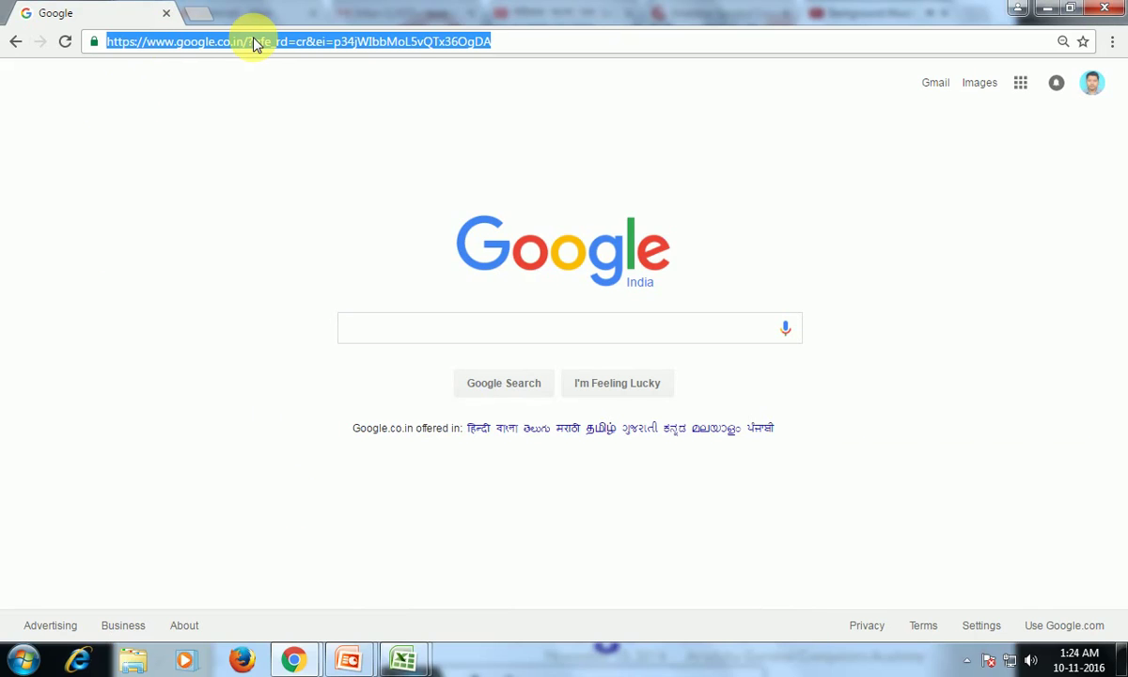
type("www.w")
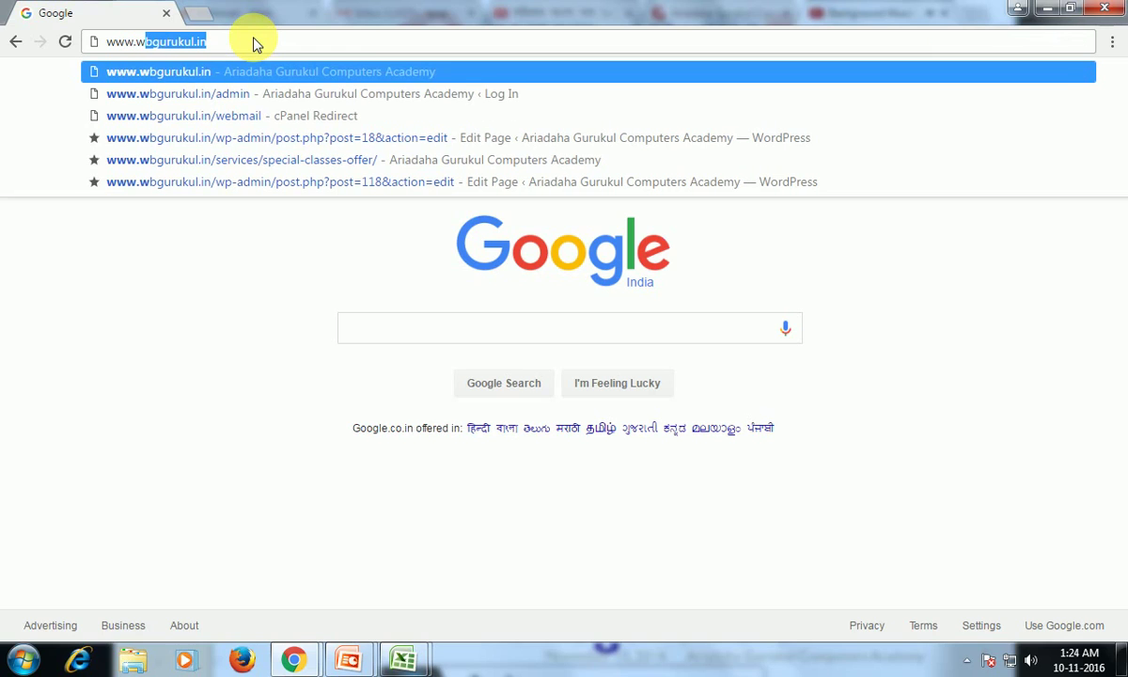
type("bguruk")
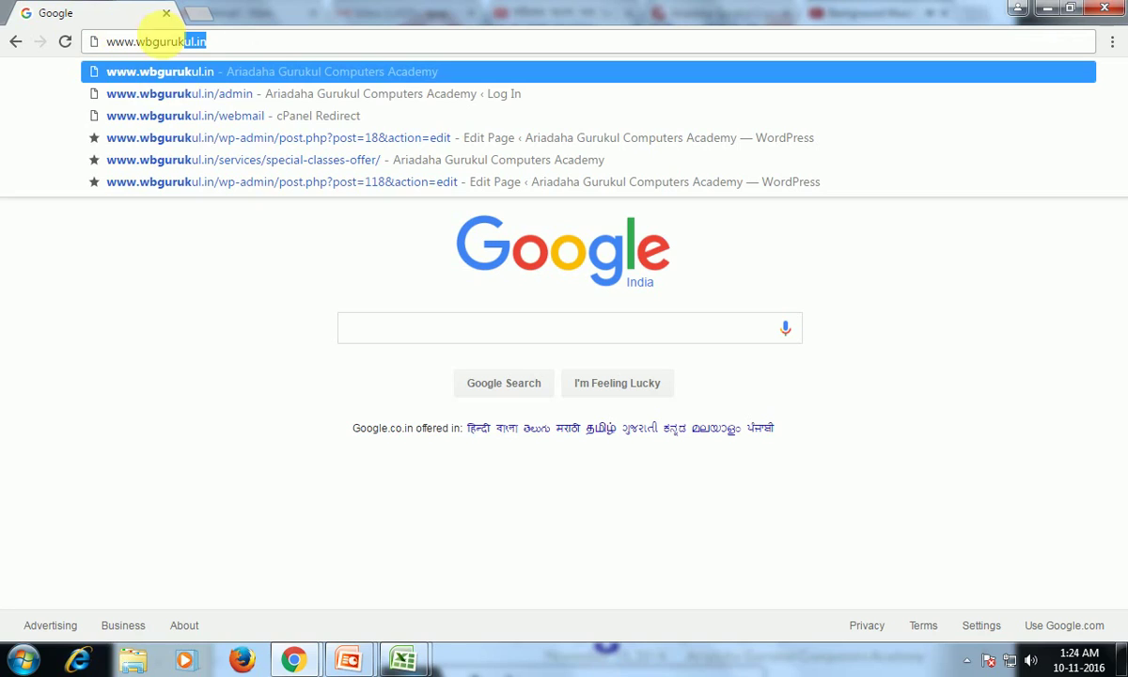
left_click(169, 75)
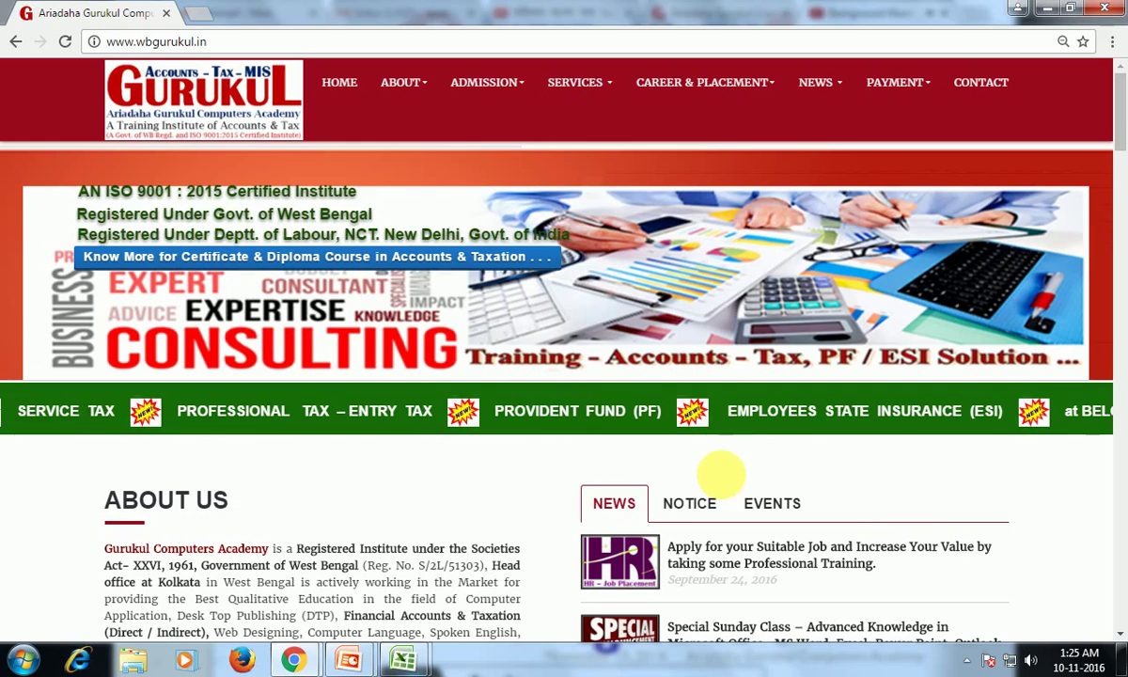
- Reload the academy's home page and read its About Us, News and Special Sunday Class sections
left_click(769, 503)
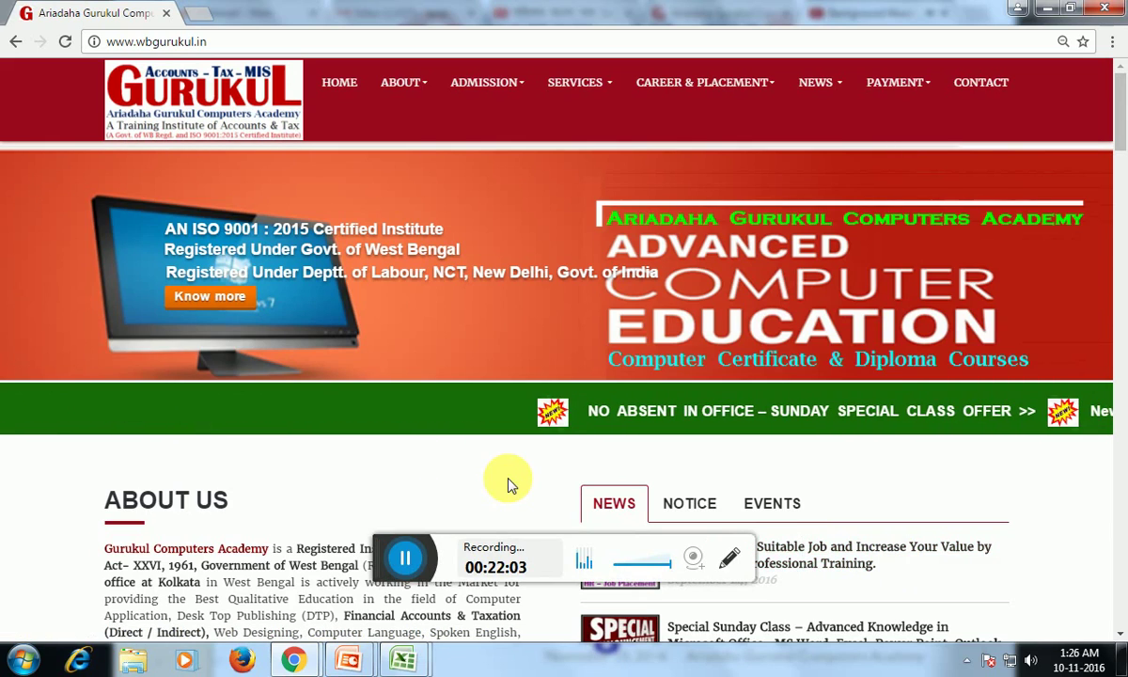
left_click_drag(390, 573, 365, 669)
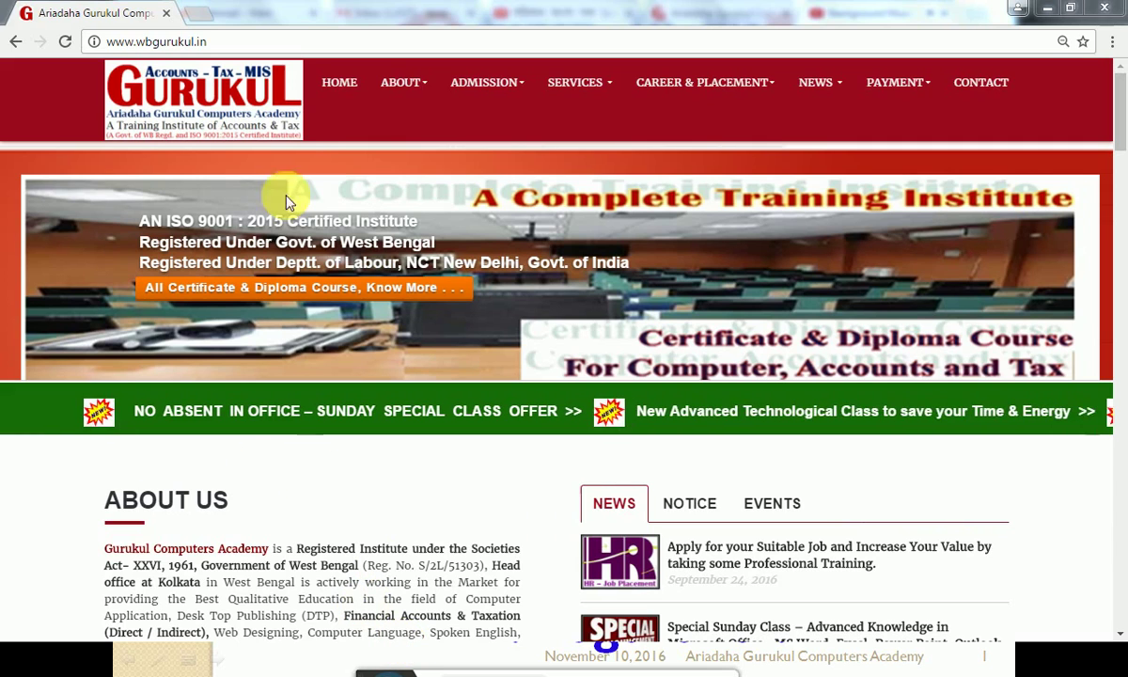
left_click(341, 83)
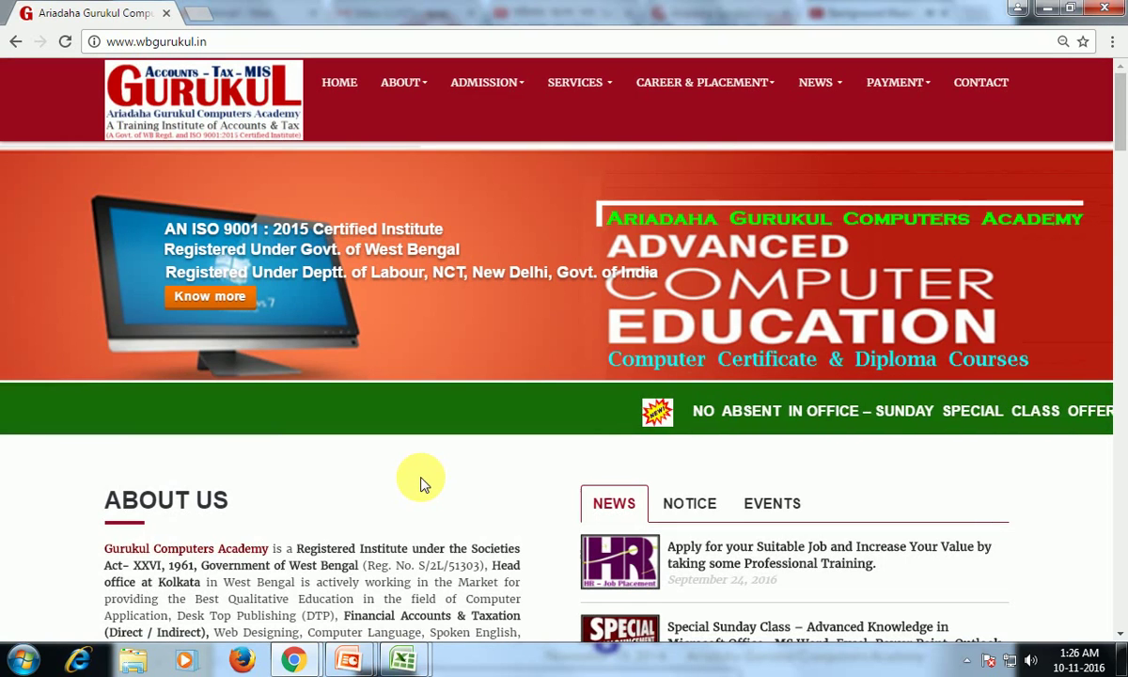
scroll(423, 483, "down", 2)
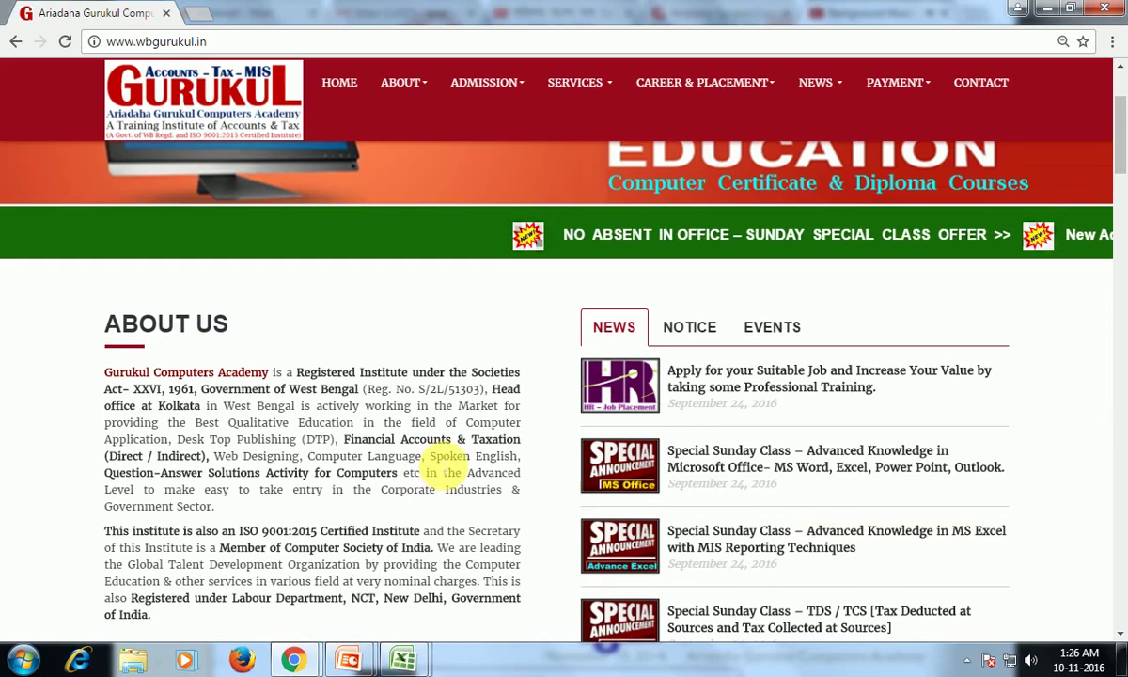
scroll(442, 470, "down", 2)
scroll(442, 422, "down", 2)
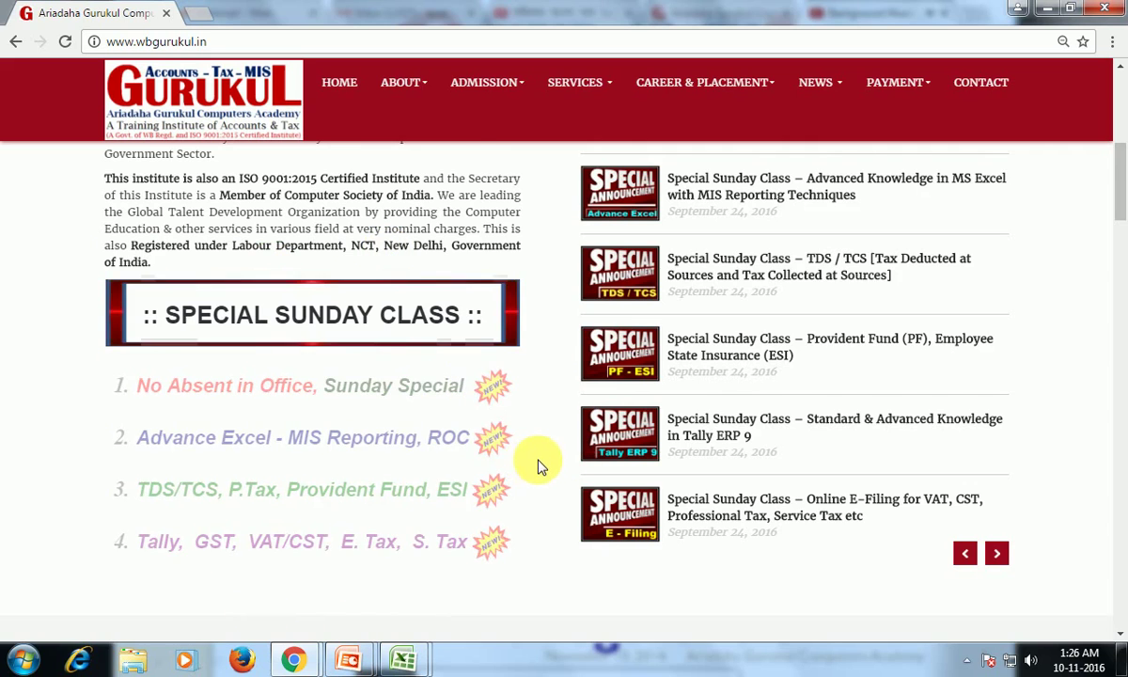
- Examine the courses and services offered in the Our Training and Services section of the home page
scroll(539, 463, "down", 4)
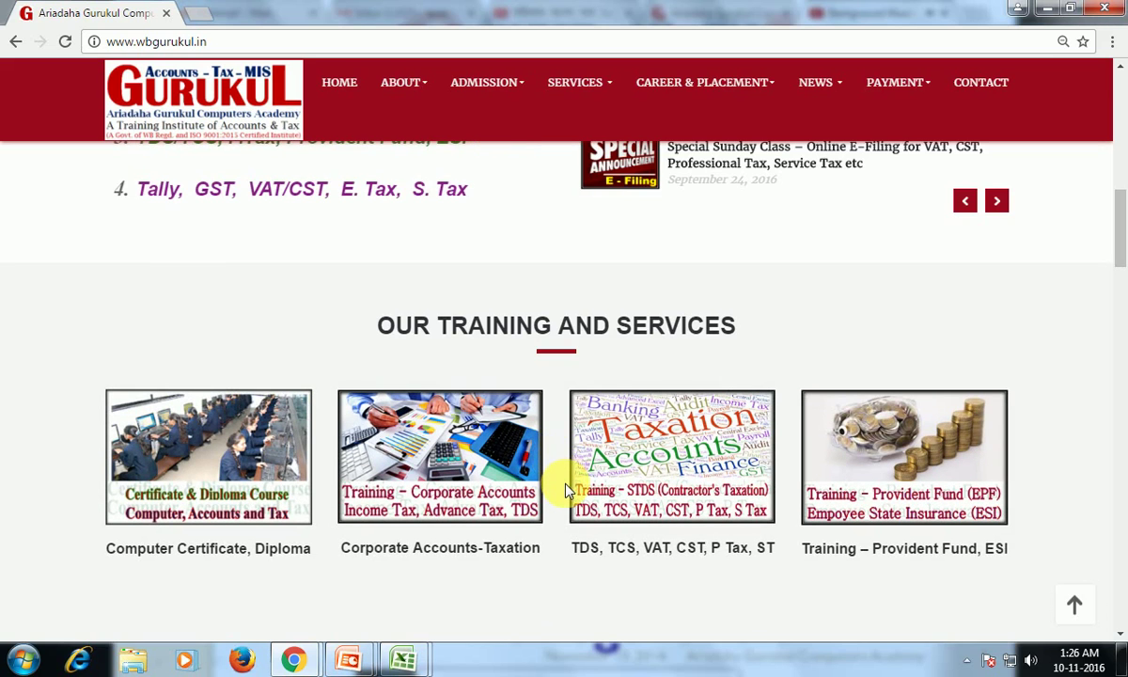
scroll(563, 484, "down", 1)
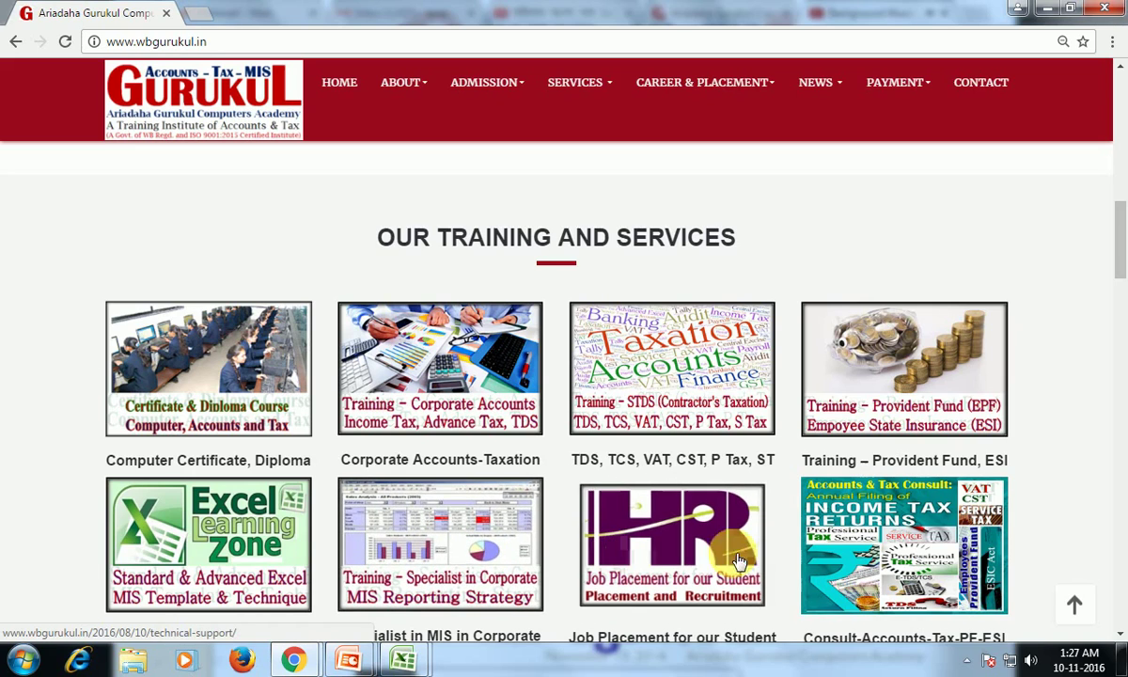
scroll(843, 561, "down", 1)
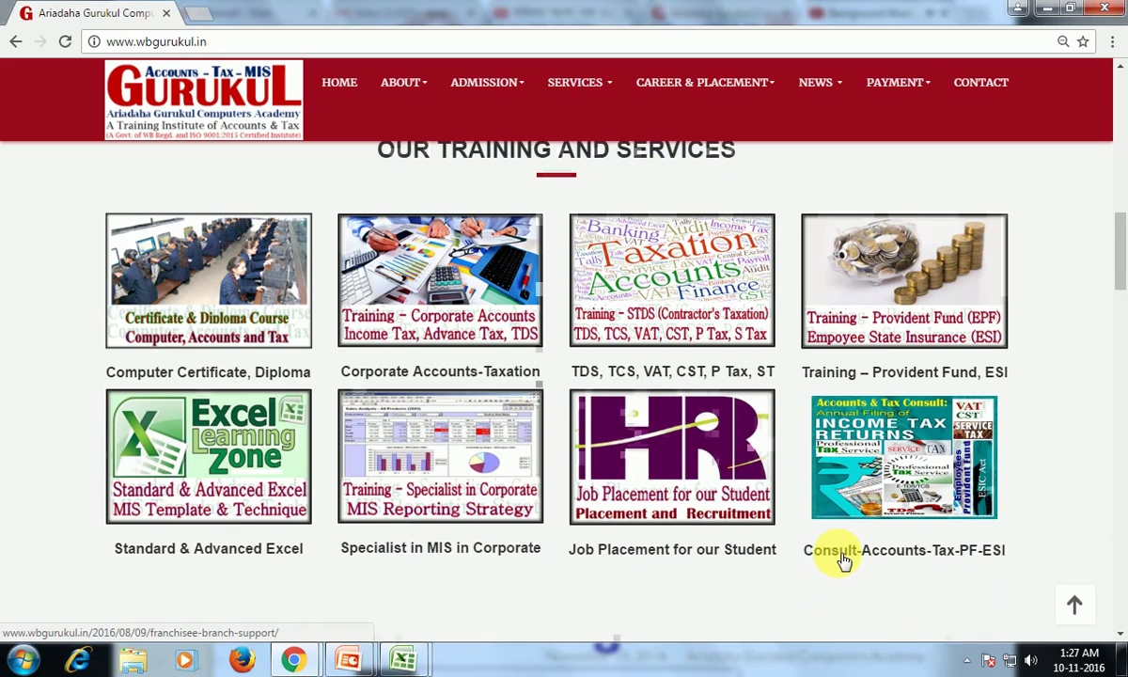
scroll(843, 561, "down", 1)
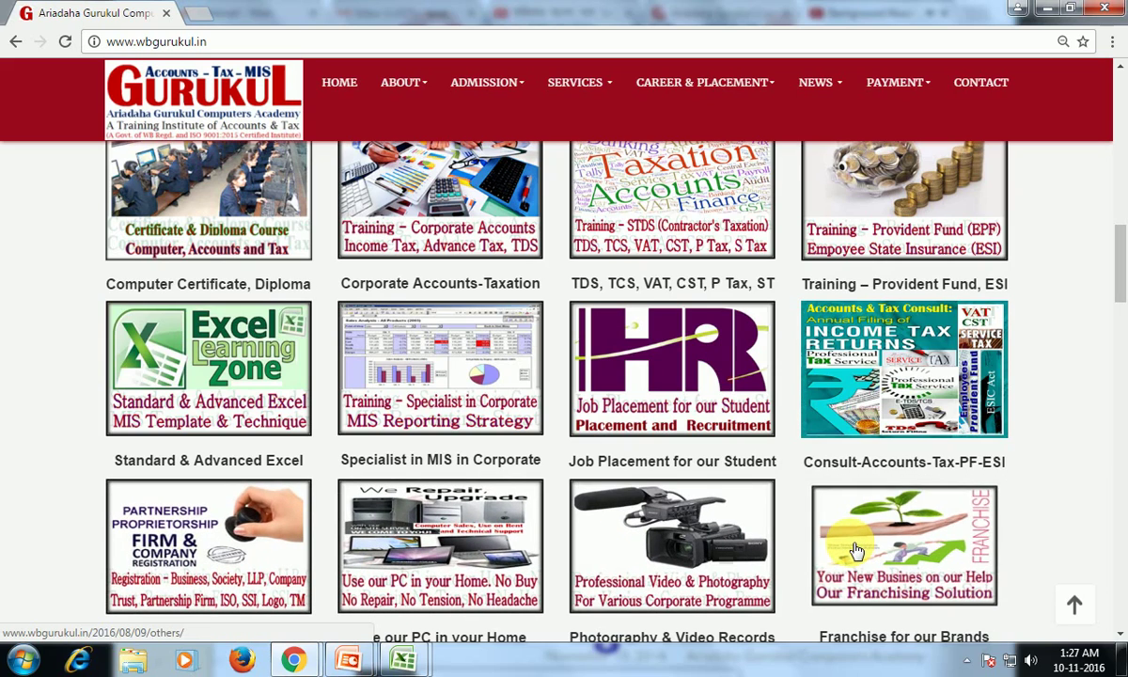
scroll(855, 550, "down", 1)
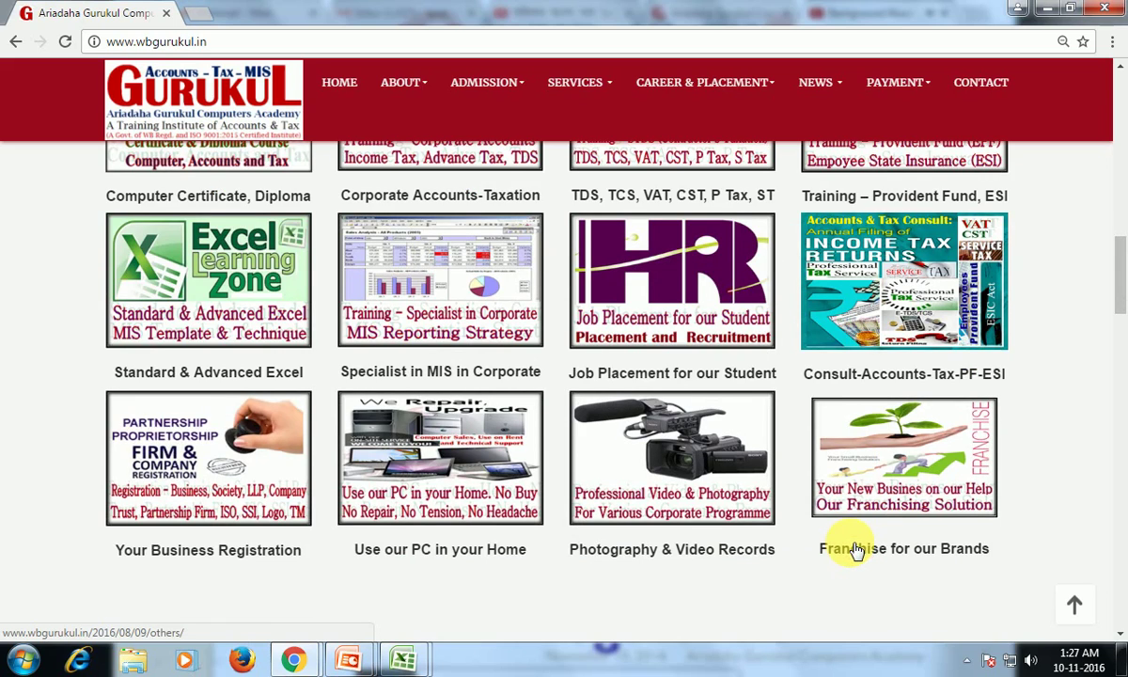
scroll(855, 550, "down", 1)
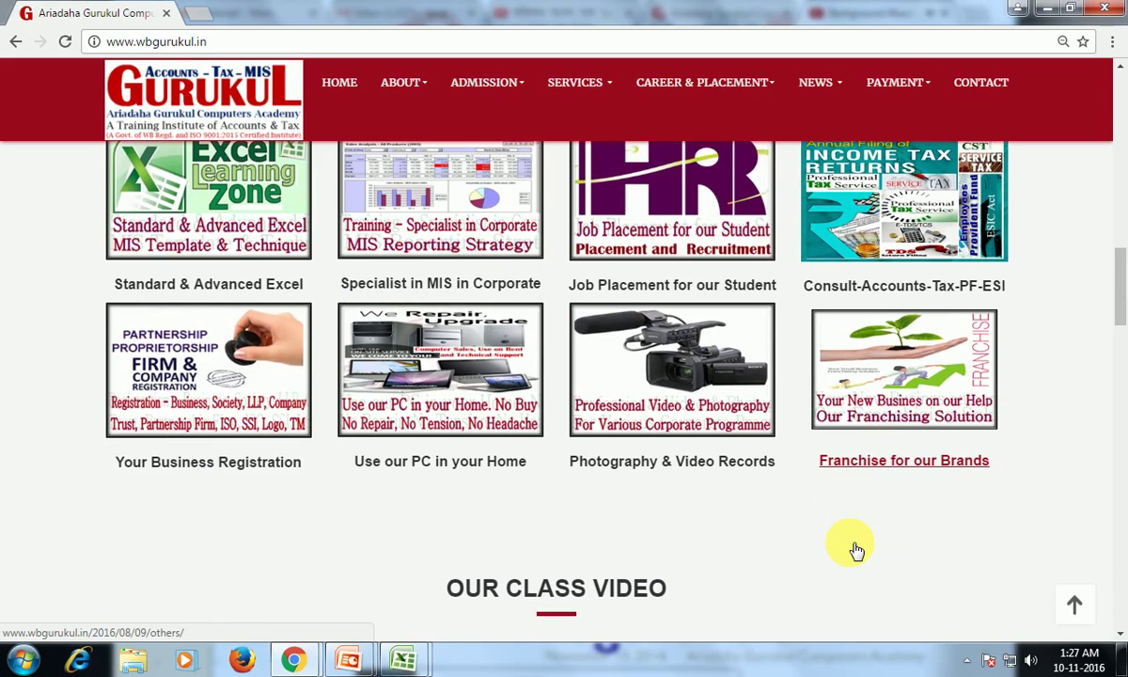
- Look through the Our Class Video and Why Us sections, up to the class booking steps heading
scroll(855, 550, "down", 3)
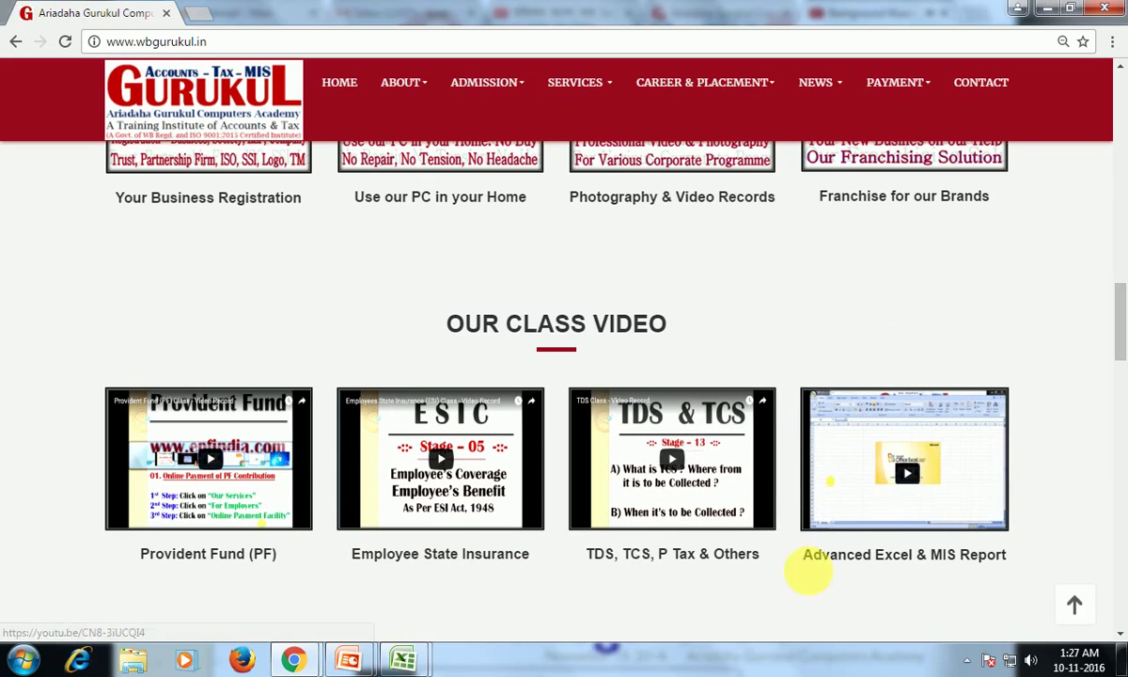
scroll(592, 554, "down", 1)
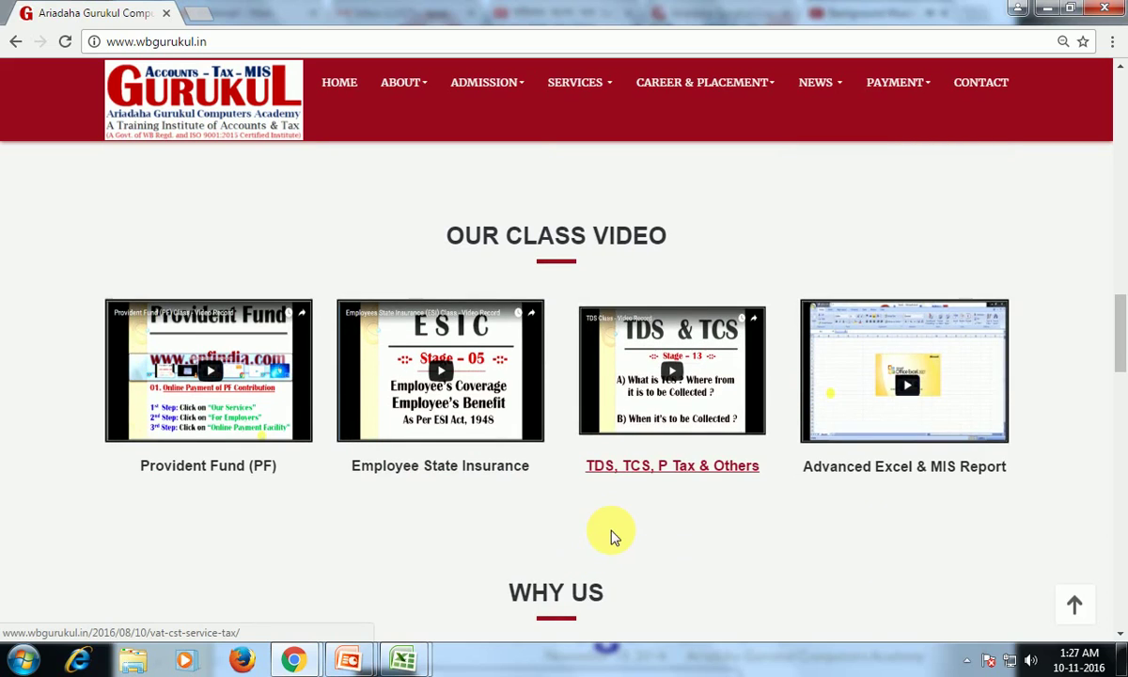
scroll(609, 533, "down", 2)
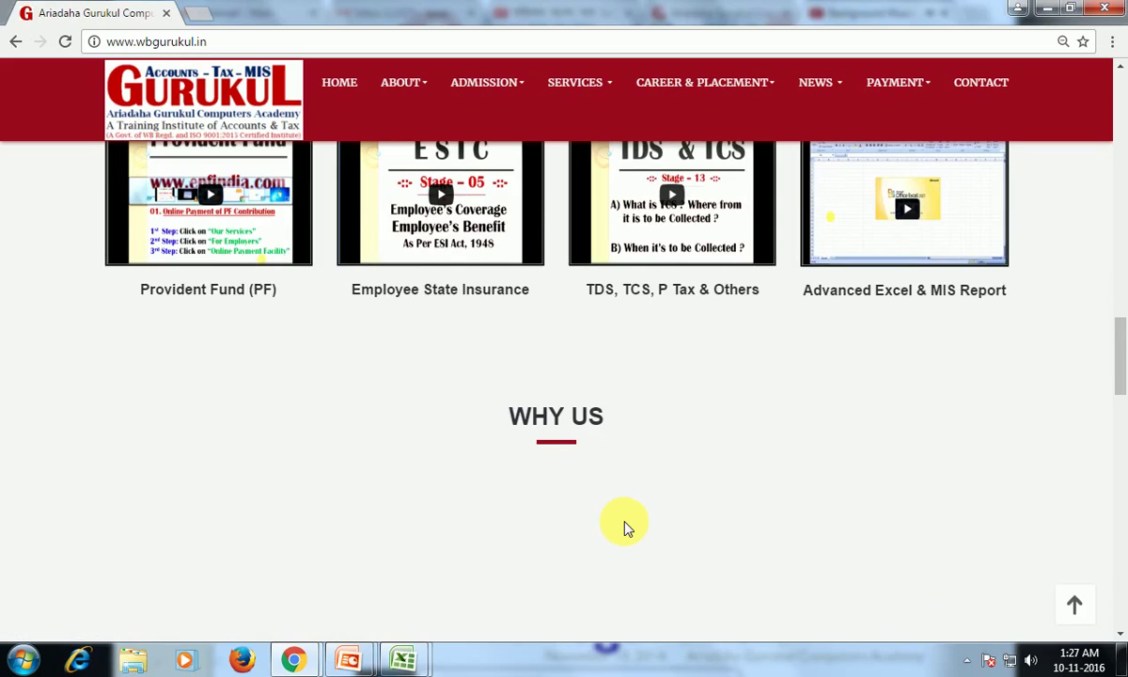
scroll(628, 526, "down", 1)
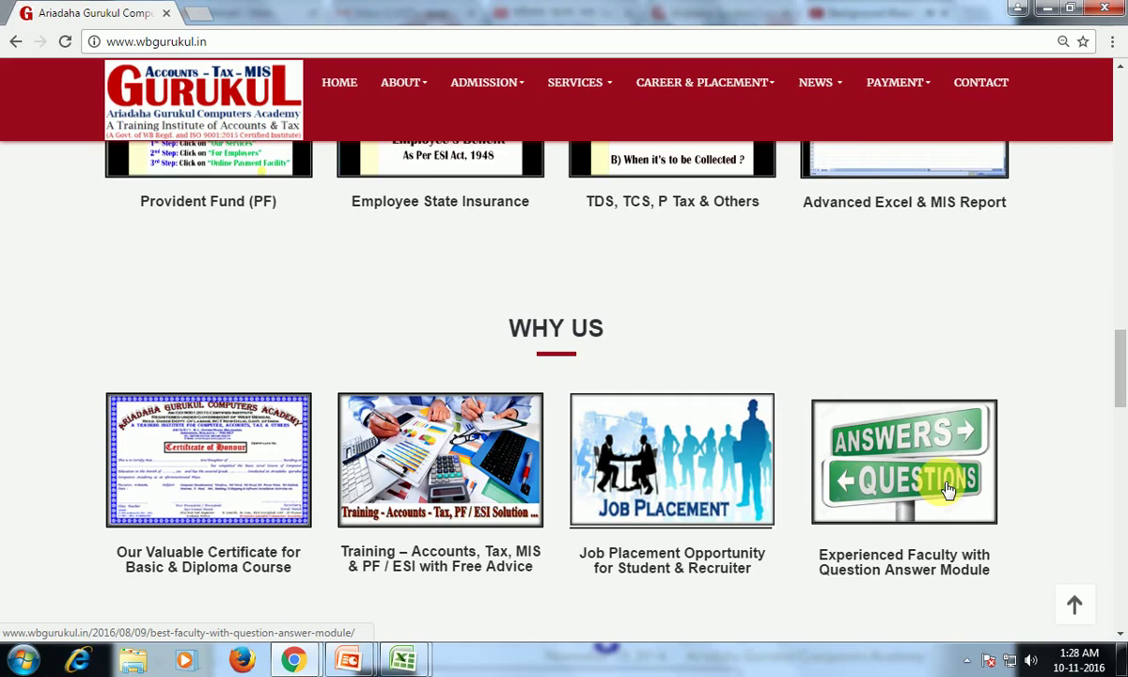
left_click(1121, 637)
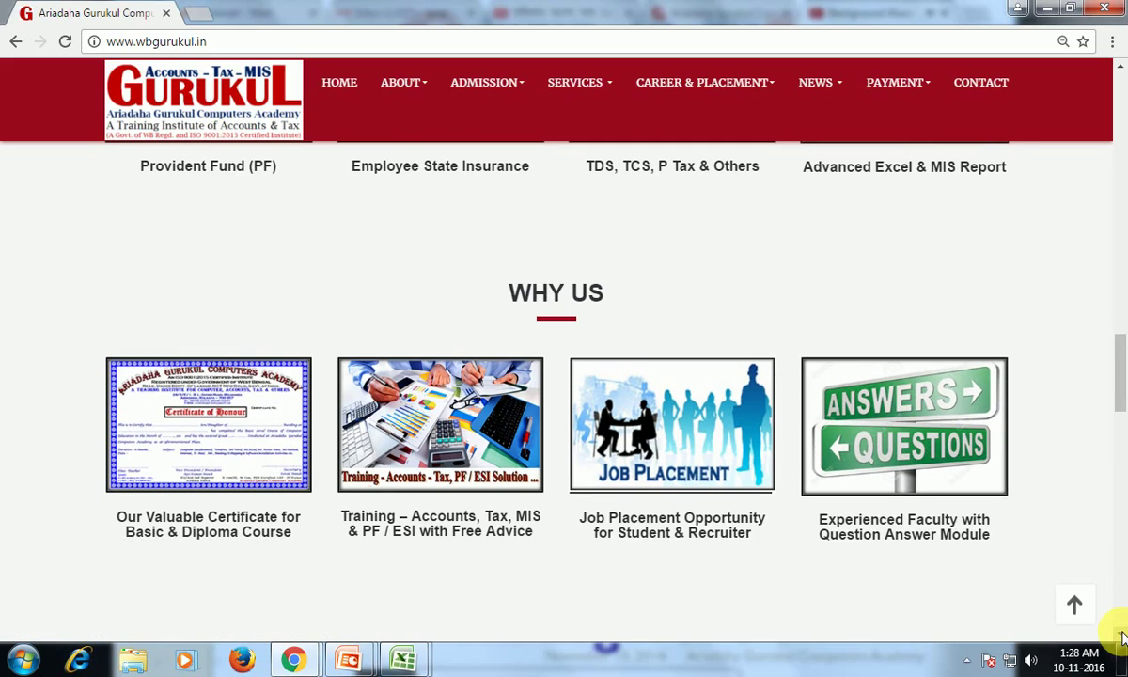
left_click(1121, 637)
left_click(1121, 638)
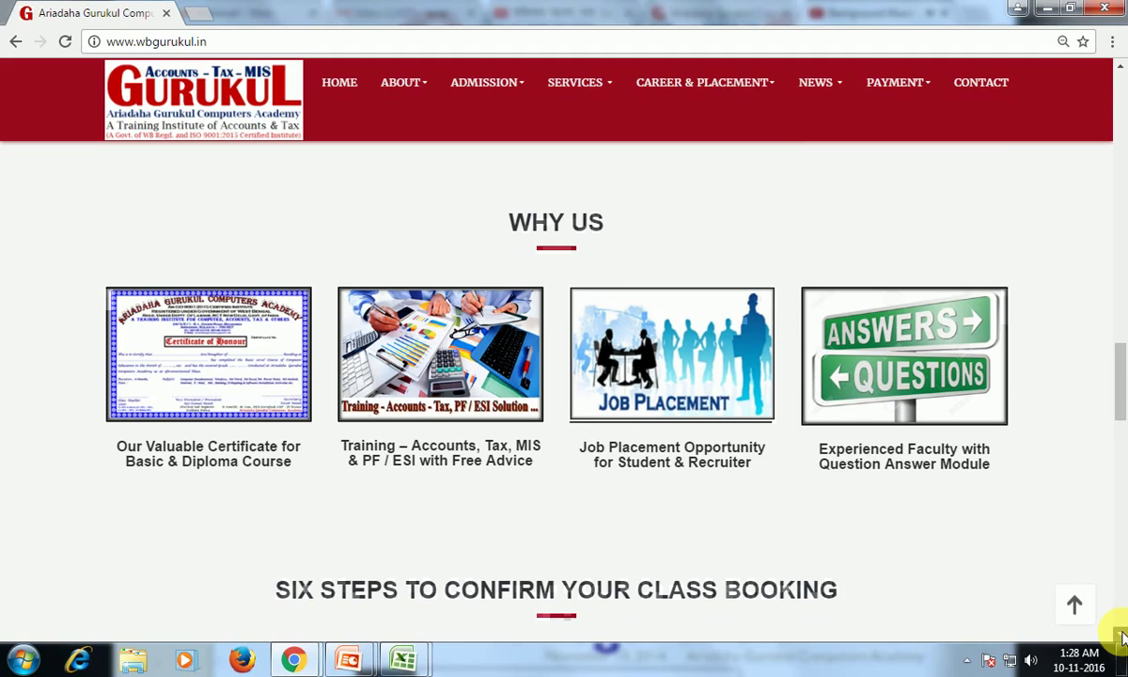
- Read the six class booking steps on the home page, from class schedule and fees through to class confirmation
left_click(1121, 638)
left_click(1121, 637)
left_click(1121, 637)
left_click(1121, 637)
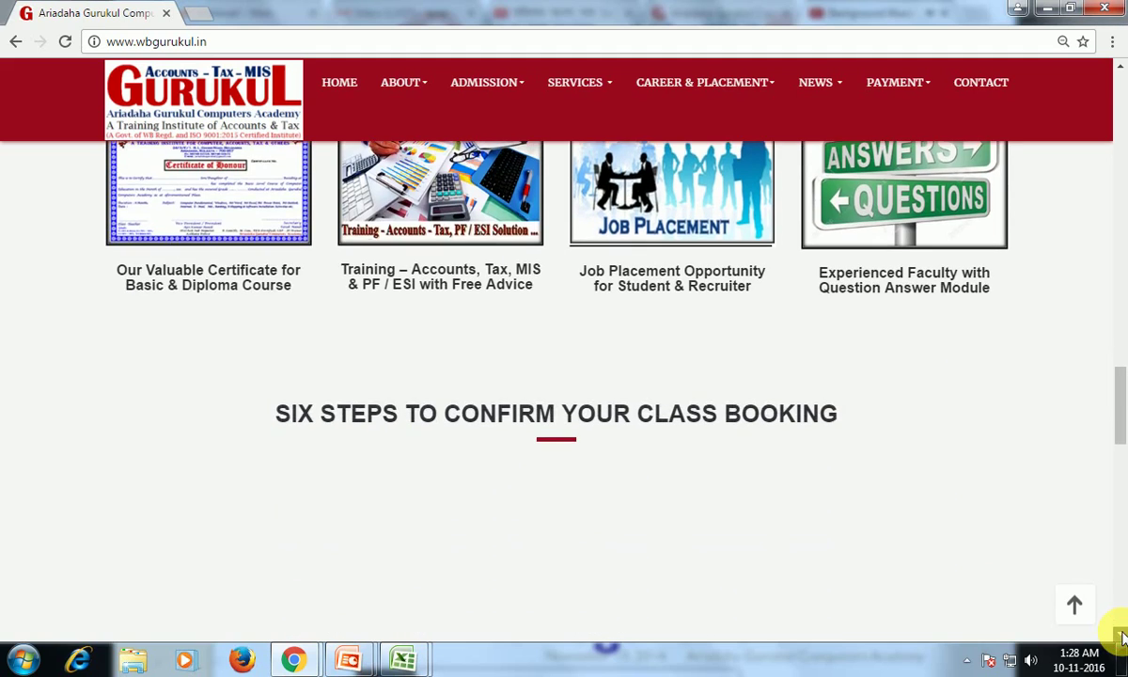
left_click(1121, 637)
left_click(1121, 637)
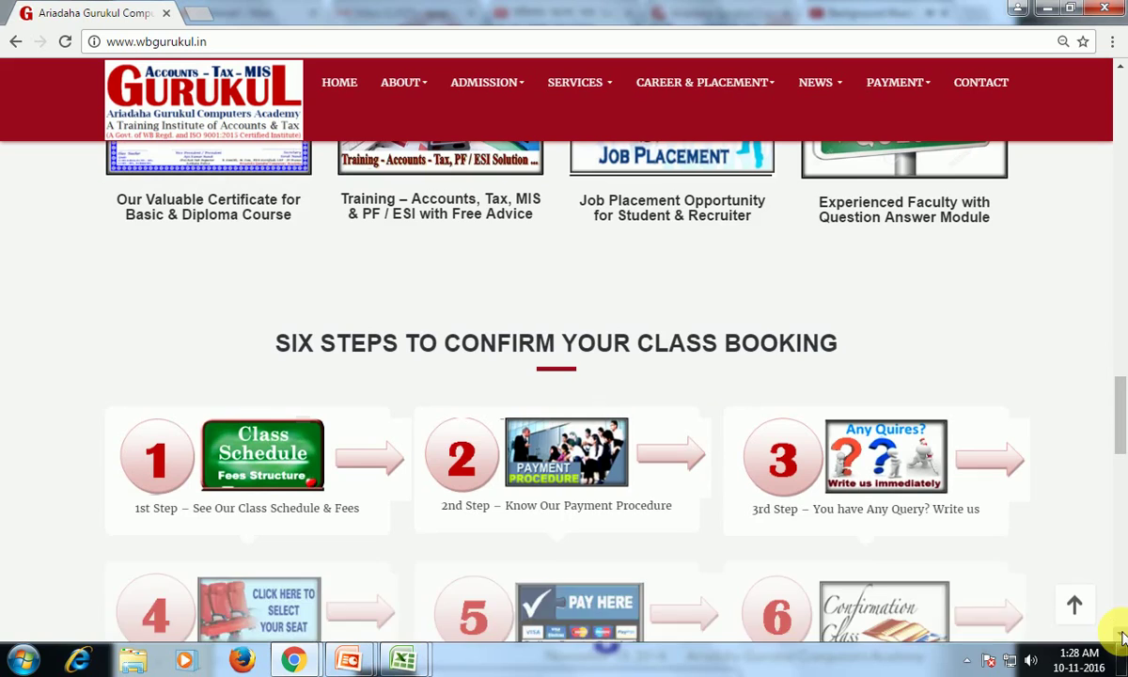
left_click(1121, 637)
left_click(1121, 637)
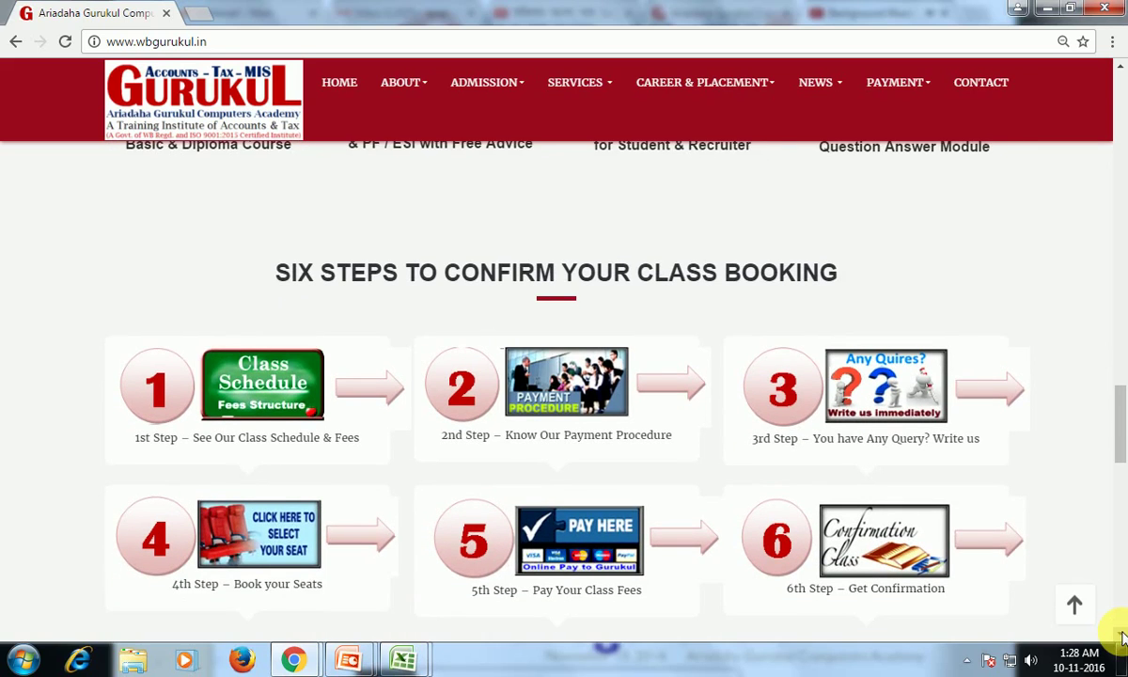
left_click(1121, 637)
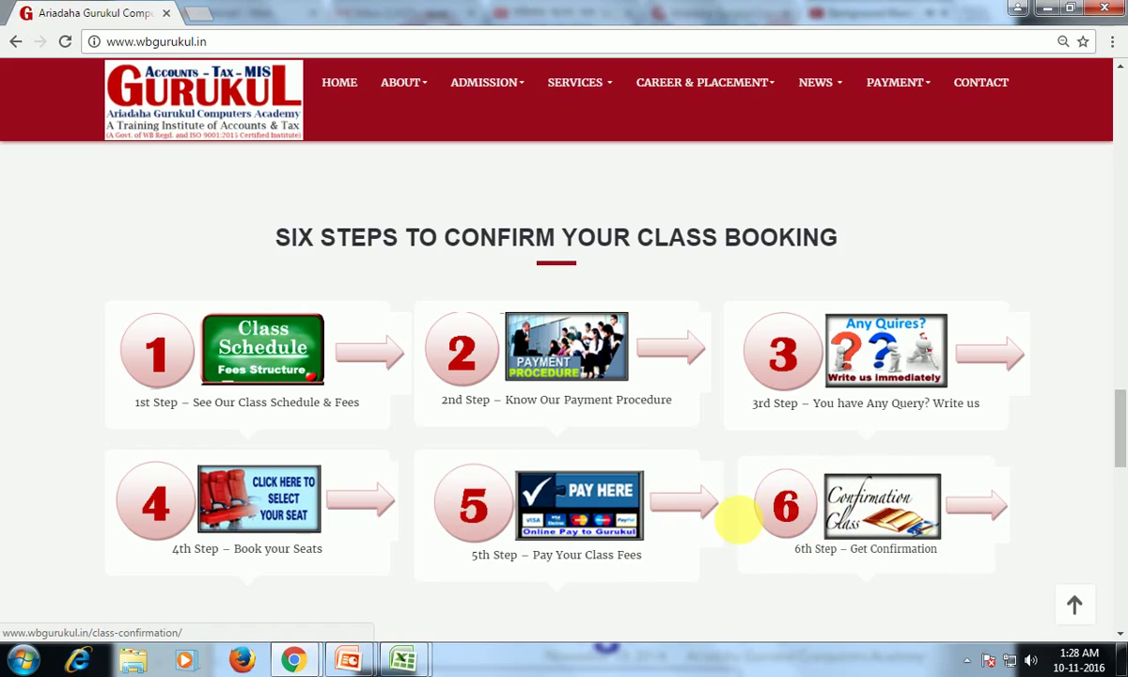
left_click(1120, 636)
left_click(1120, 636)
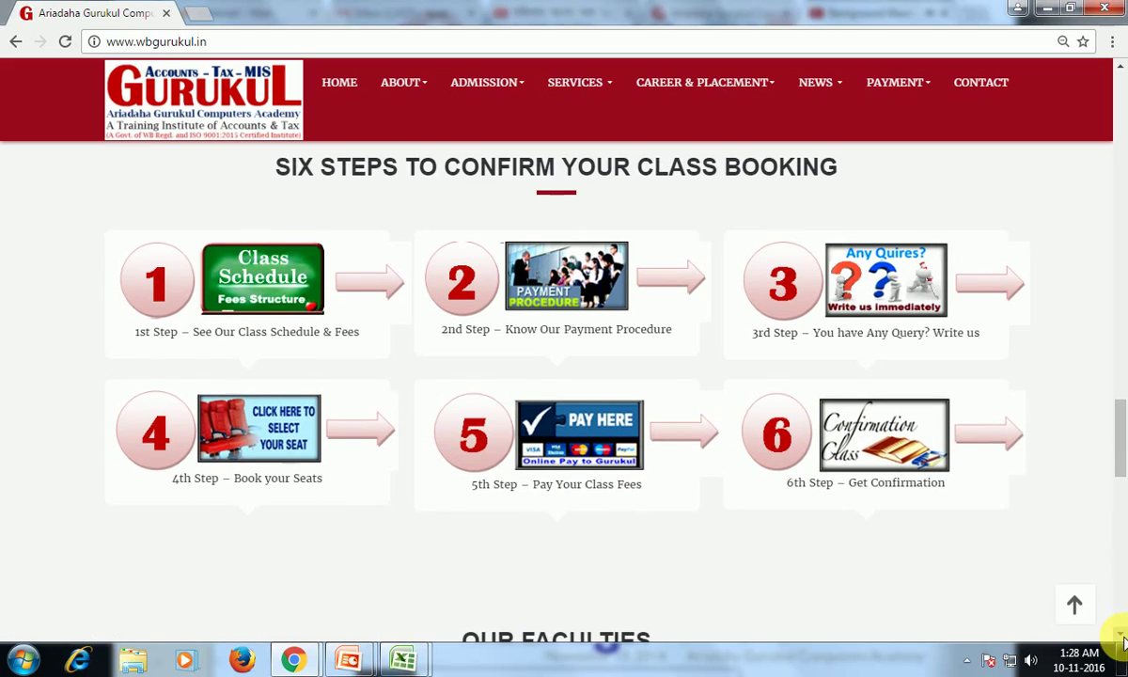
- Look through the Our Faculties and Our Student Says sections, down to the footer with certifications, office details and social links
scroll(1104, 641, "down", 2)
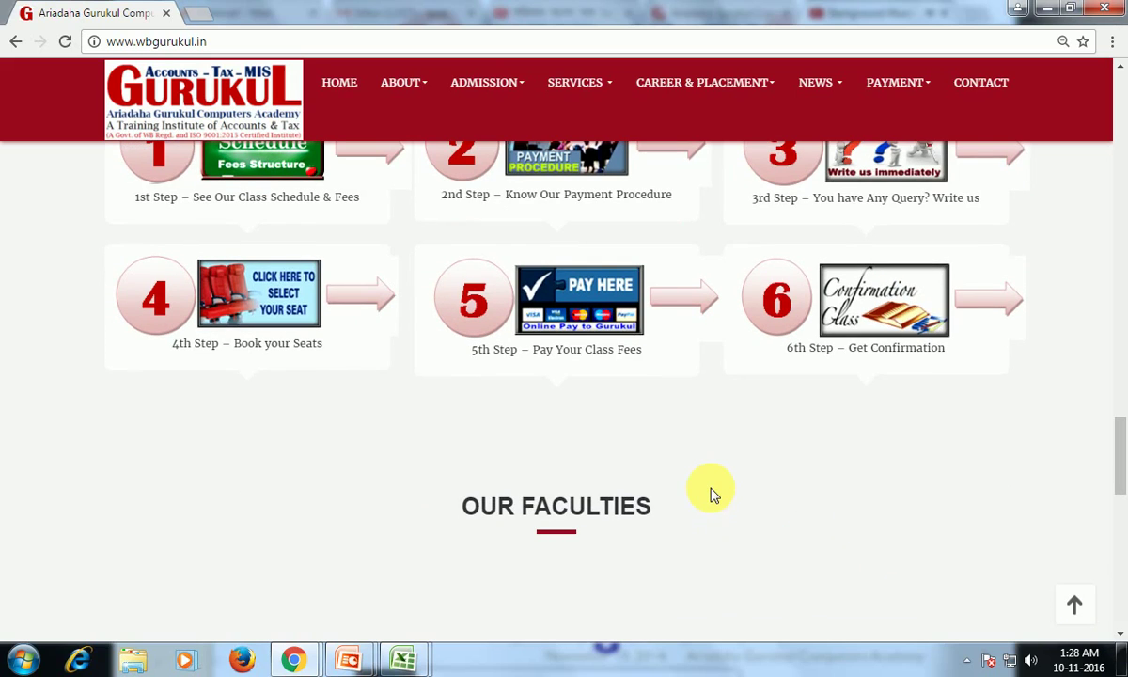
scroll(711, 494, "down", 6)
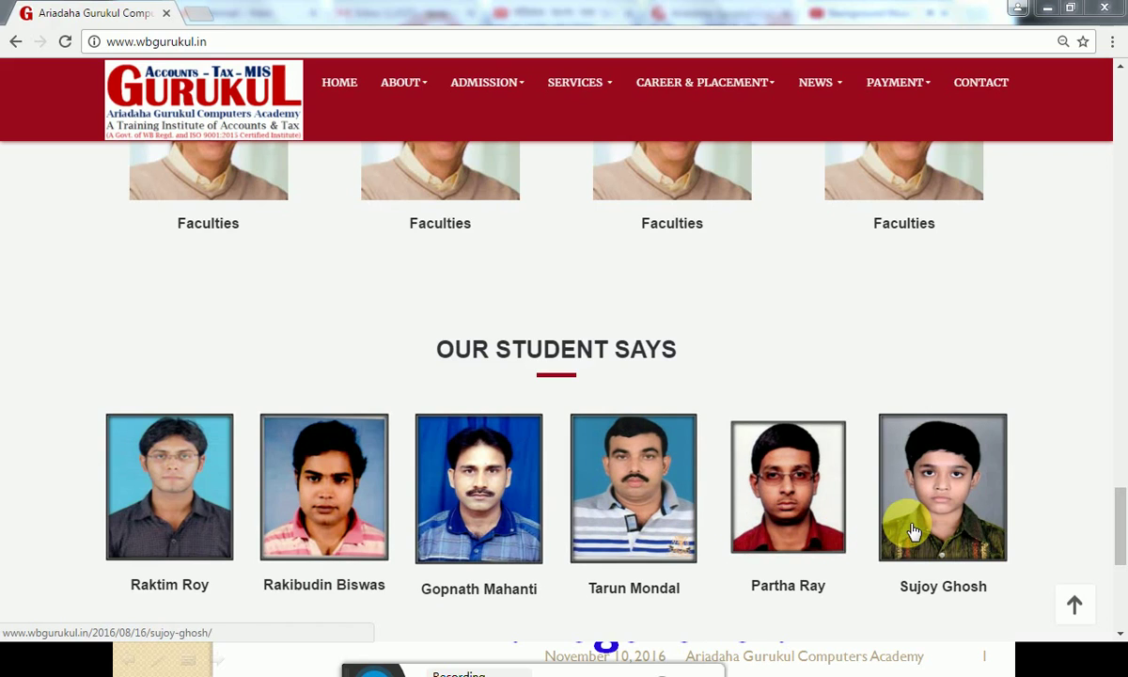
left_click(1120, 636)
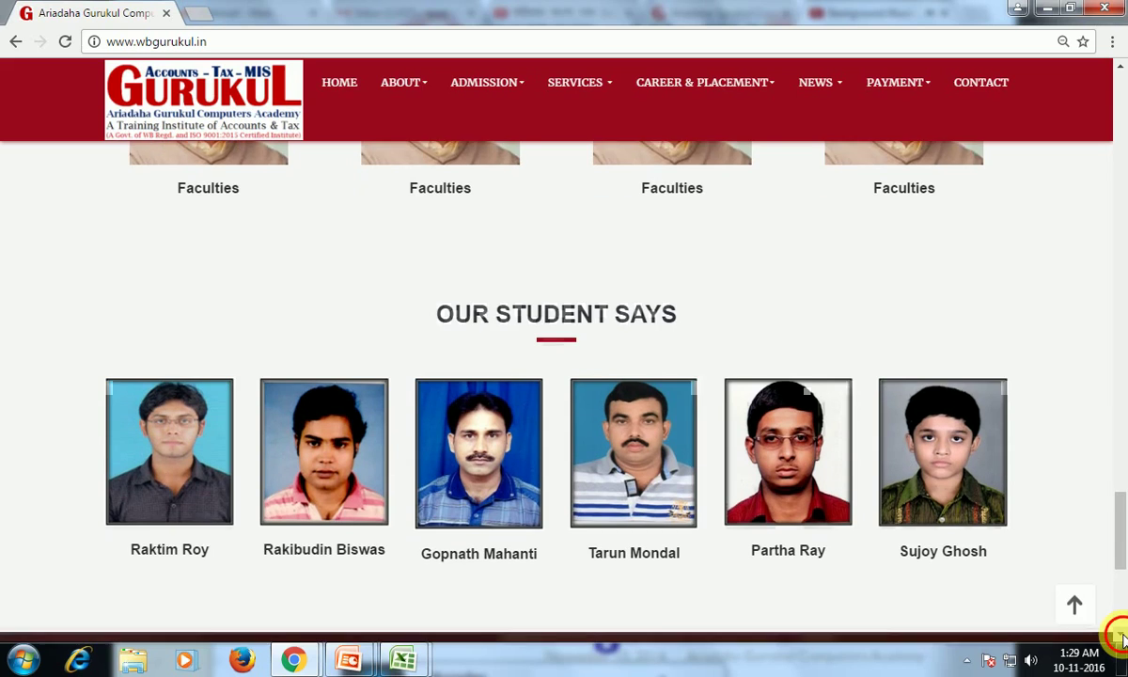
left_click(1120, 635)
left_click(1120, 635)
left_click(1120, 635)
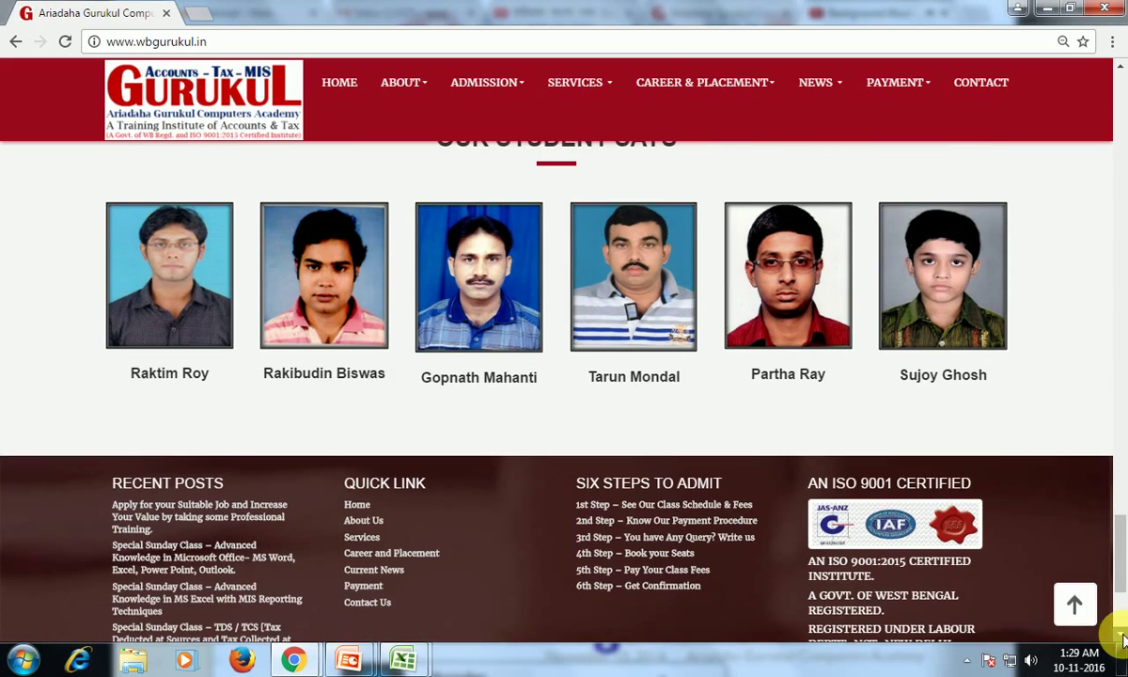
left_click(1121, 636)
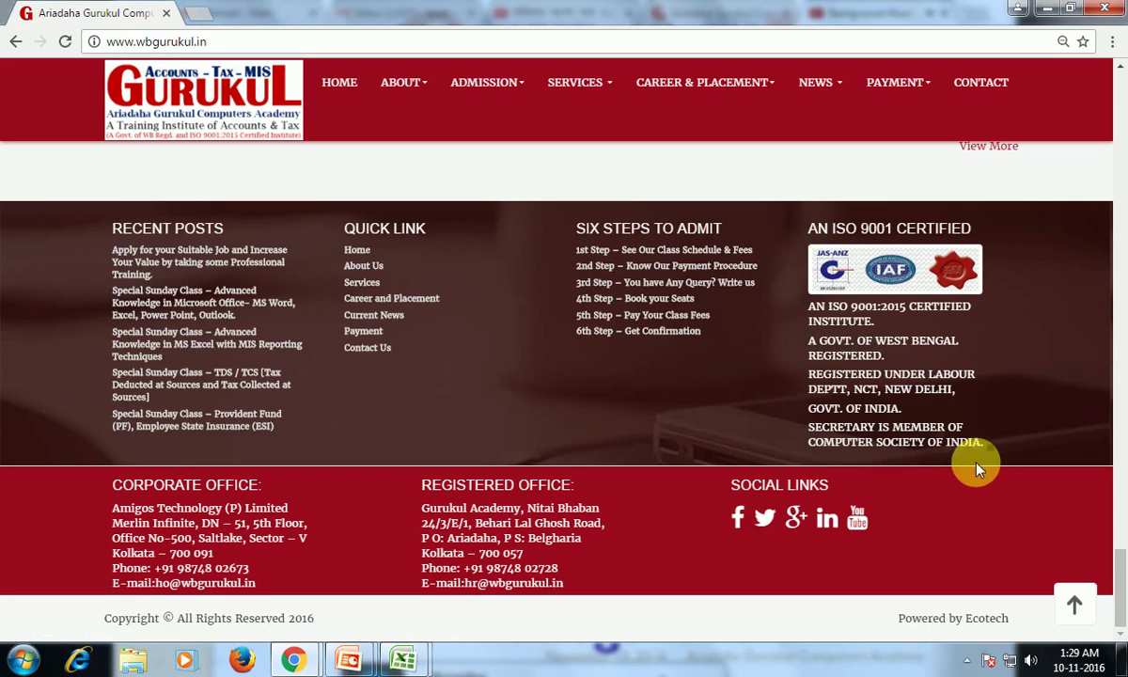
- Return to the start of the home page and review the site's About, Admission, Services, Career & Placement, News and Payment options
left_click(1077, 606)
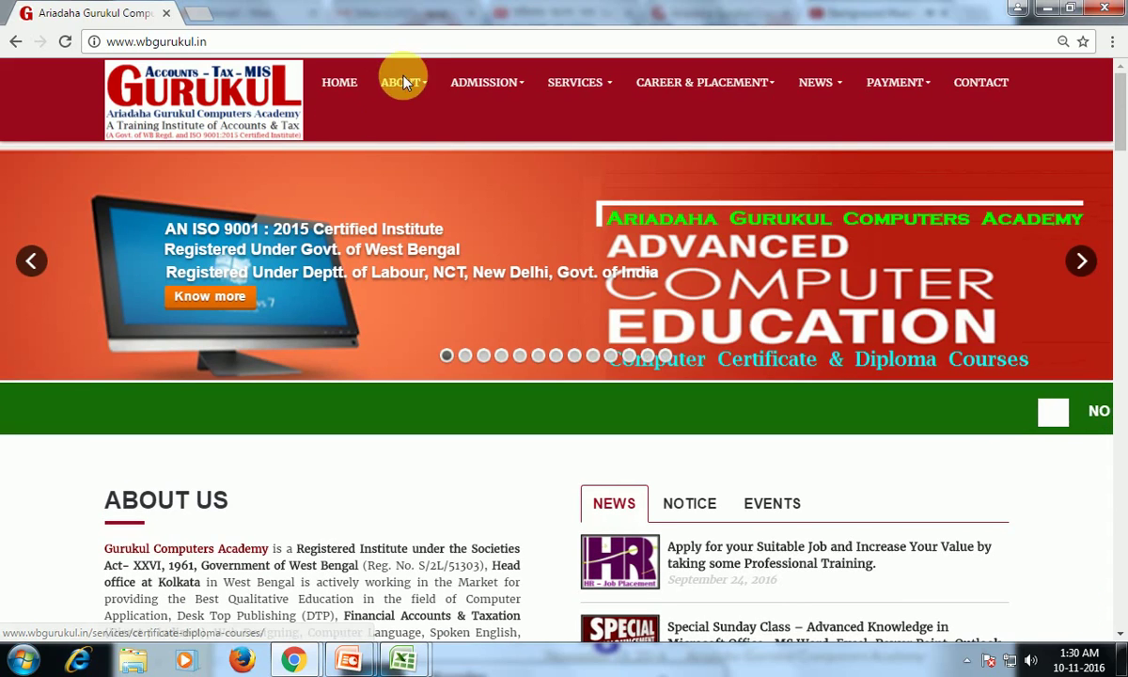
mouse_move(402, 83)
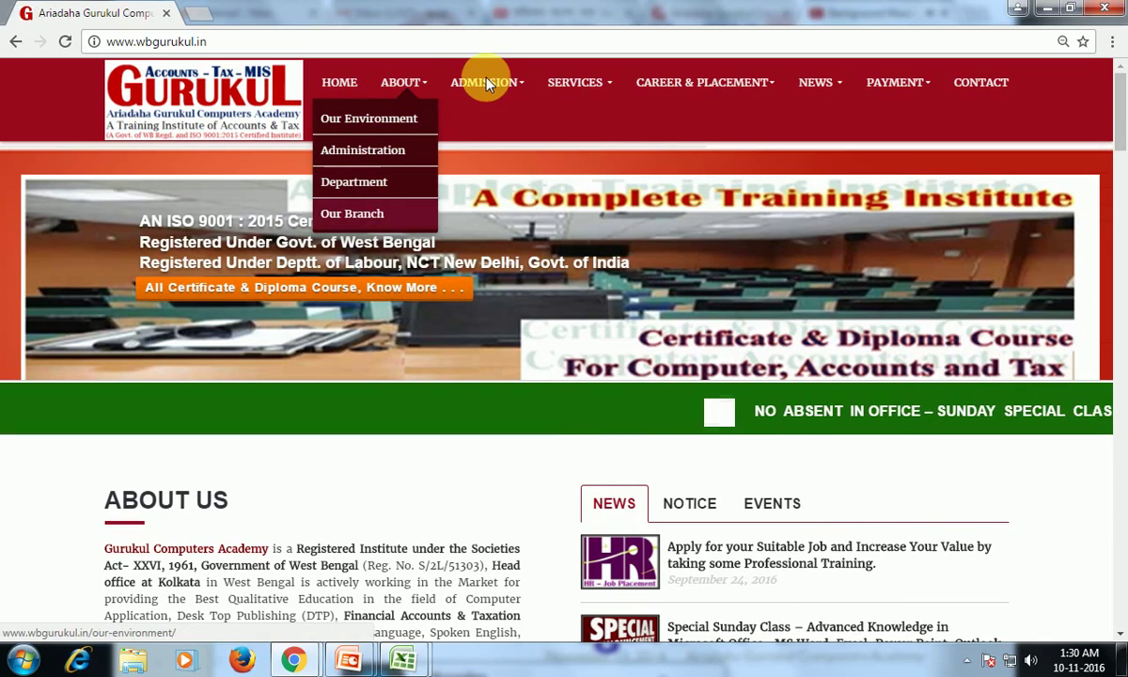
mouse_move(496, 83)
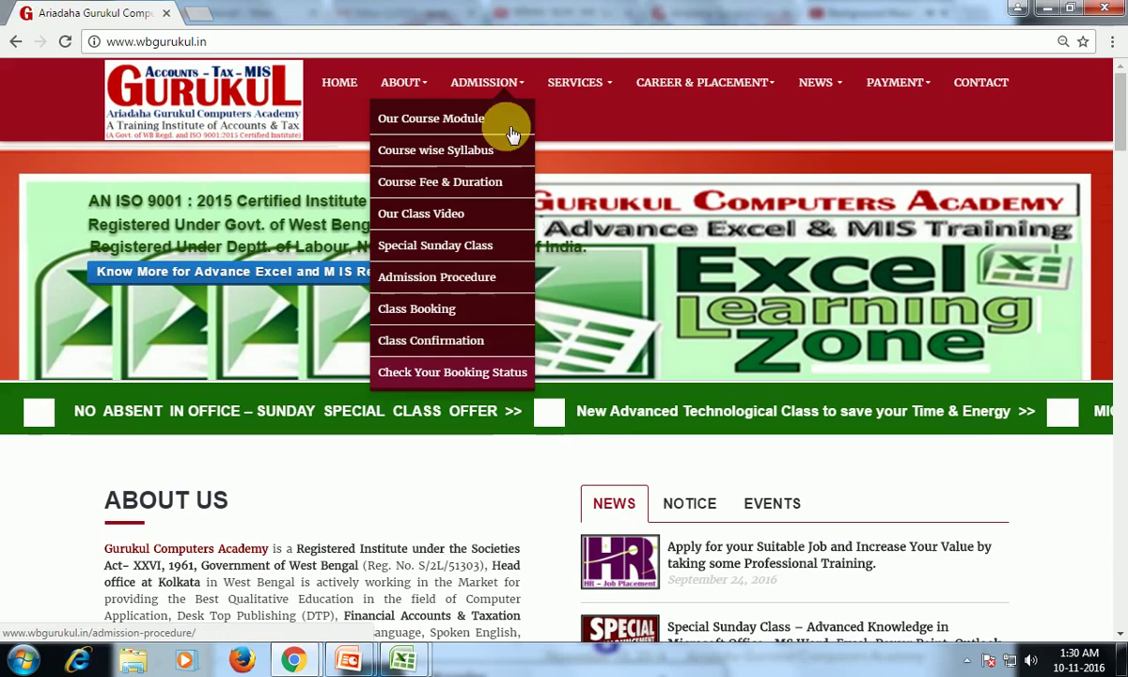
mouse_move(579, 82)
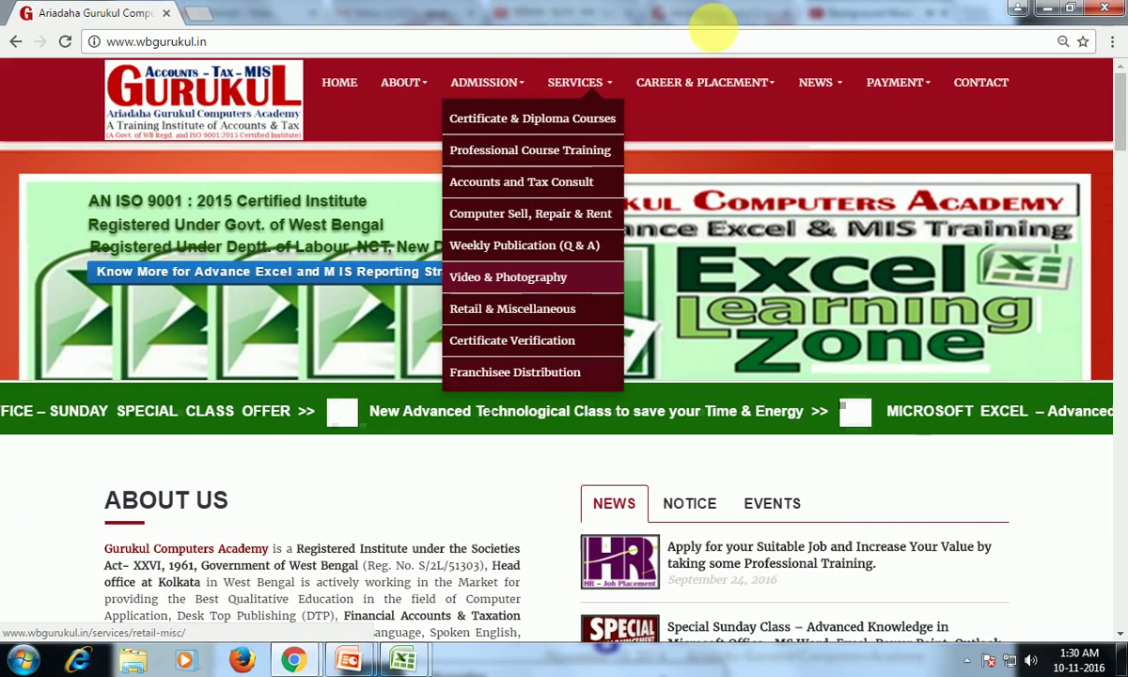
mouse_move(717, 83)
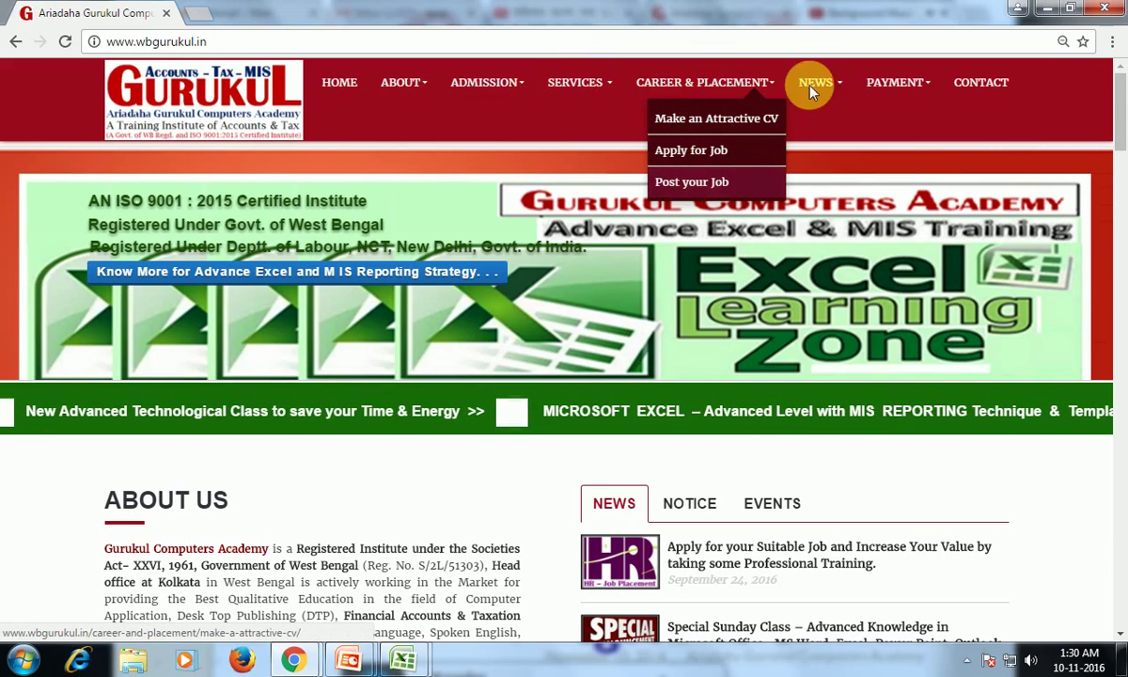
mouse_move(813, 85)
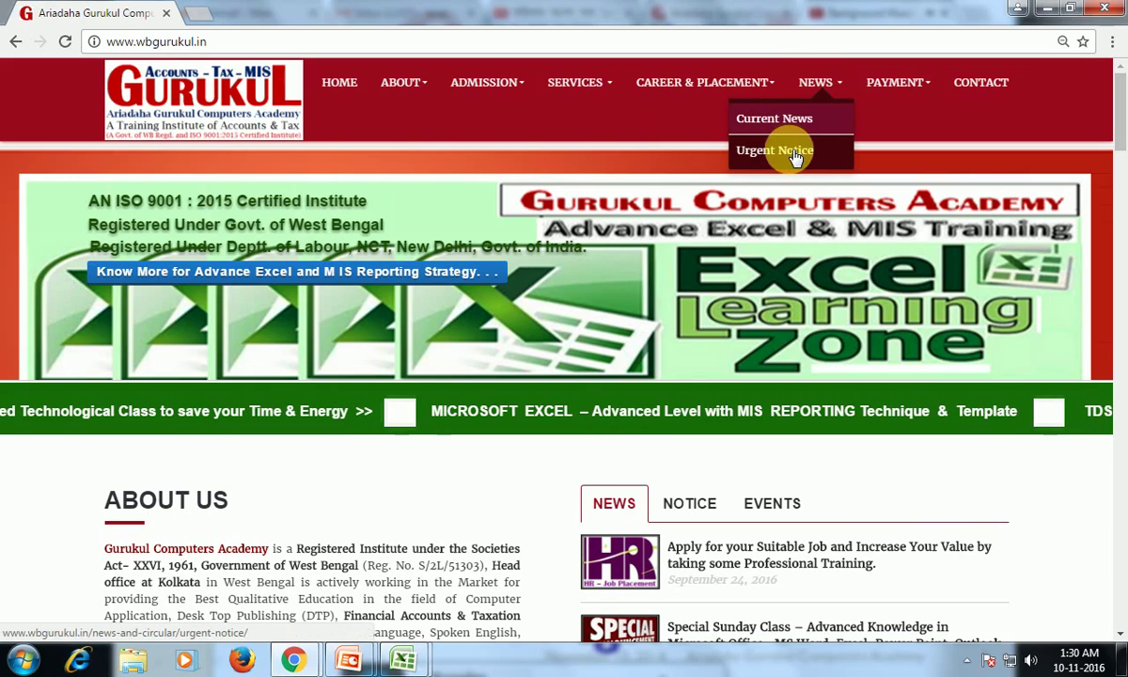
mouse_move(895, 89)
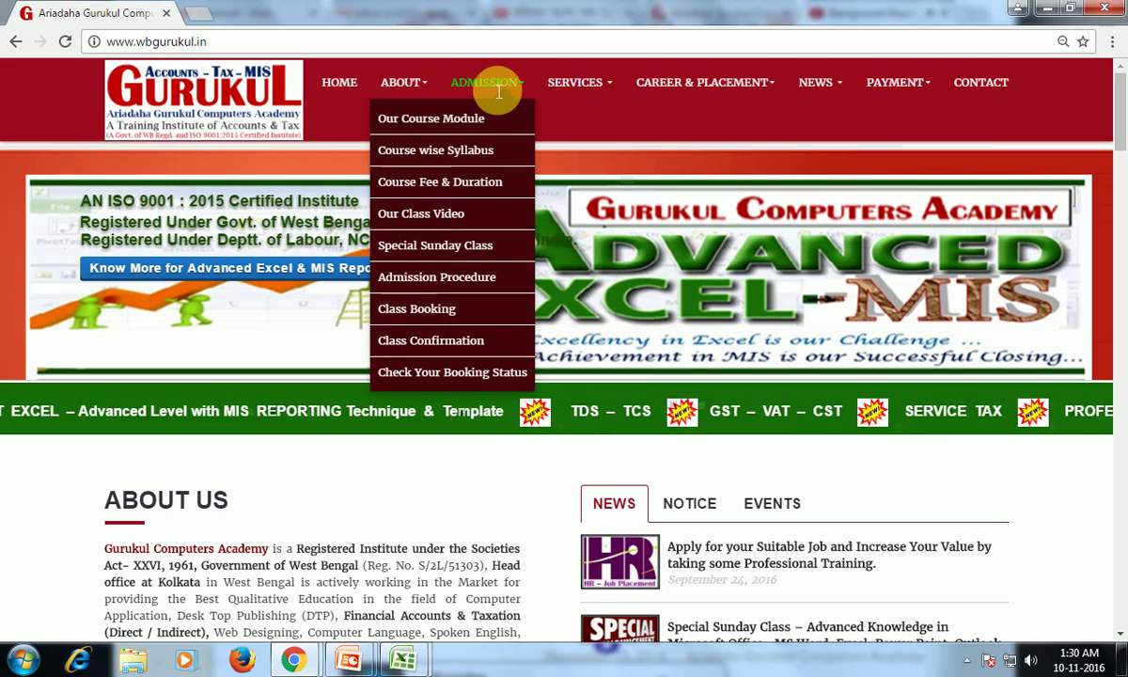
- Open the Special Sunday Class page of the Admission section and read its announcement about class start and seat booking
left_click(428, 254)
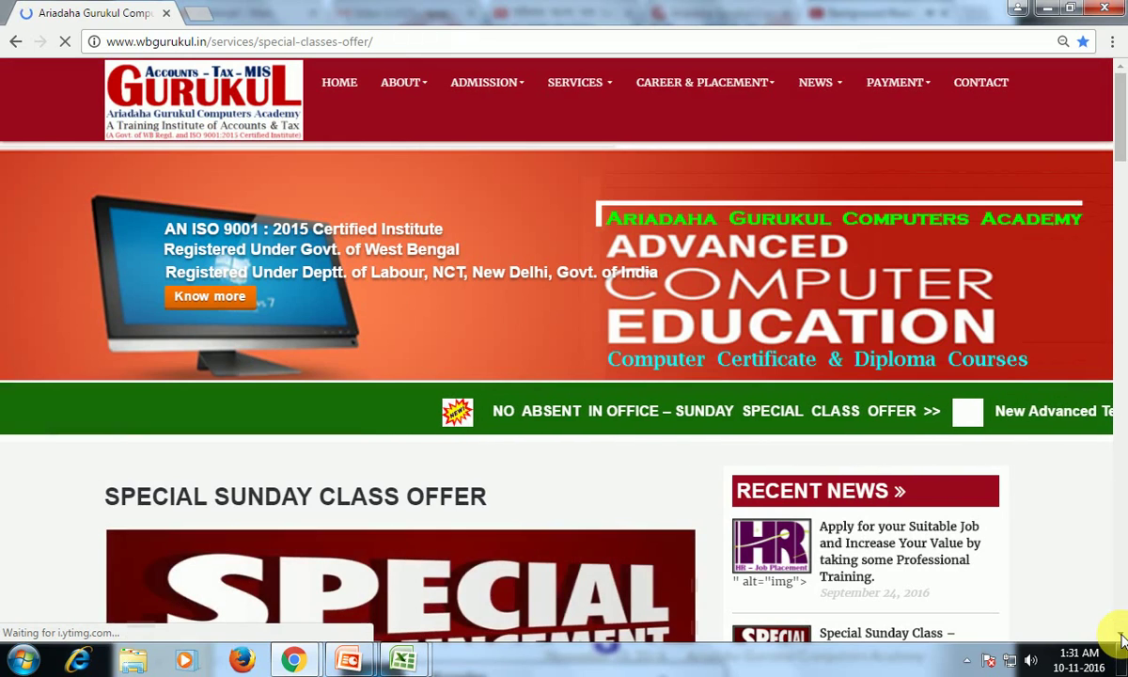
scroll(1121, 639, "down", 2)
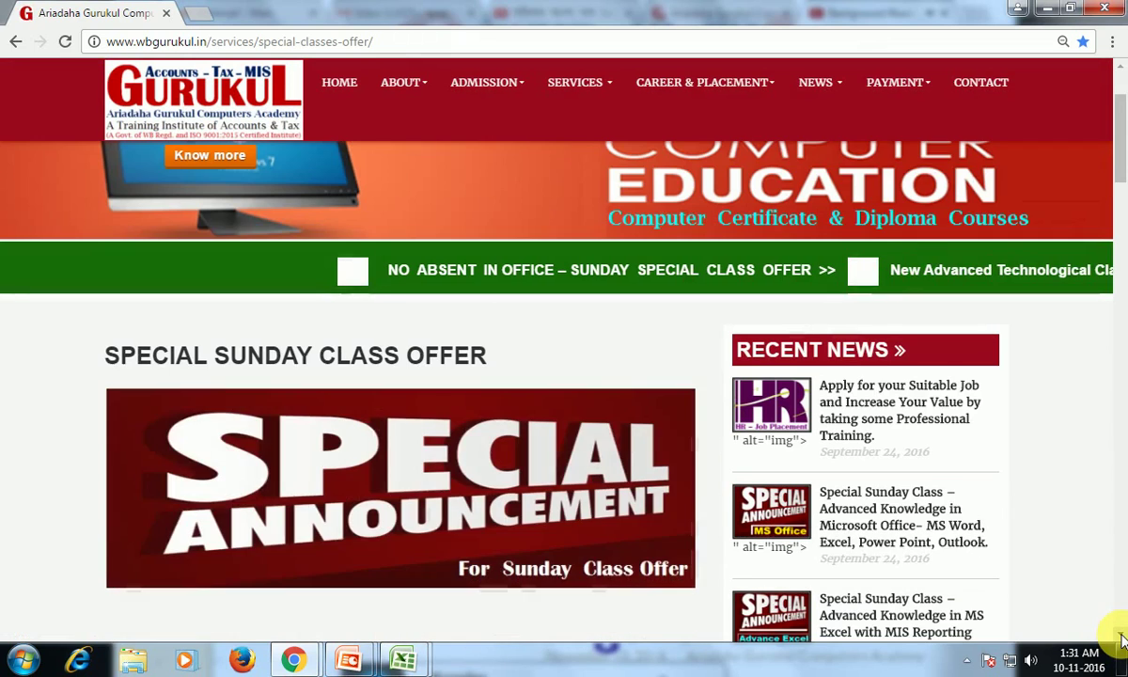
scroll(1121, 638, "down", 1)
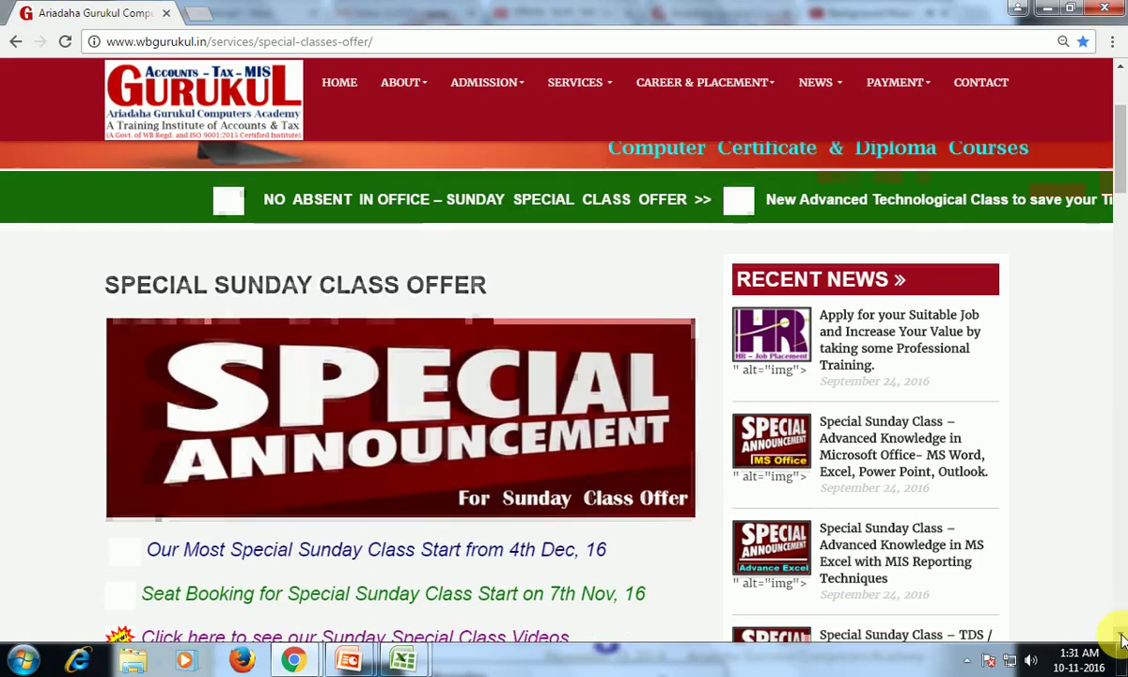
scroll(1121, 639, "down", 1)
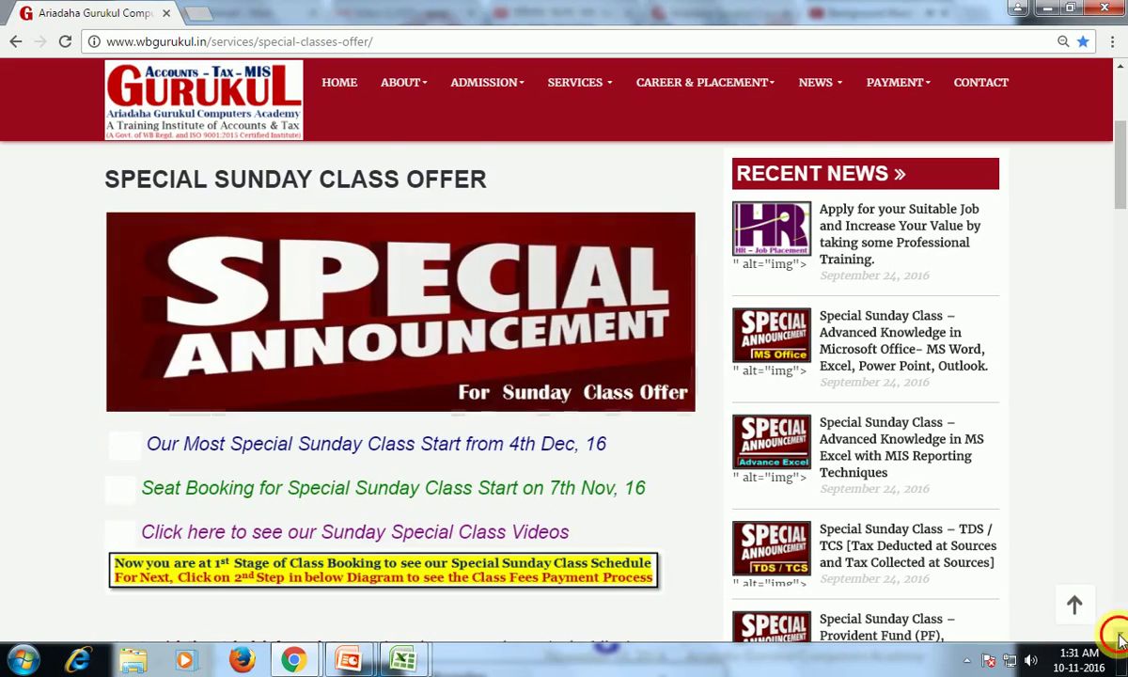
left_click(1120, 639)
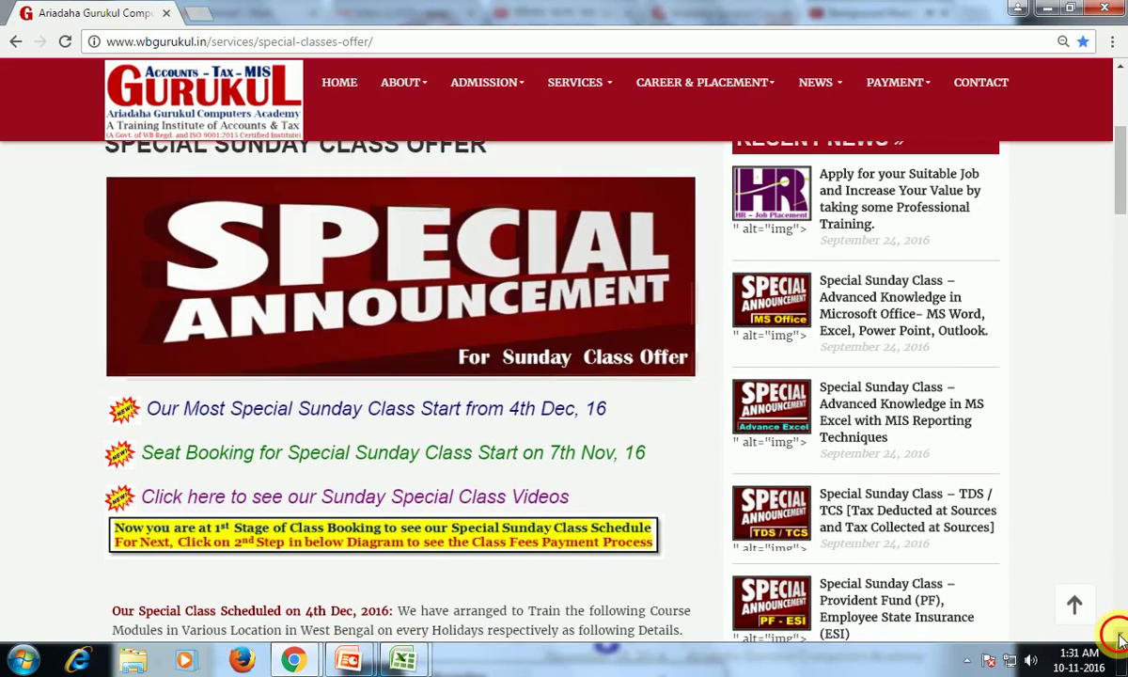
left_click(1120, 639)
left_click(1120, 639)
left_click(1120, 639)
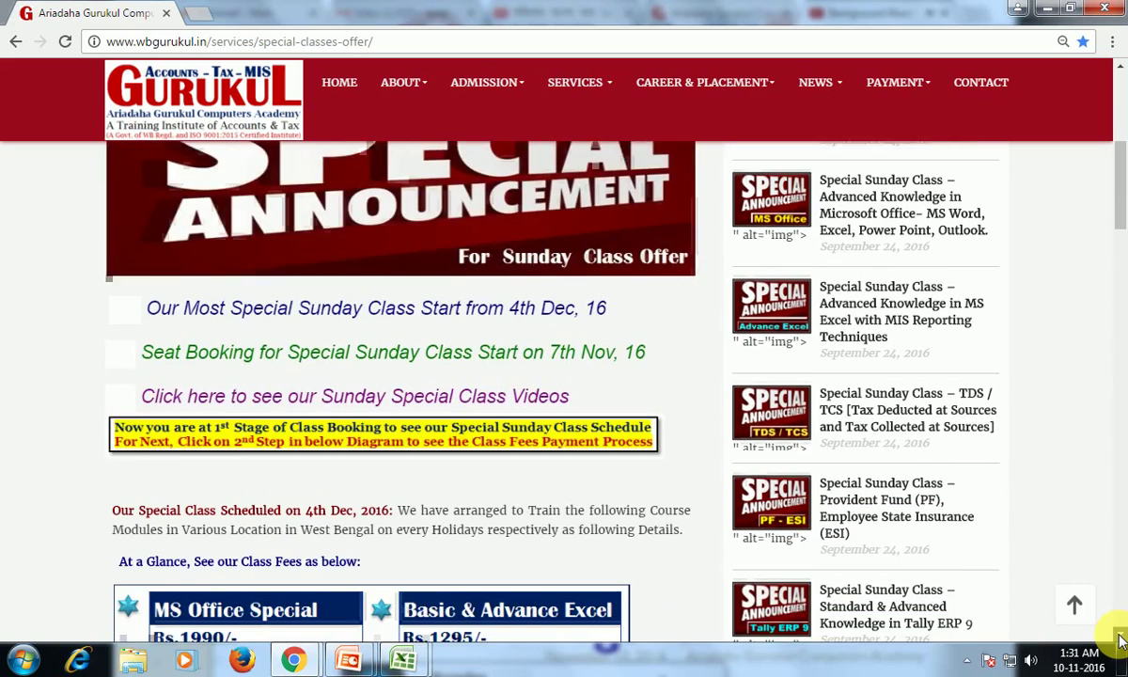
- Examine the at-a-glance table of class fees for the Special Sunday Class subjects
left_click(1121, 639)
left_click(1120, 639)
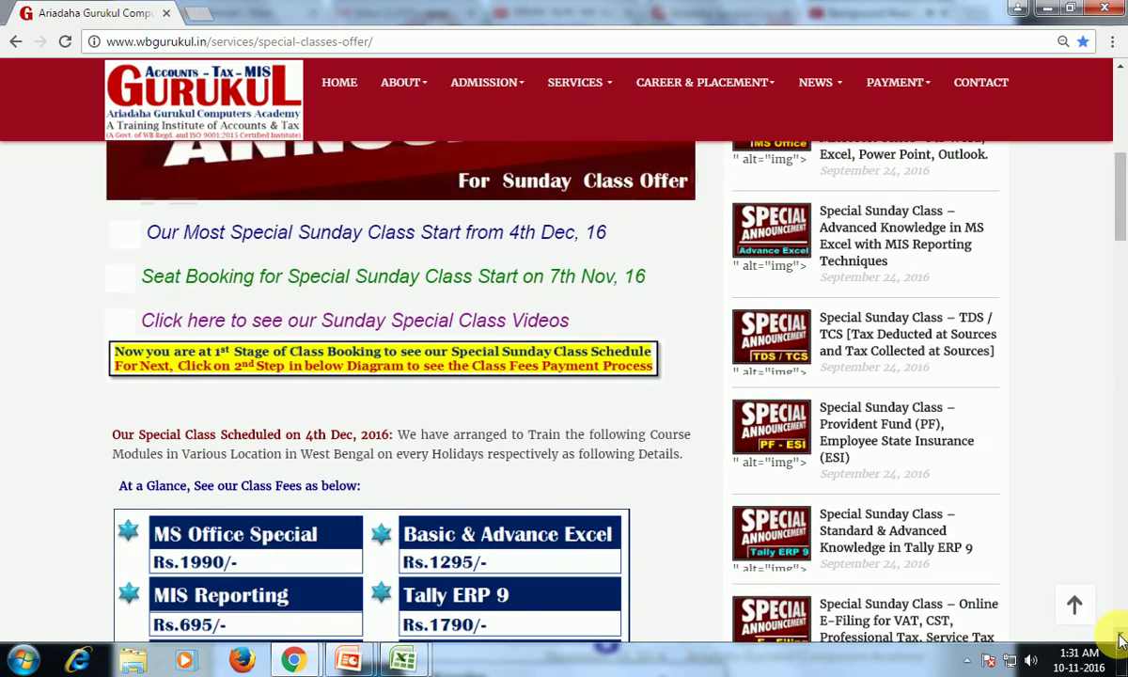
left_click(1120, 639)
left_click(1120, 639)
left_click(1121, 639)
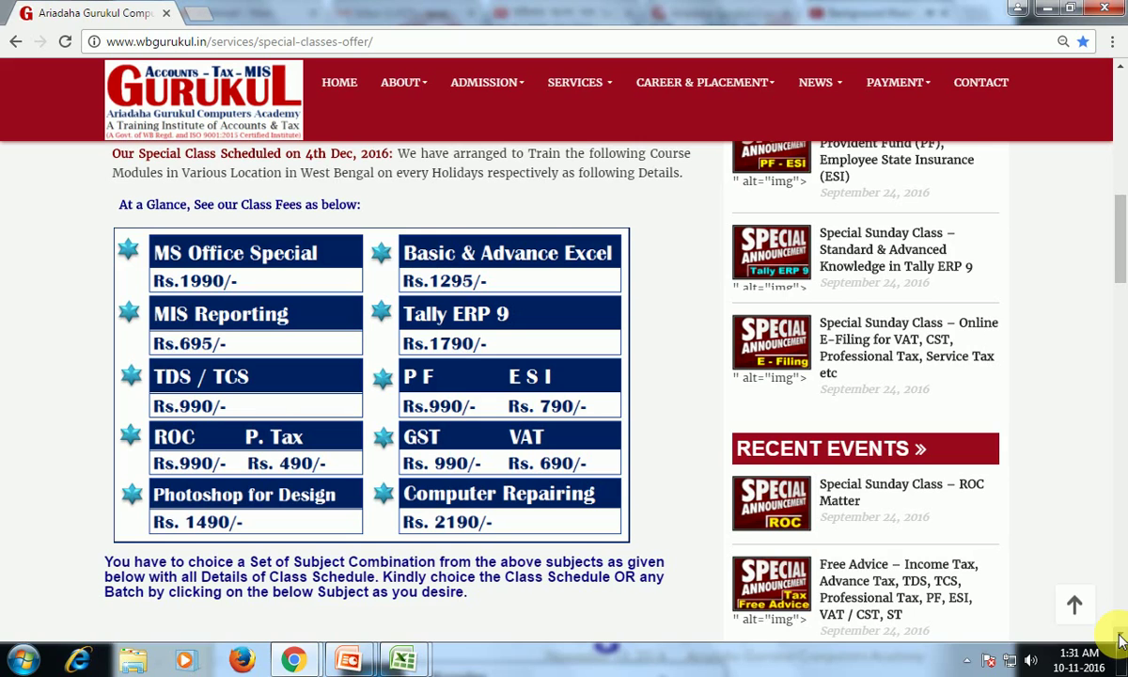
- Read the Professional Course subject list and the links for course details and step-wise seat booking
scroll(1118, 639, "down", 5)
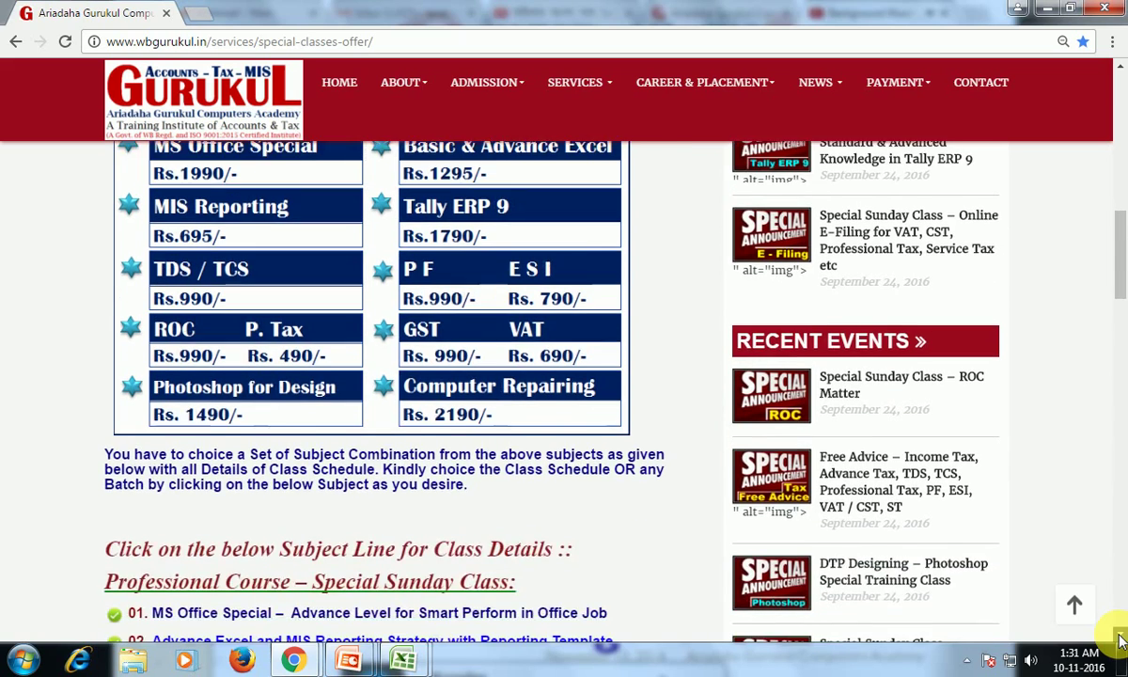
scroll(1120, 639, "down", 3)
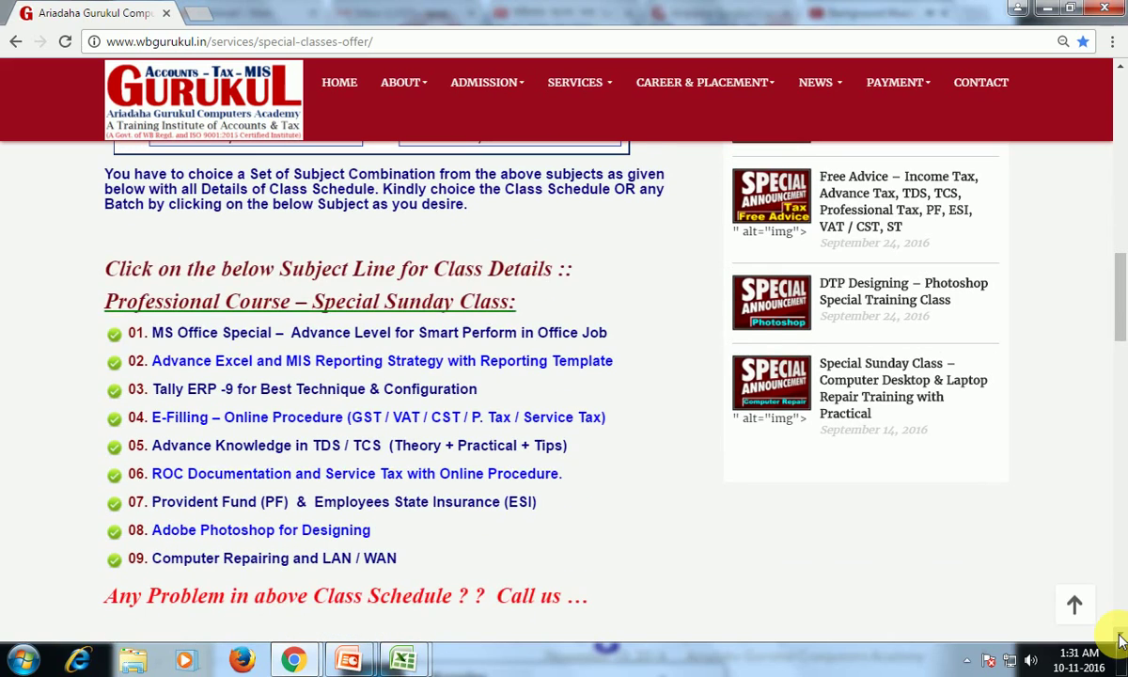
scroll(1121, 639, "down", 1)
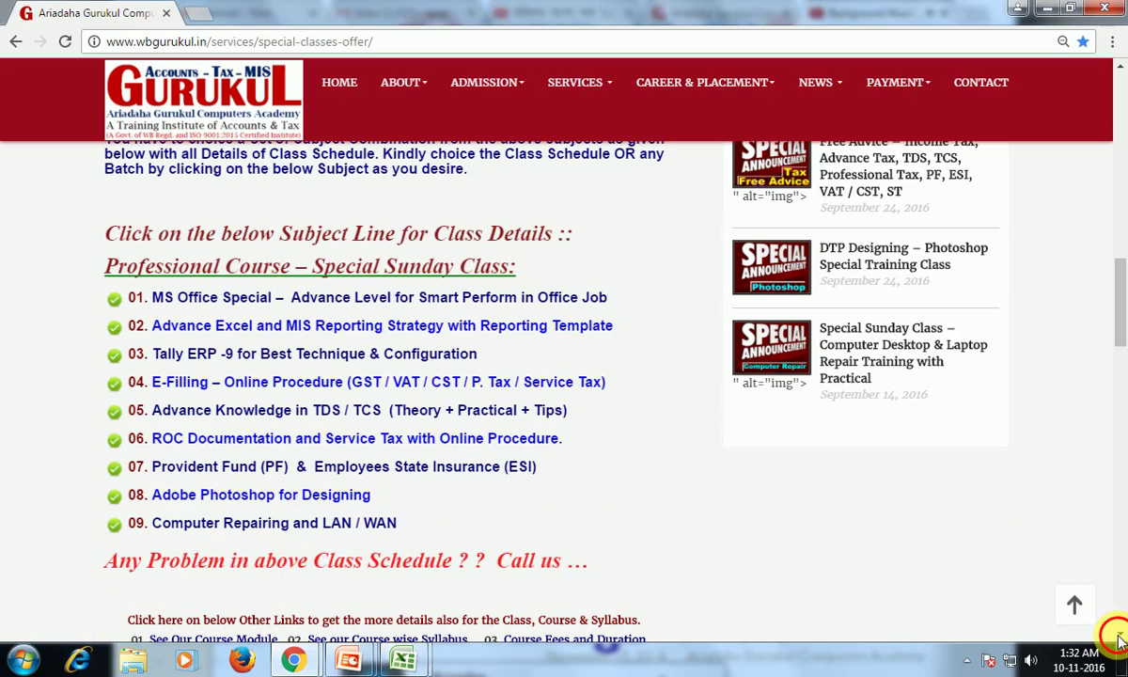
scroll(1118, 639, "down", 2)
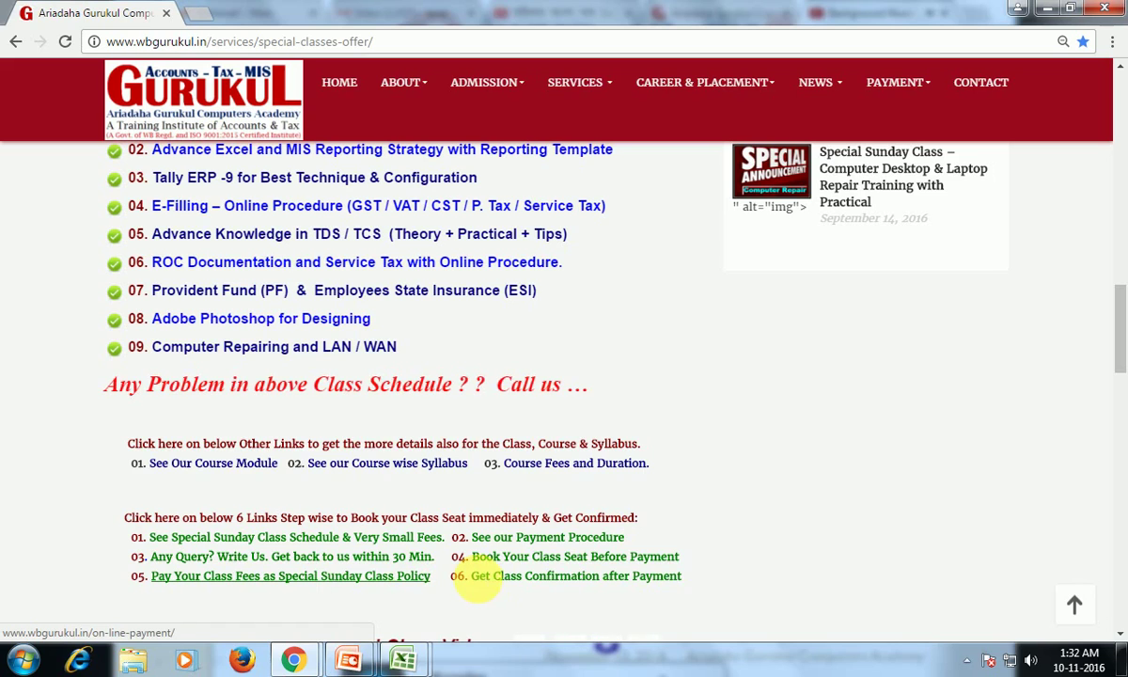
- Look over the Sunday Special Class Videos, including Provident Fund, ESIC, TDS, Basic & Advance Excel and the attendance help video
left_click(1120, 635)
scroll(1120, 639, "down", 4)
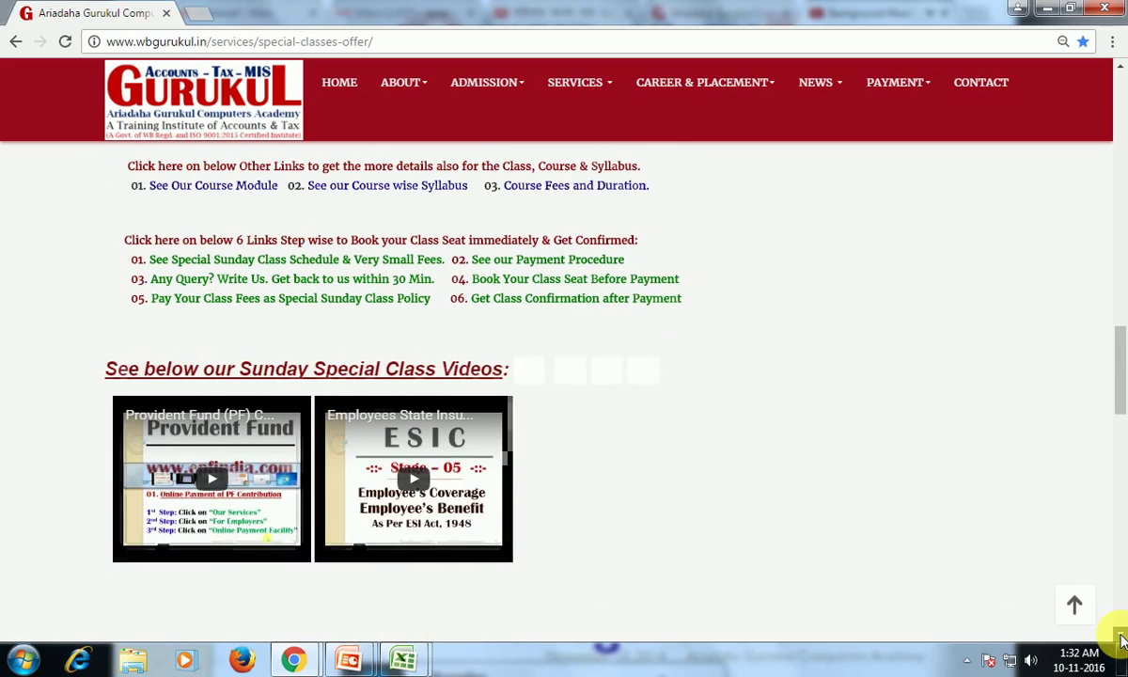
scroll(1120, 639, "down", 2)
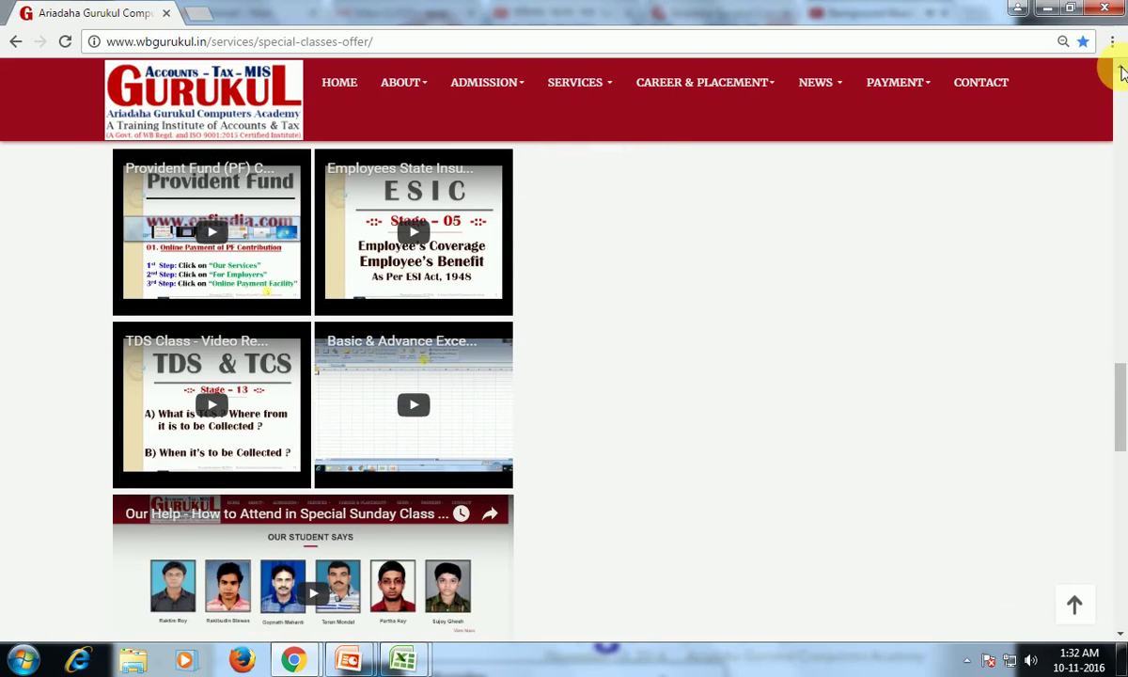
scroll(1120, 73, "up", 2)
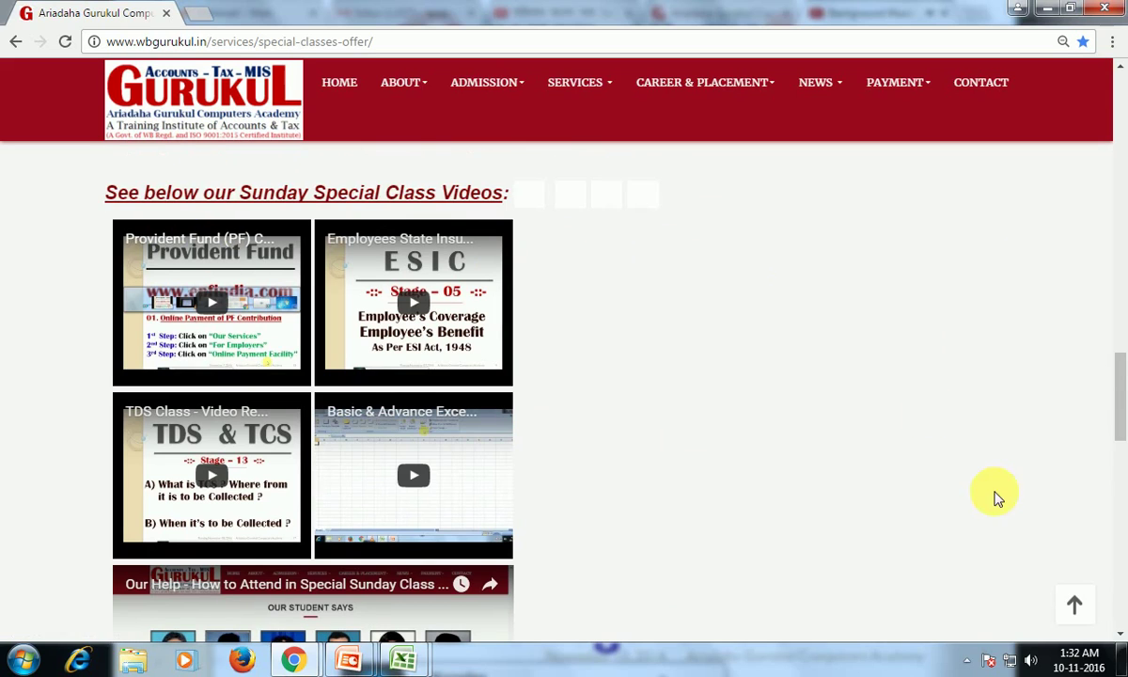
left_click(1121, 637)
left_click(1121, 637)
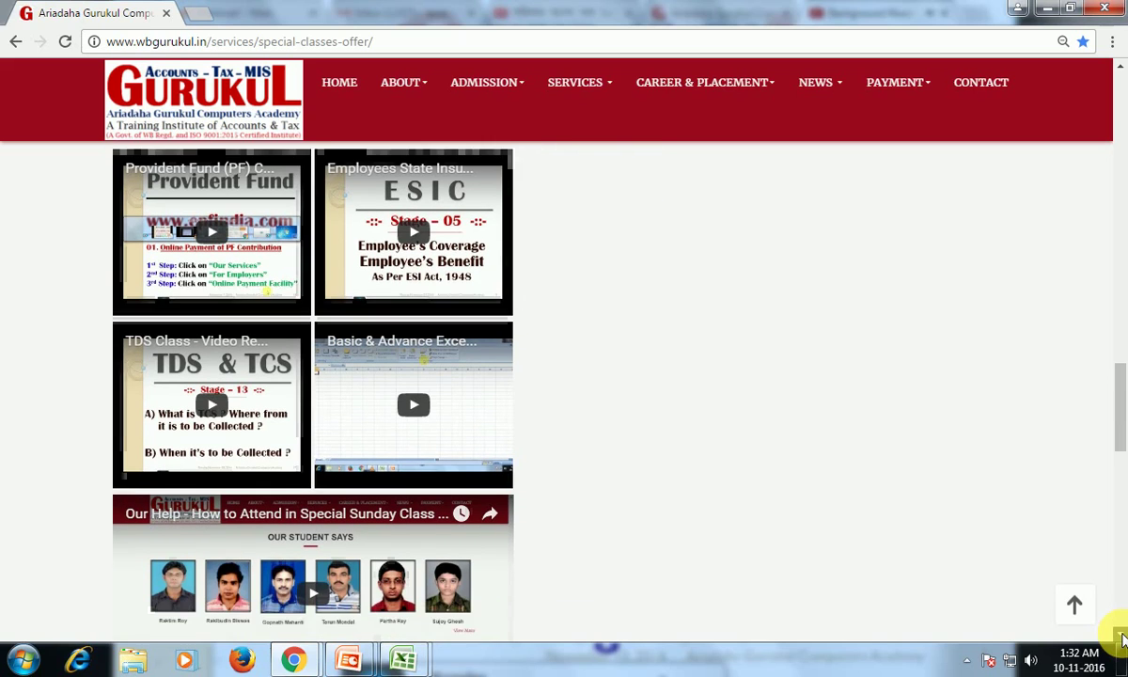
left_click(1121, 637)
left_click(1121, 637)
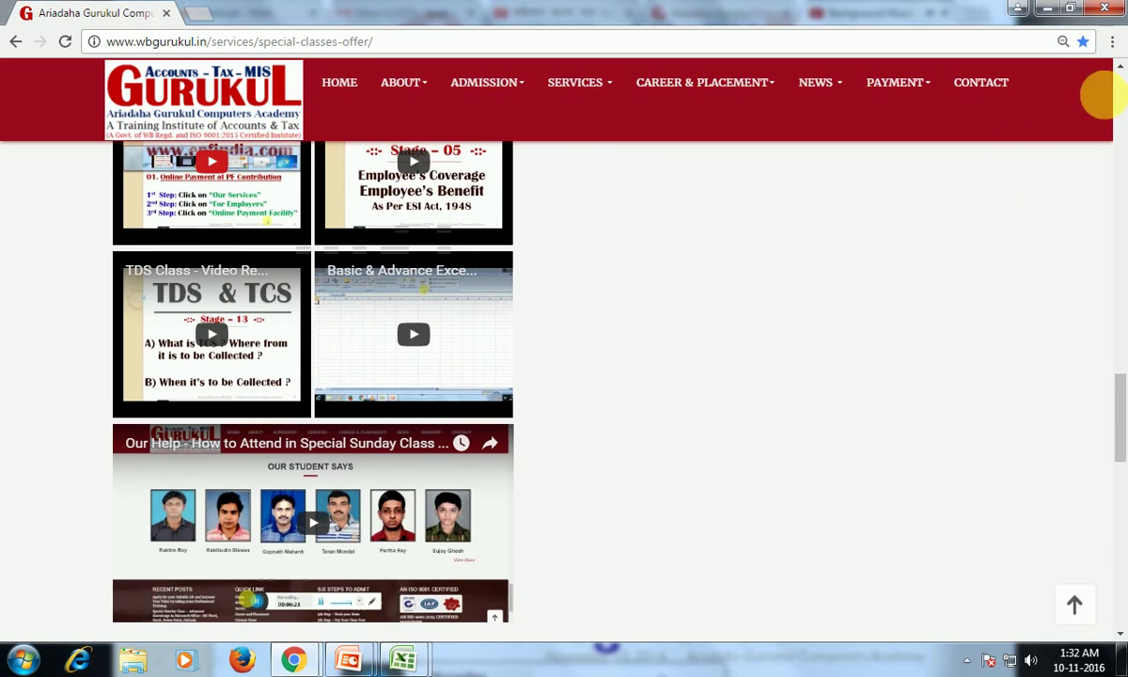
left_click(1119, 64)
left_click(1119, 64)
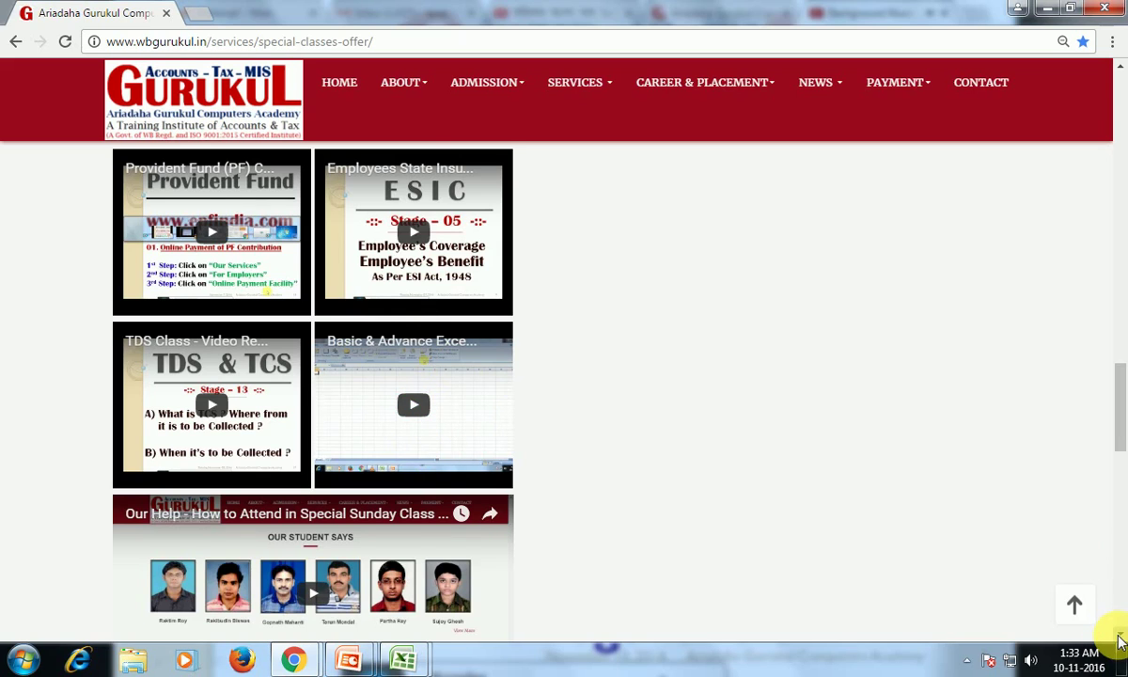
- Read the help-line note and the at-a-glance overview of the six steps for confirming a Sunday Special Class booking
scroll(1120, 639, "down", 3)
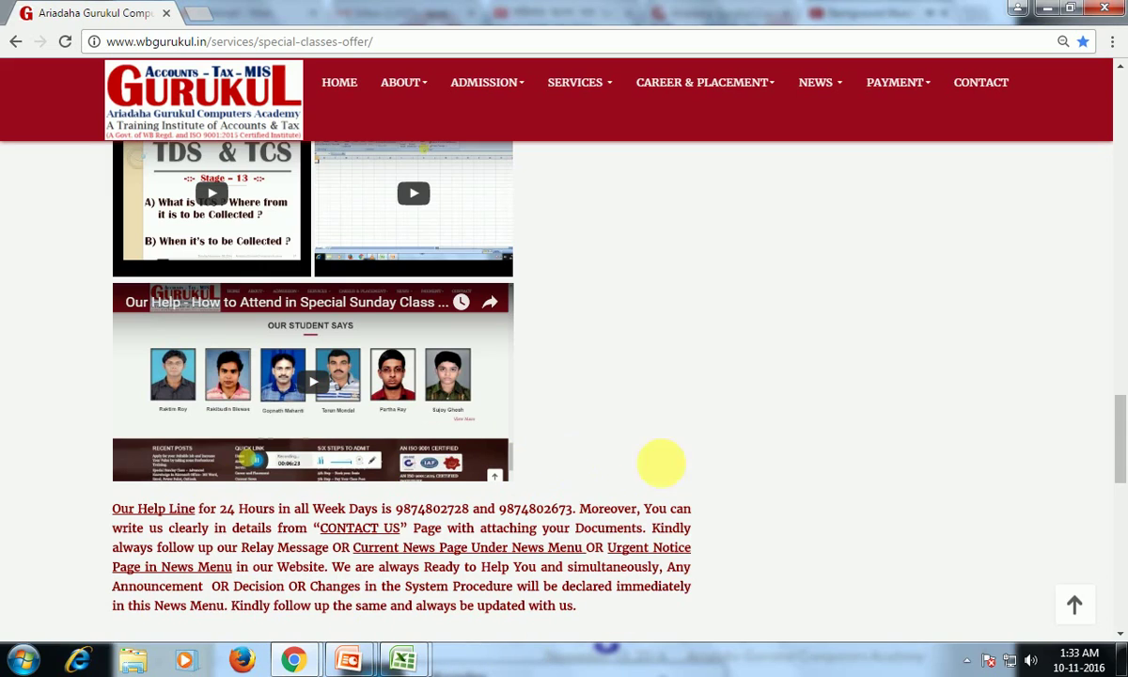
left_click(1121, 639)
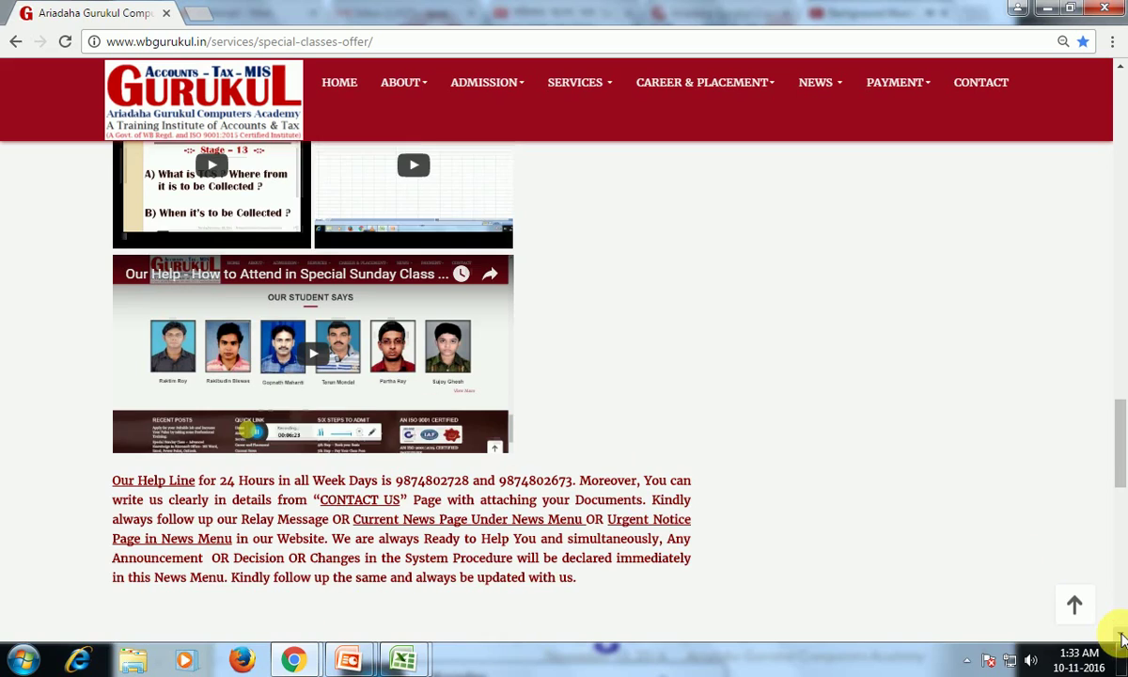
left_click_drag(1121, 639, 1121, 639)
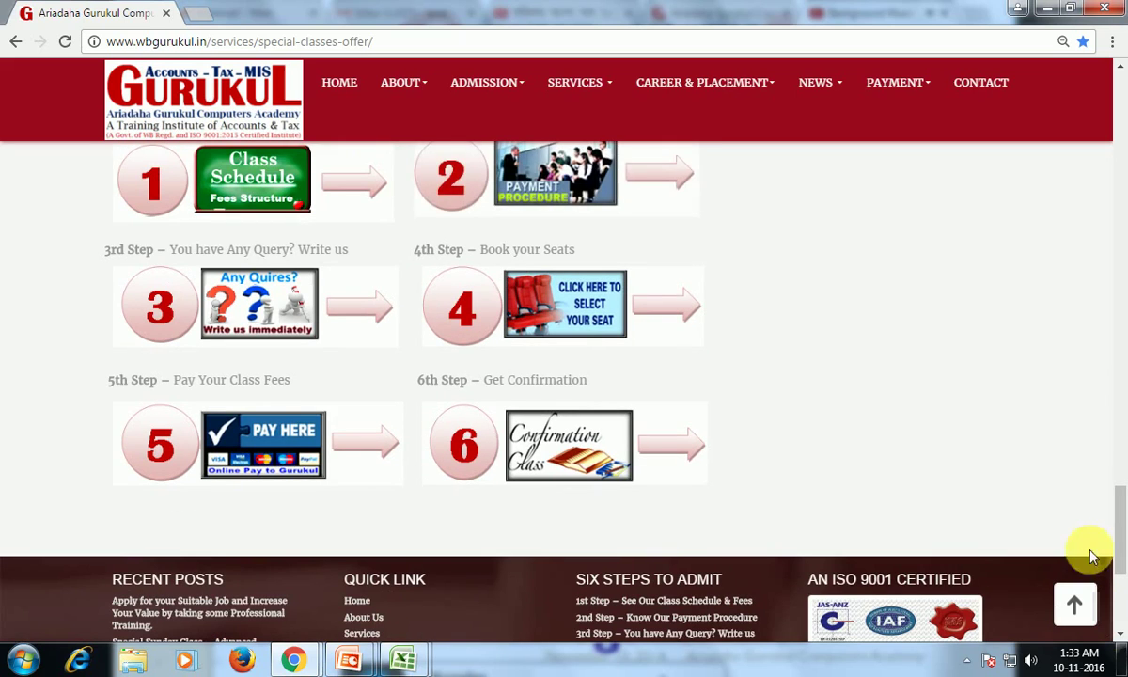
left_click(1119, 73)
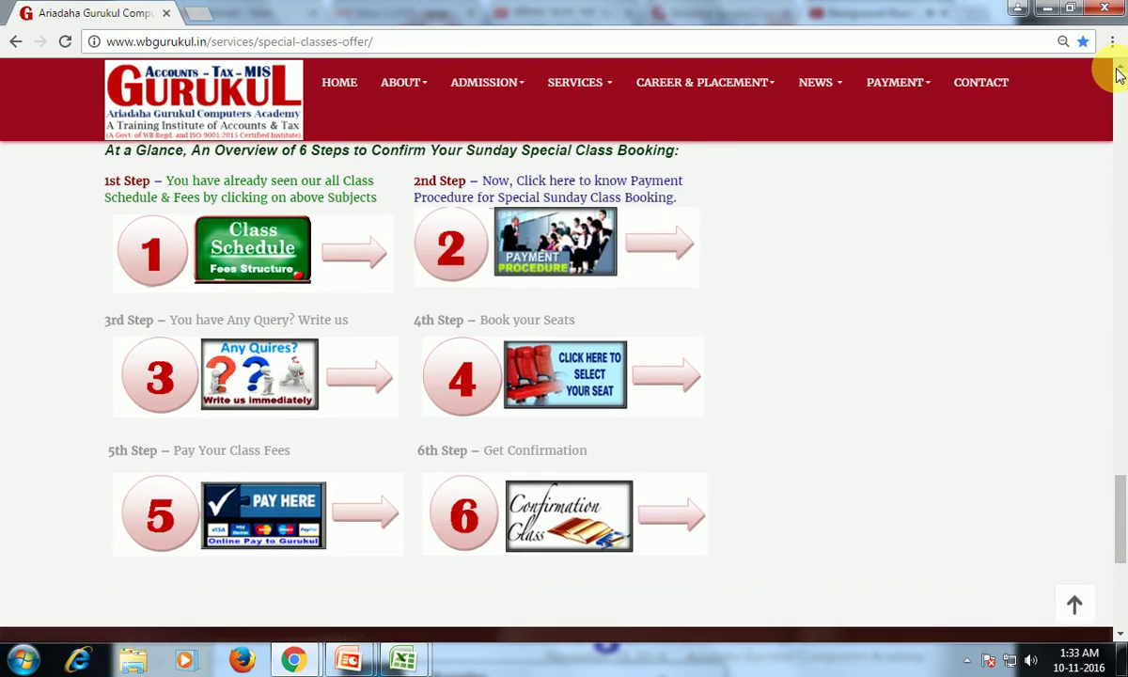
left_click(1119, 73)
left_click(1119, 73)
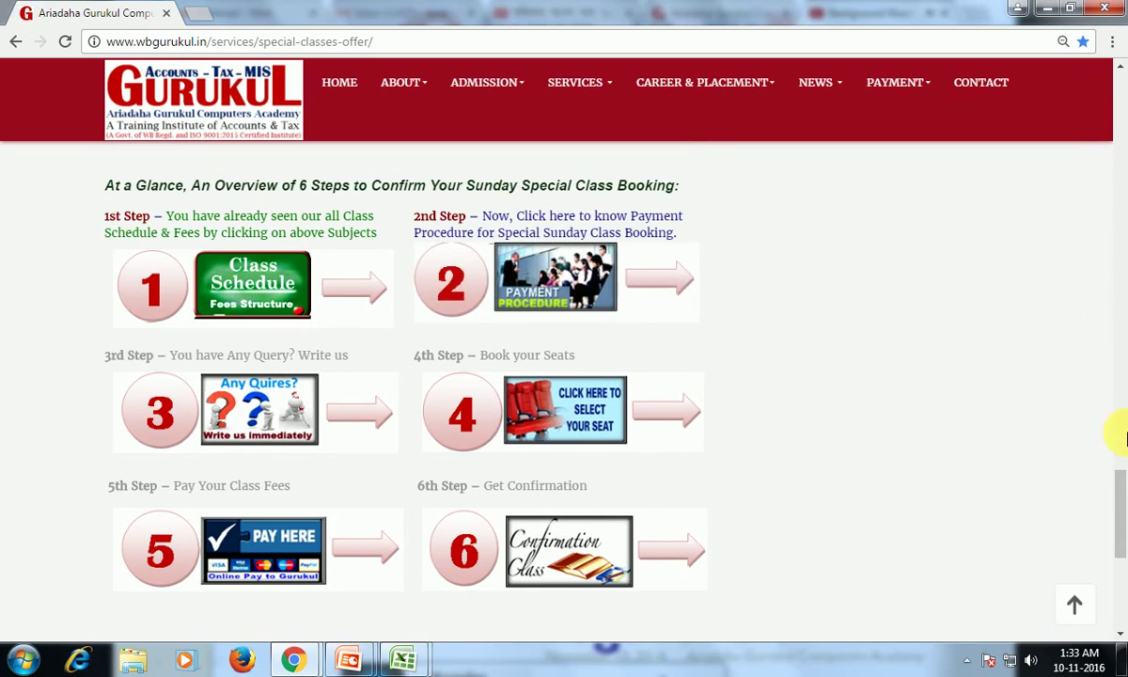
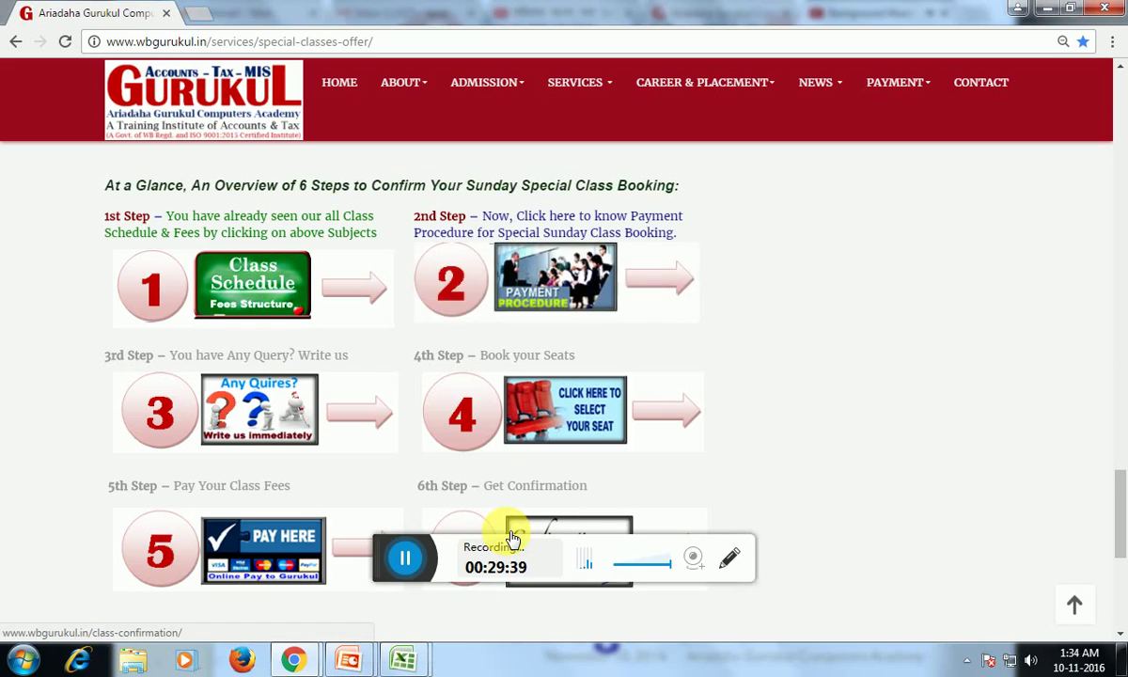
left_click_drag(390, 549, 374, 669)
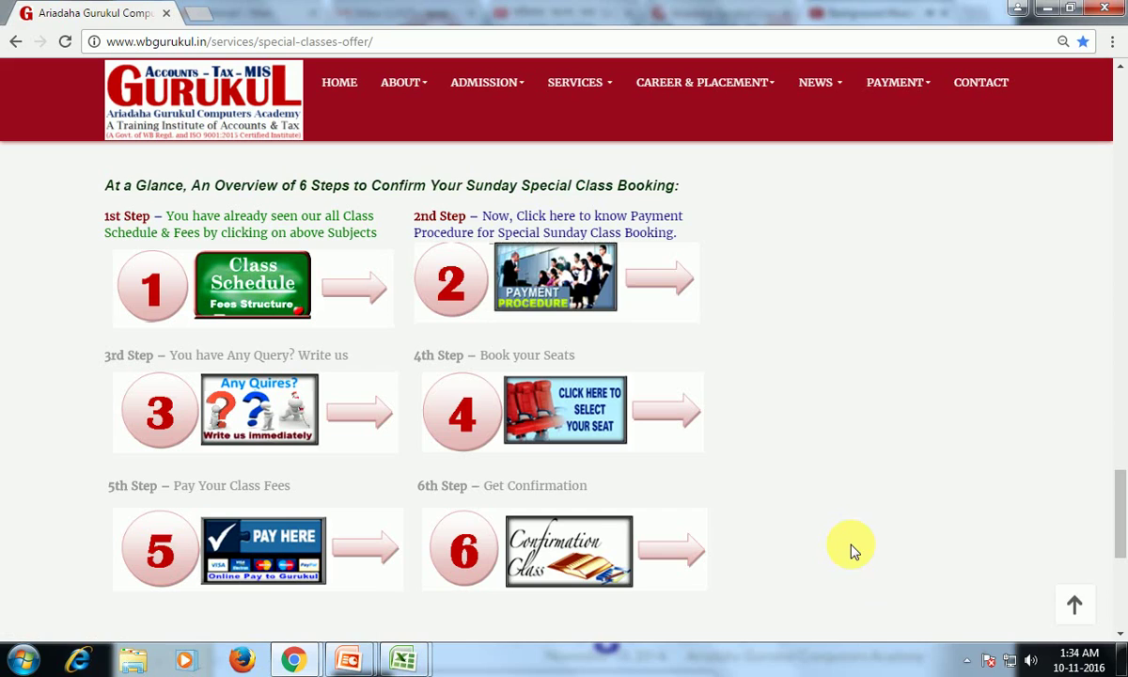
- Open the academy's Contact page and read the addresses of the Registered Office and Corporate Office
scroll(841, 493, "up", 4)
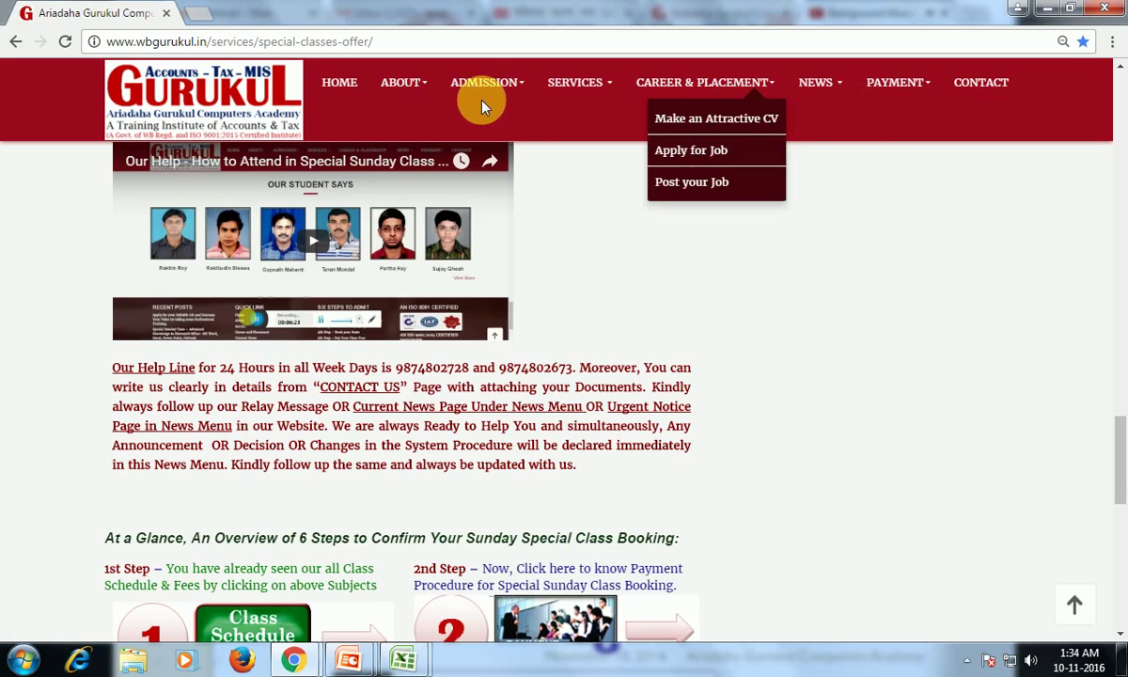
mouse_move(481, 84)
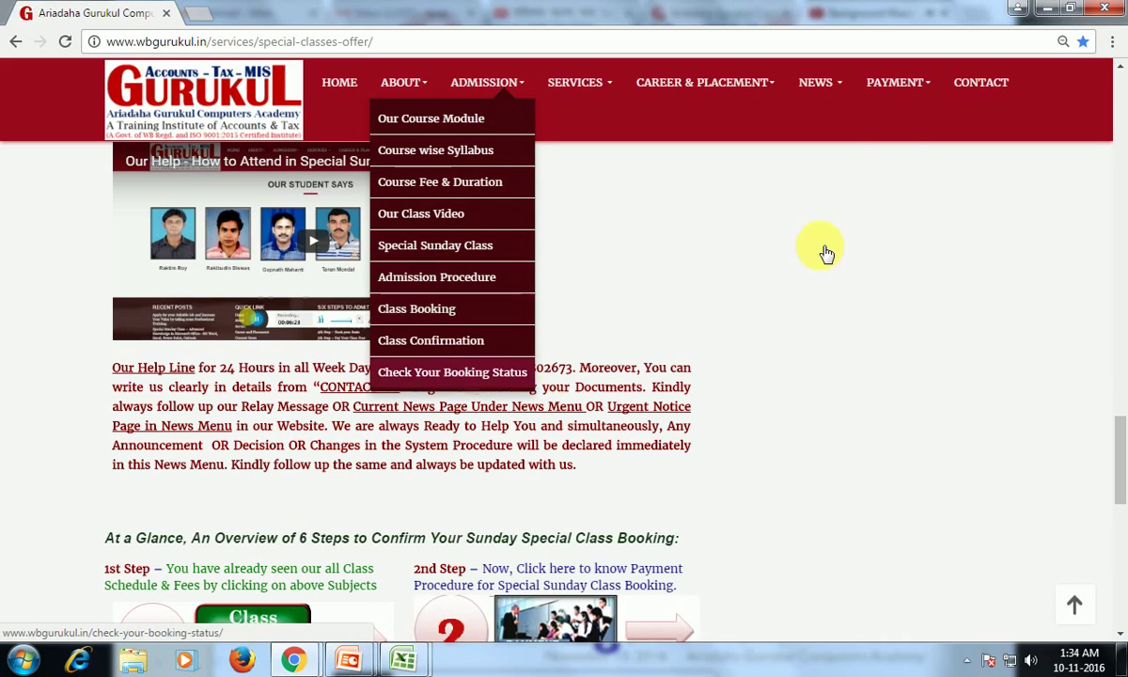
left_click(977, 83)
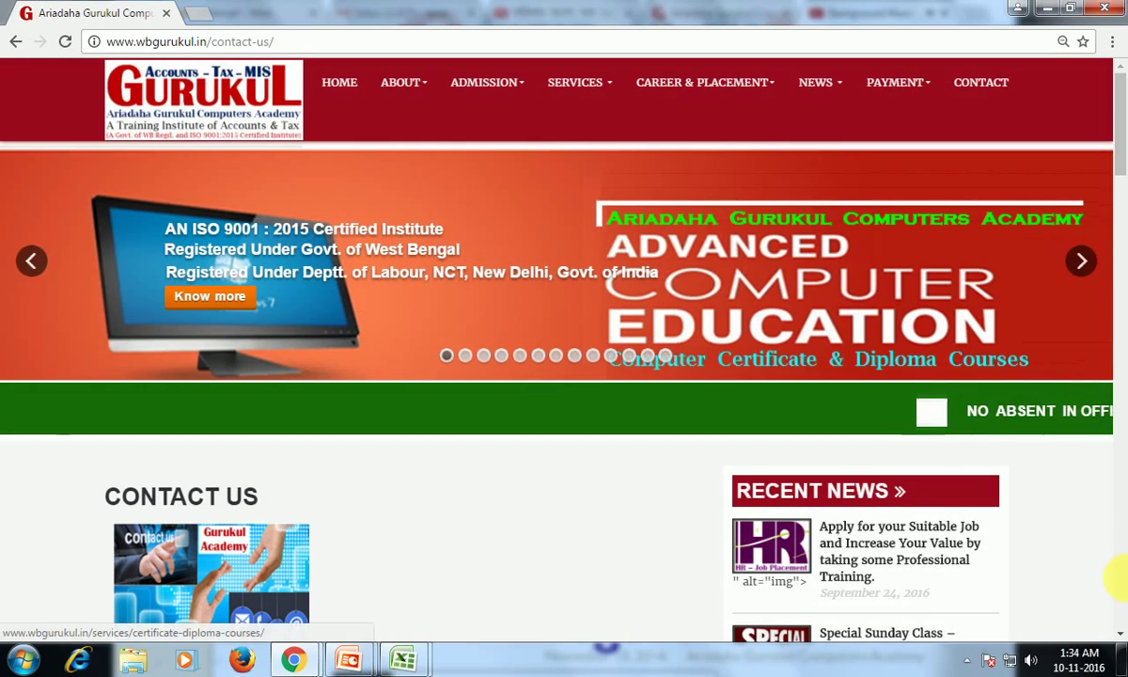
scroll(1120, 639, "down", 2)
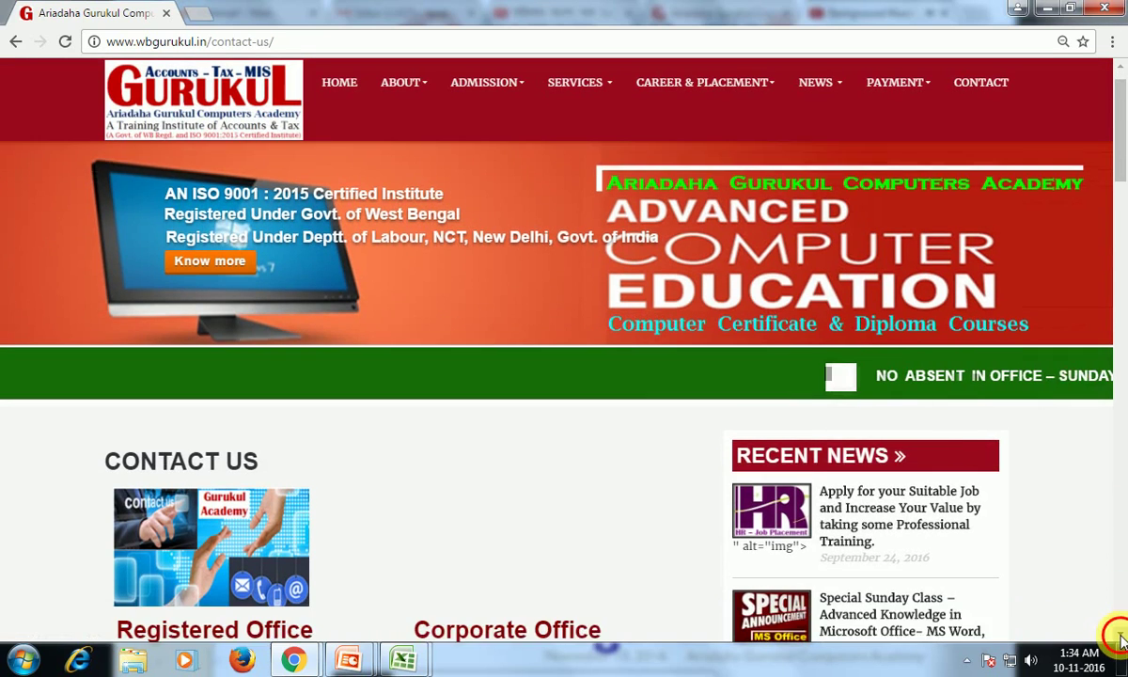
scroll(1120, 639, "down", 3)
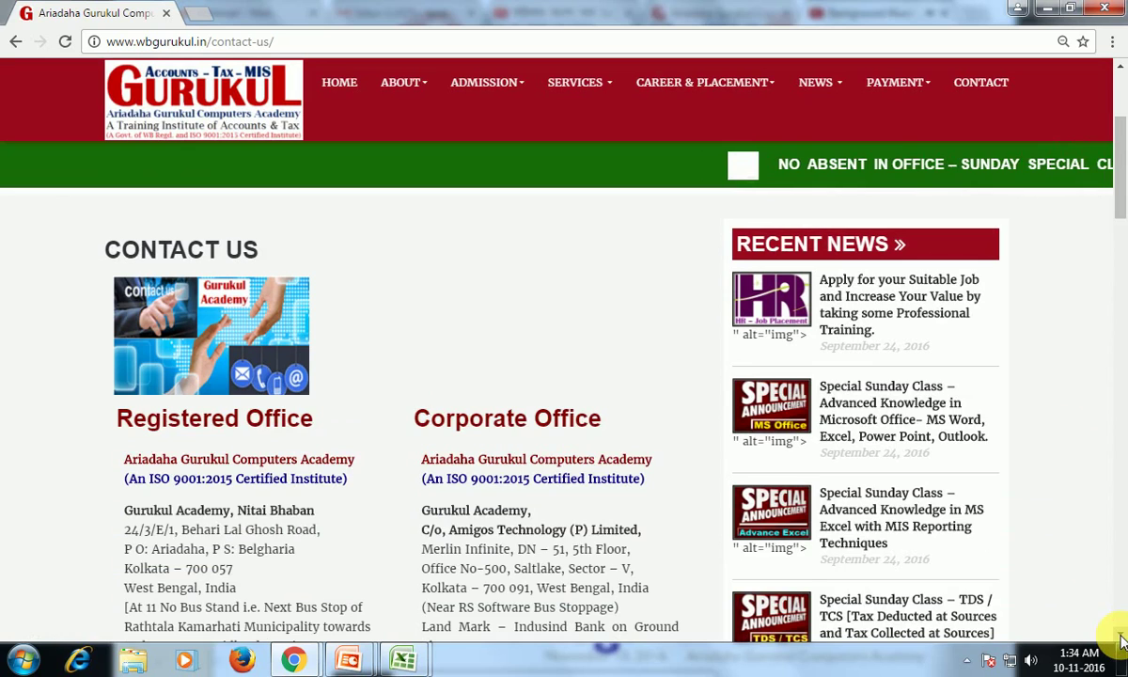
left_click(1120, 639)
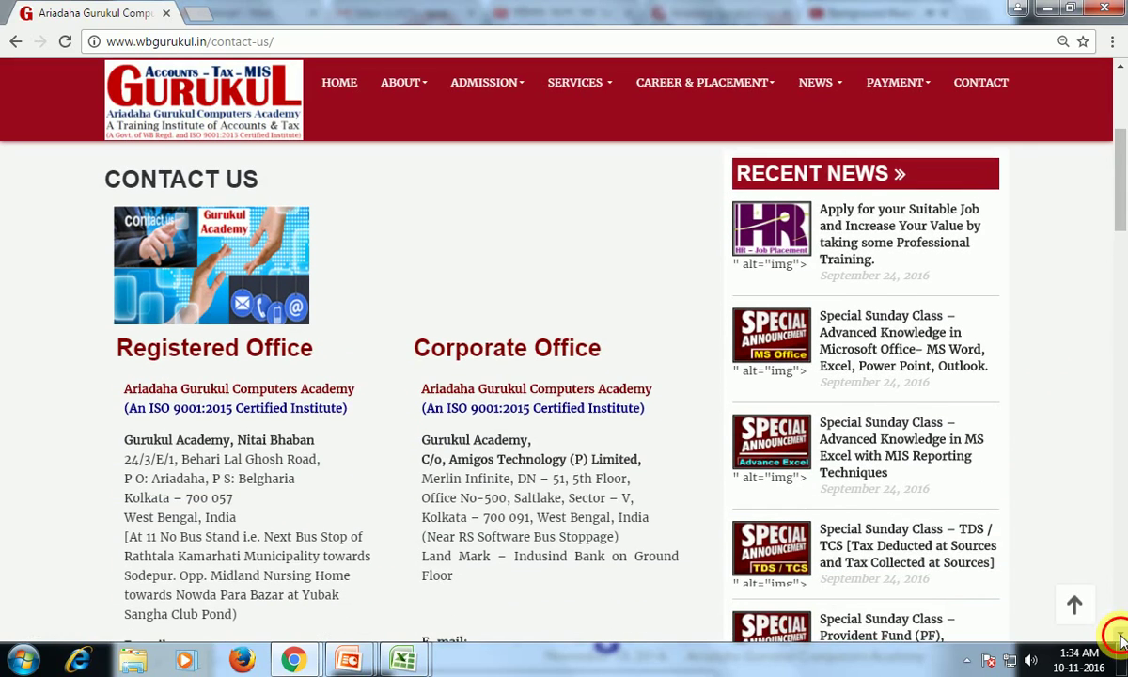
left_click(1120, 639)
left_click(1120, 639)
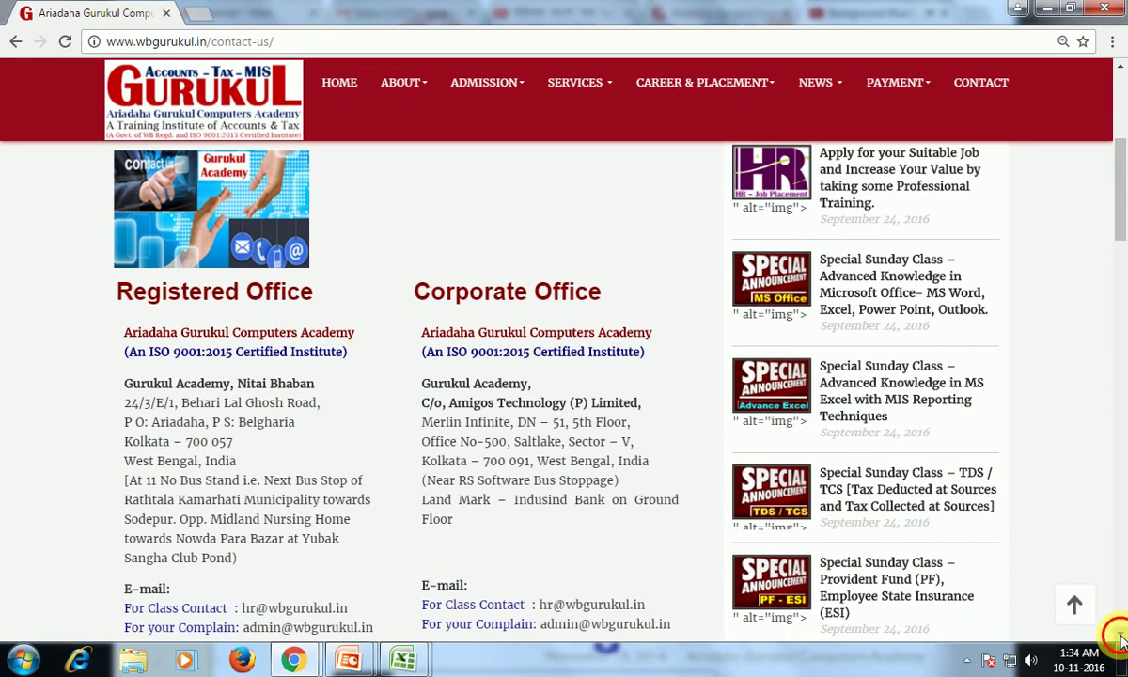
left_click(1120, 639)
left_click(1120, 639)
left_click(1120, 639)
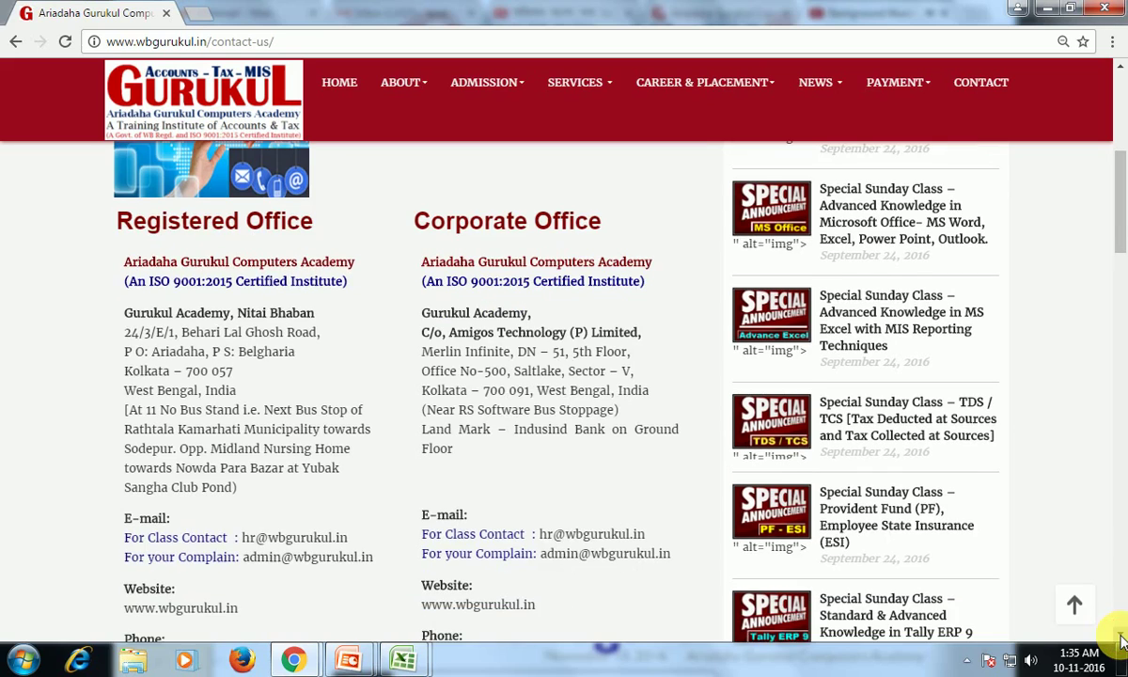
- Read the e-mail, website, phone and contact person details listed for both offices
left_click(1120, 639)
left_click(1120, 639)
left_click(1120, 639)
left_click(1121, 639)
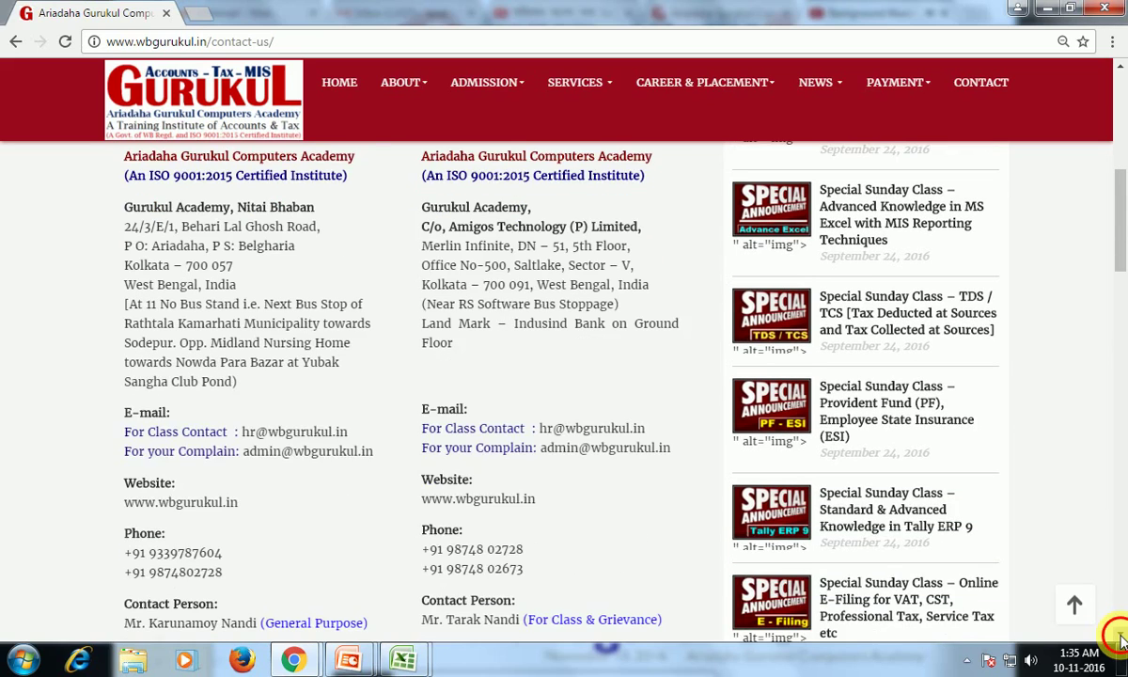
left_click(1120, 639)
left_click(1120, 639)
left_click(1120, 639)
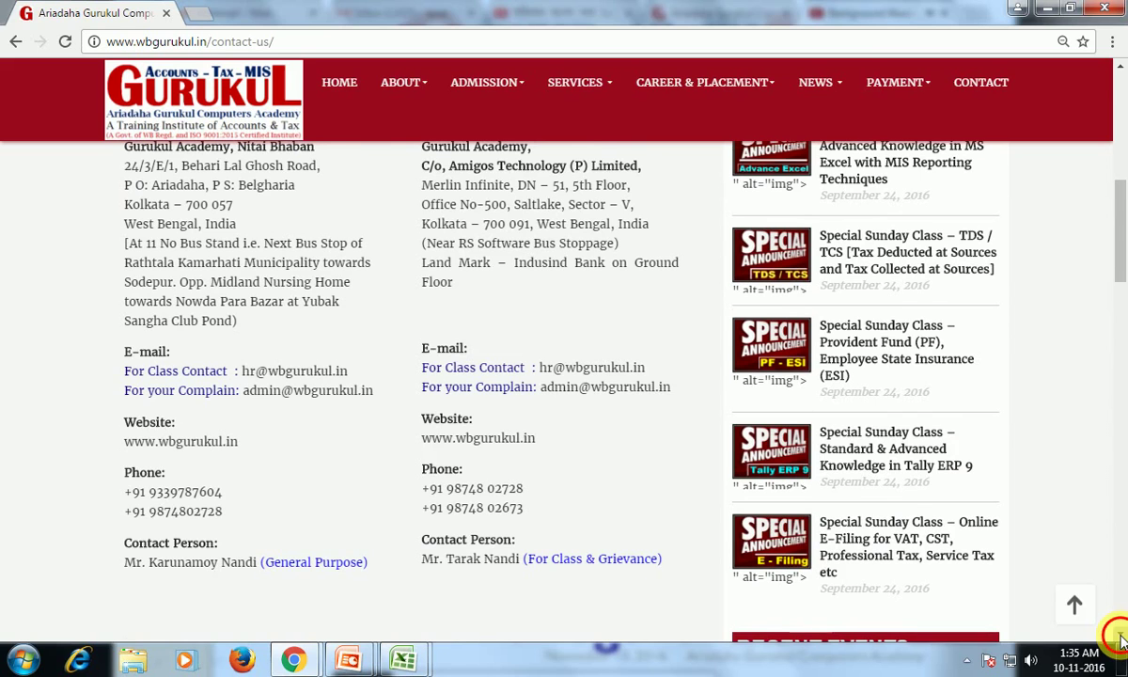
scroll(1120, 639, "down", 2)
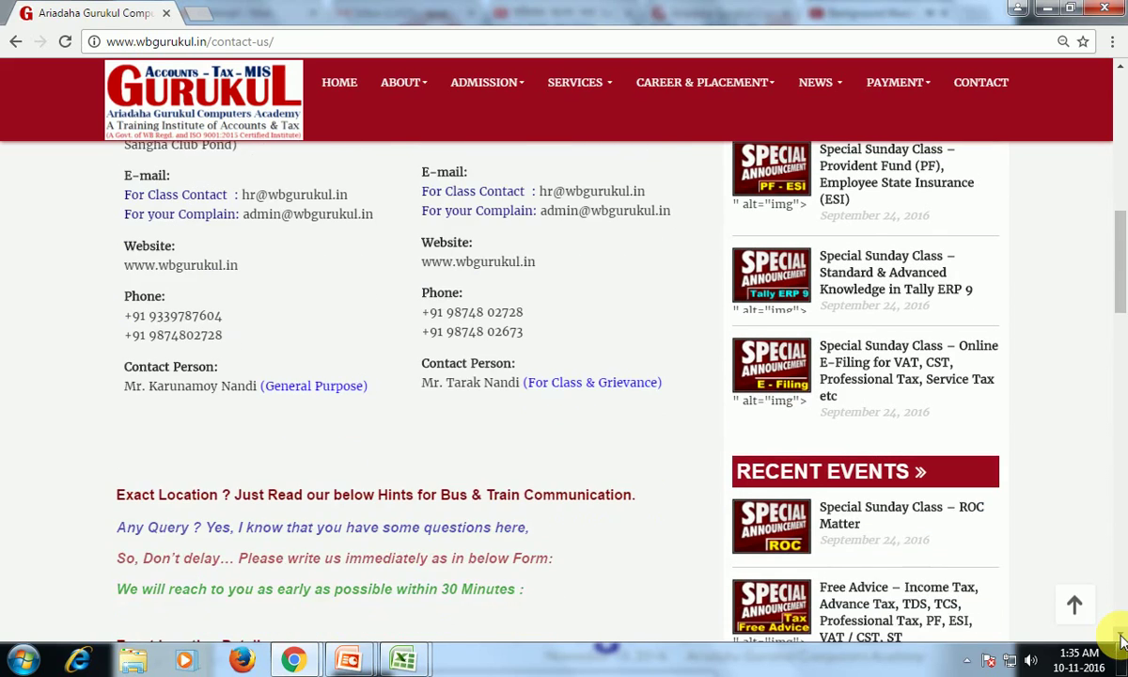
left_click(1120, 639)
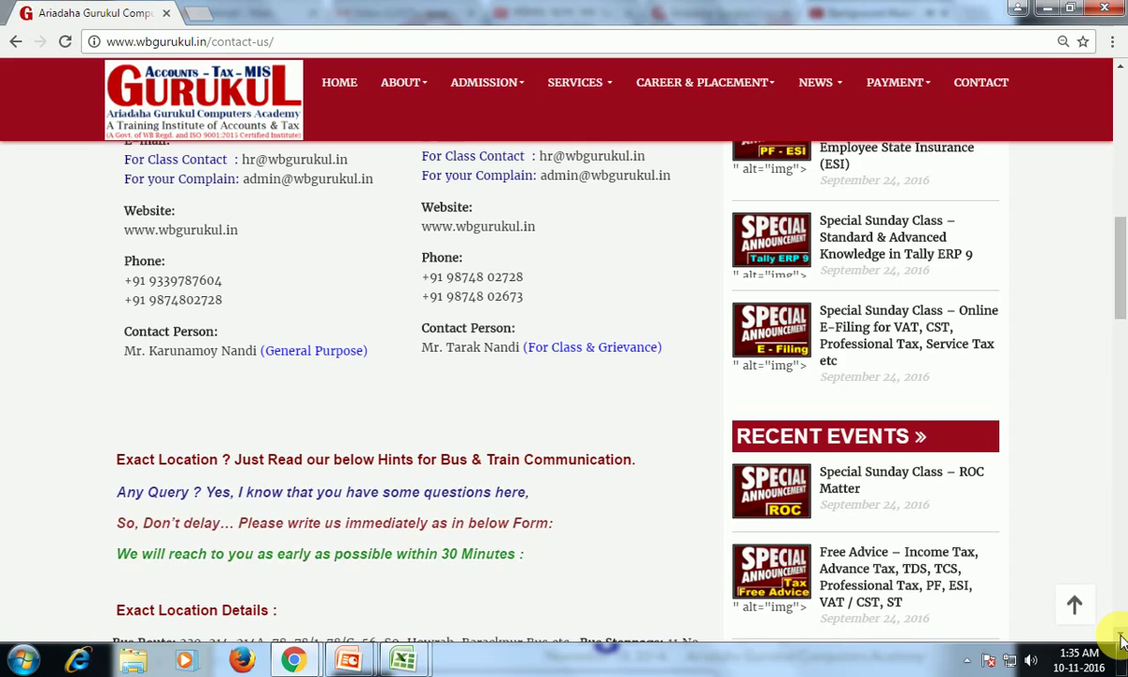
- Read the Exact Location Details with the bus route and train route directions to the institute
scroll(1120, 639, "down", 3)
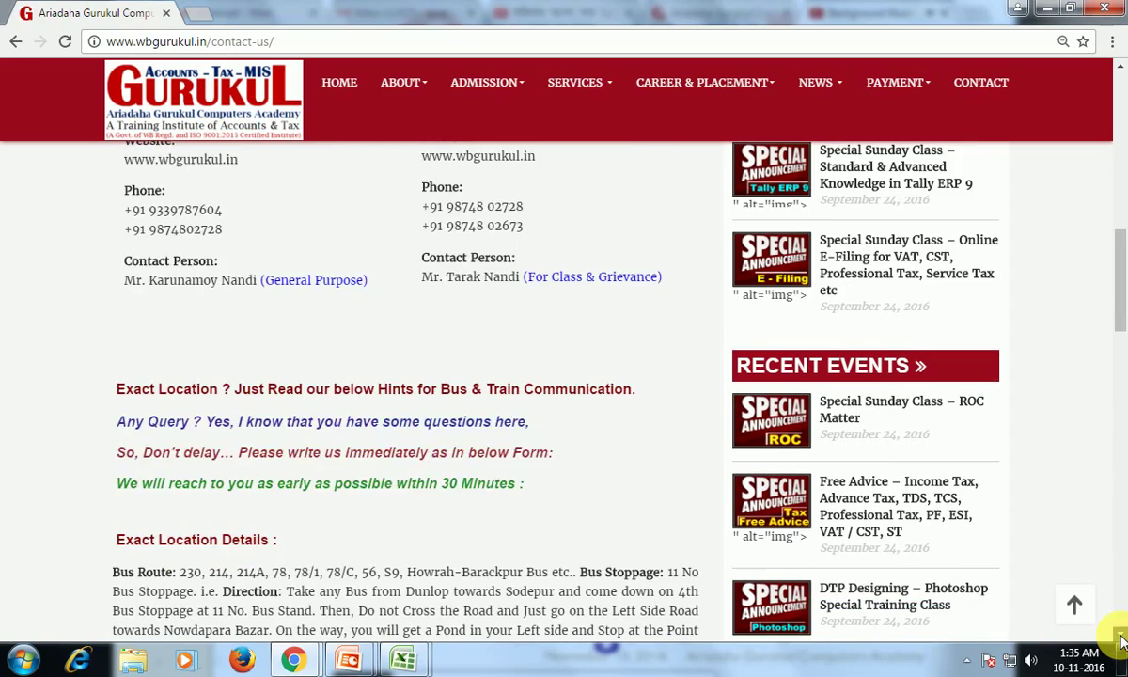
scroll(1120, 639, "down", 6)
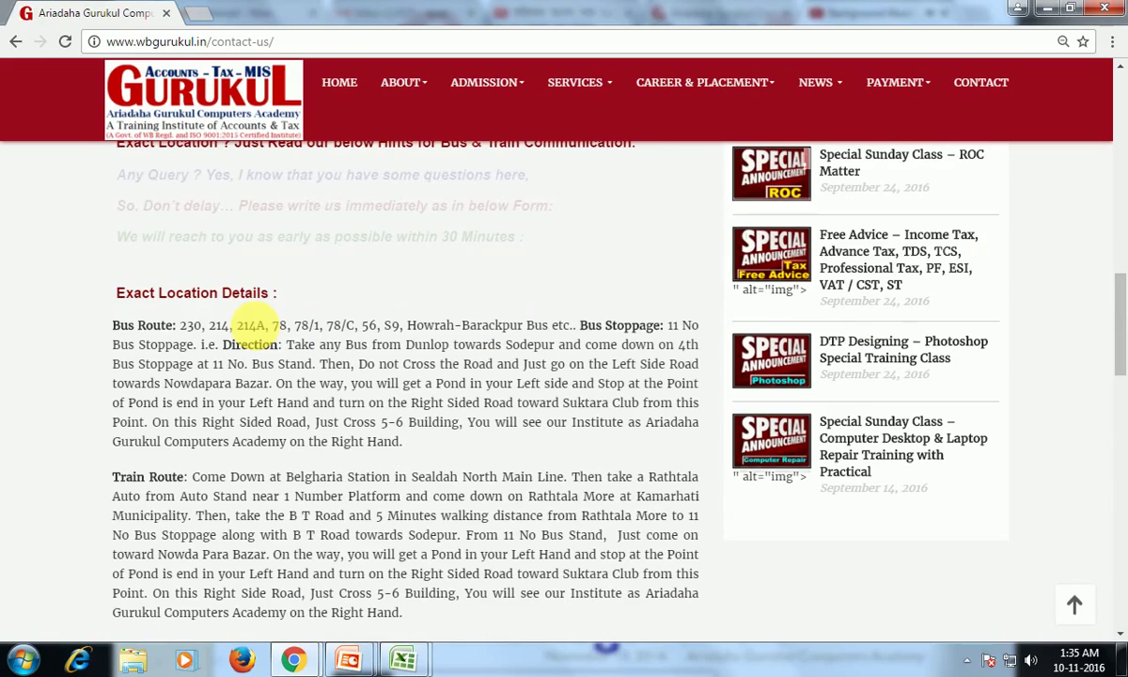
left_click(1123, 638)
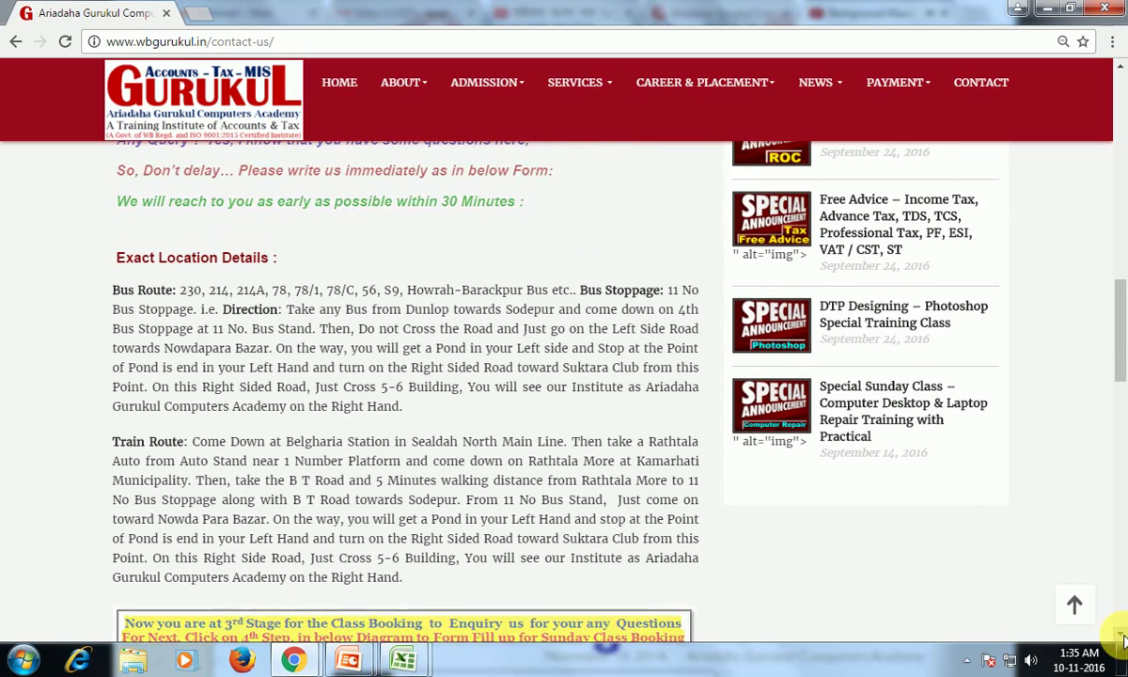
left_click(1123, 638)
left_click(1123, 638)
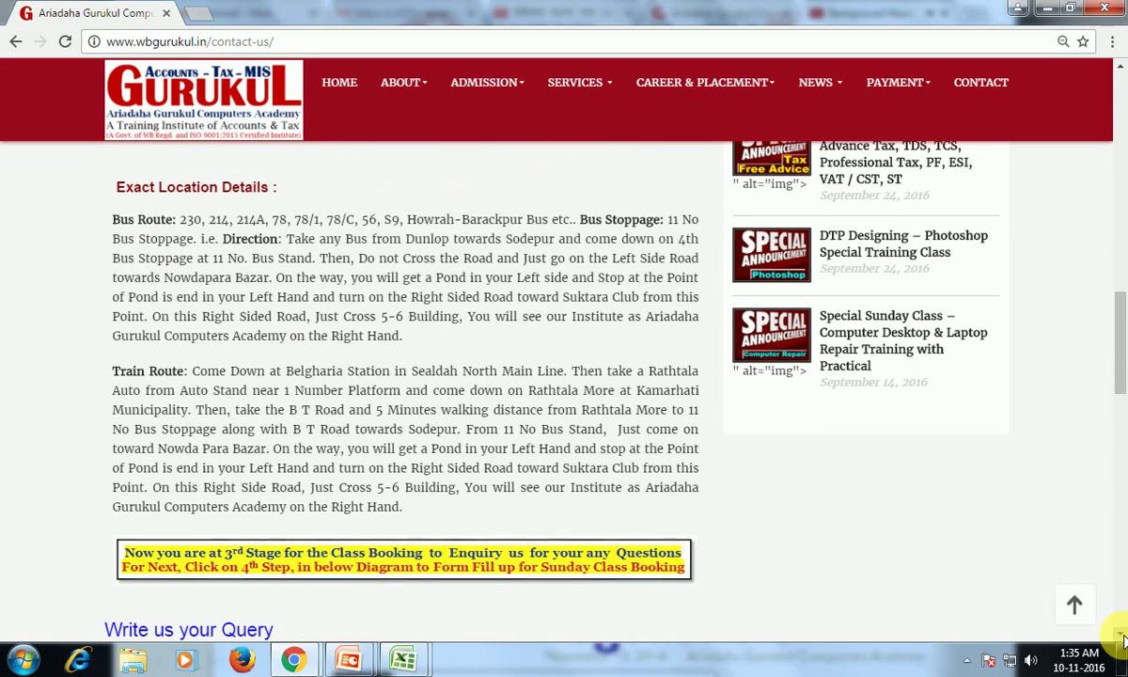
left_click(1123, 638)
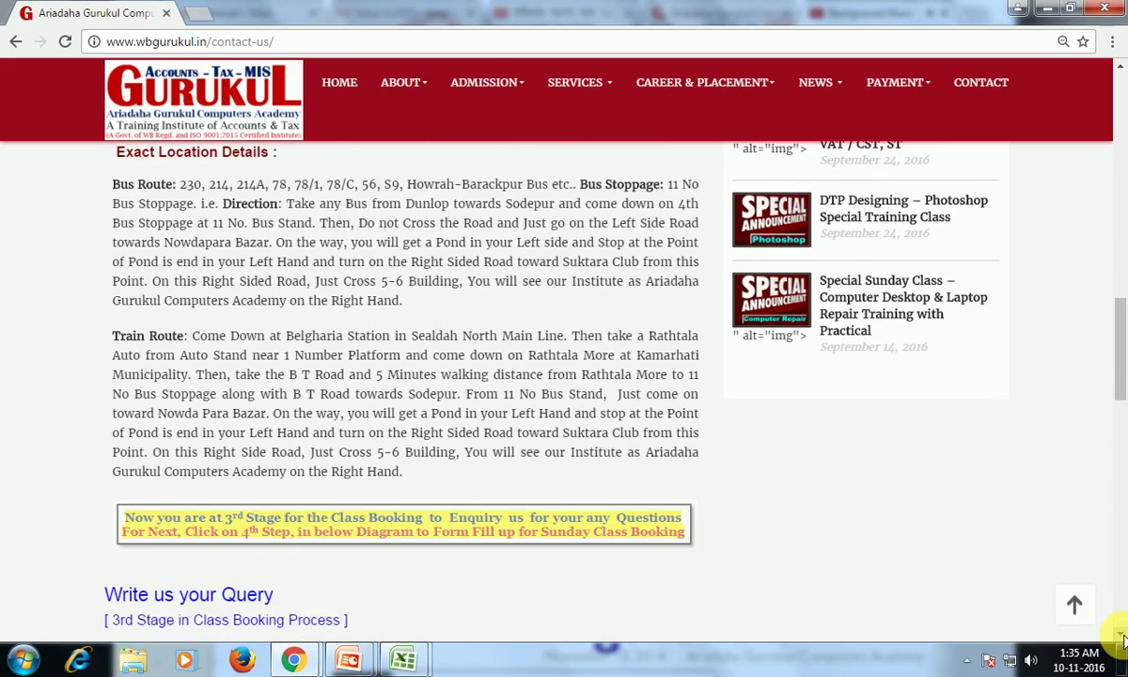
left_click(1123, 639)
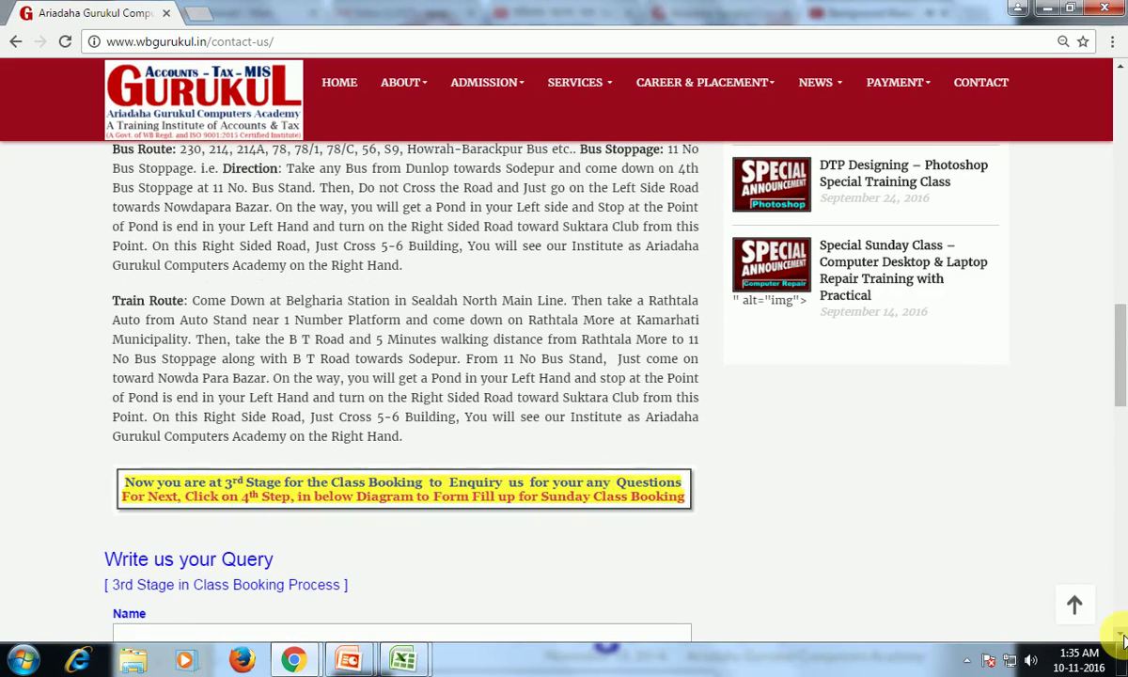
- Examine the Write us your Query form, from the name and contact fields to the option for completing the 3rd stage
scroll(1123, 638, "down", 2)
left_click(1123, 638)
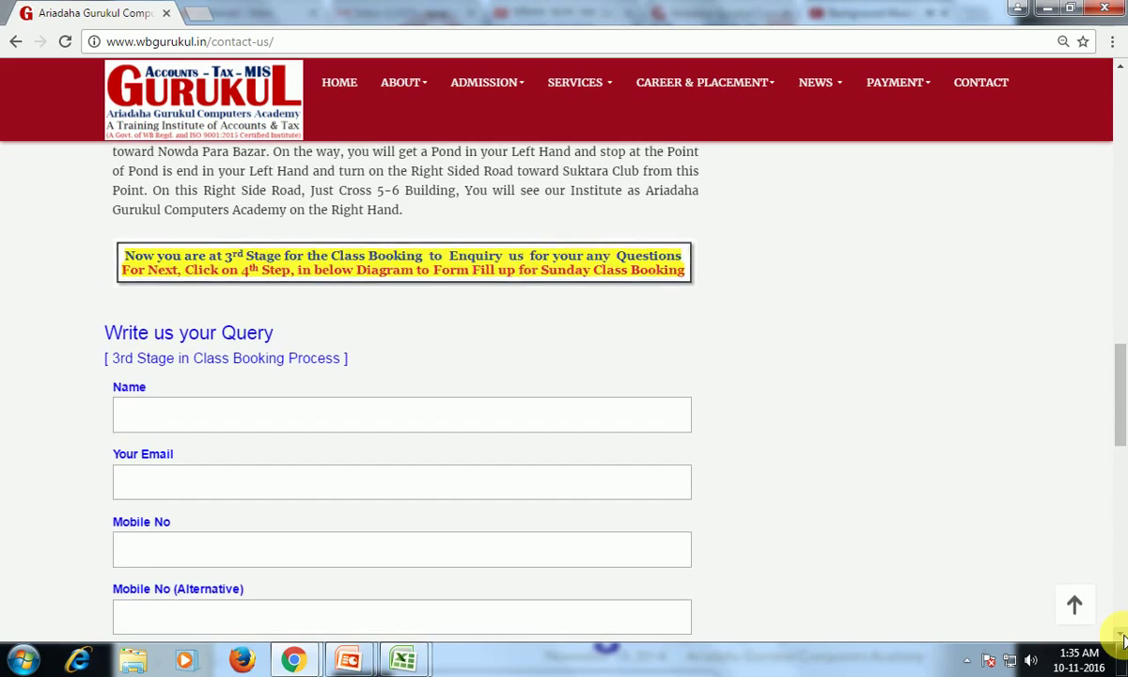
left_click(1123, 638)
left_click(1123, 638)
left_click(1122, 638)
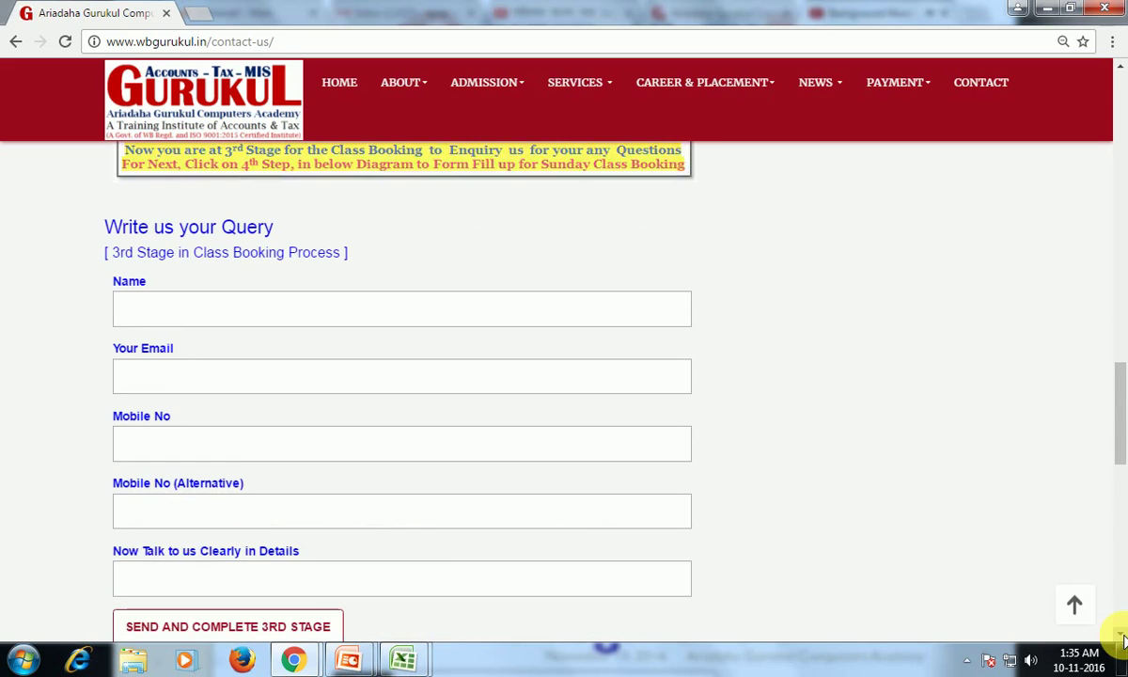
left_click(1123, 638)
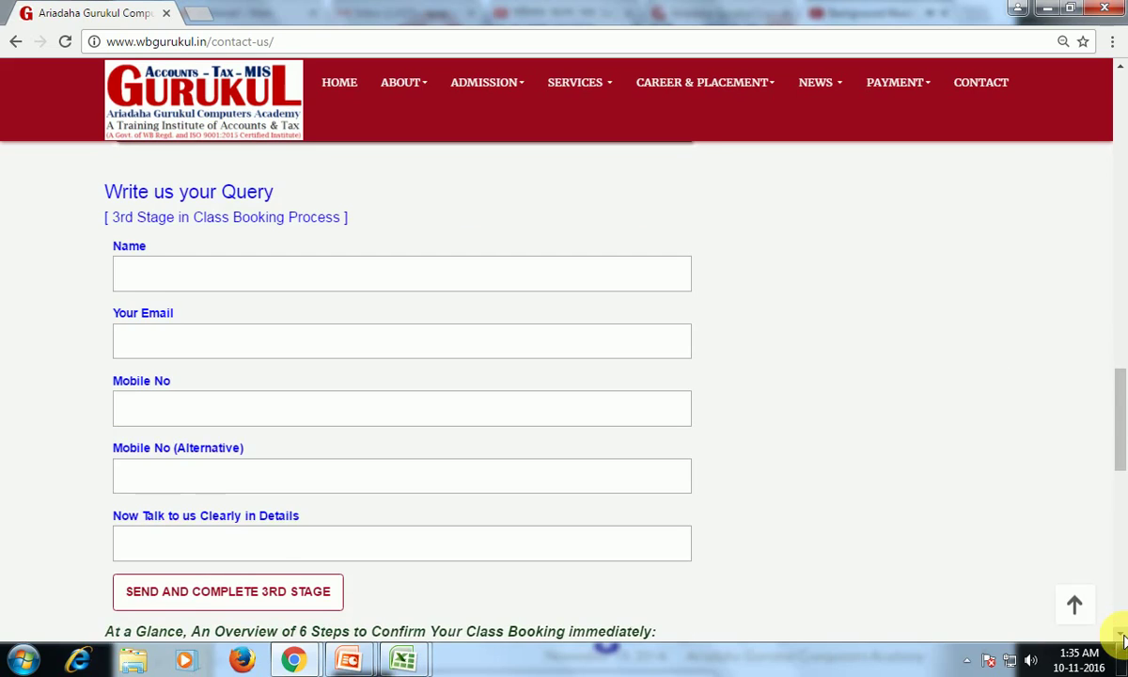
left_click(1123, 638)
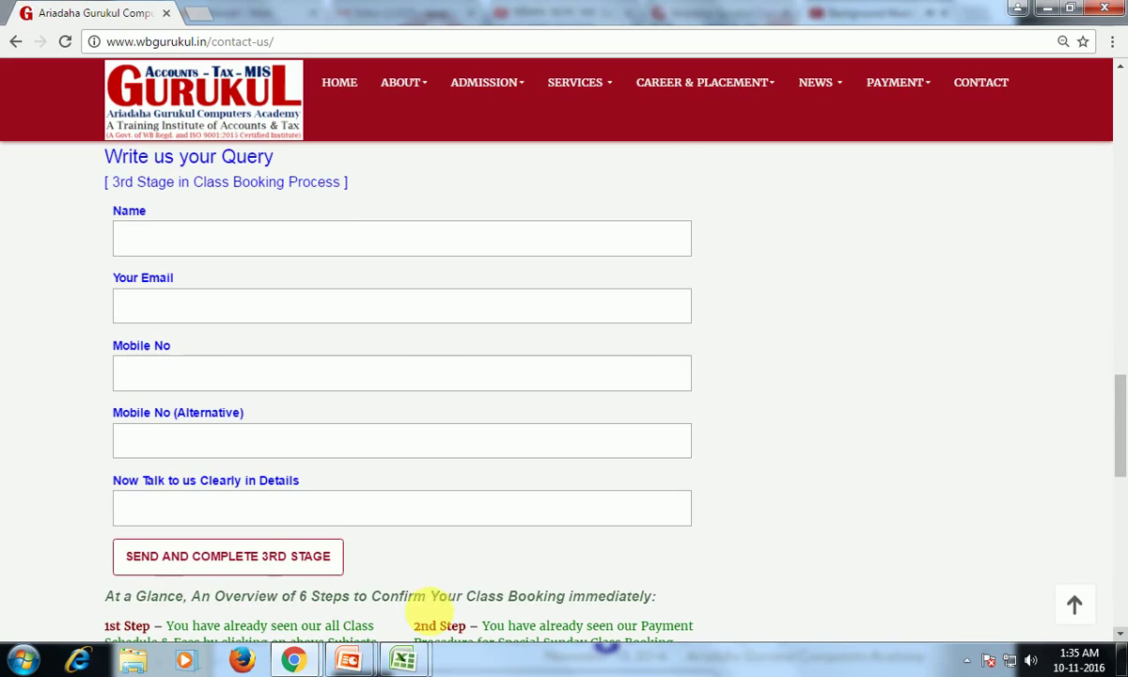
left_click(271, 564)
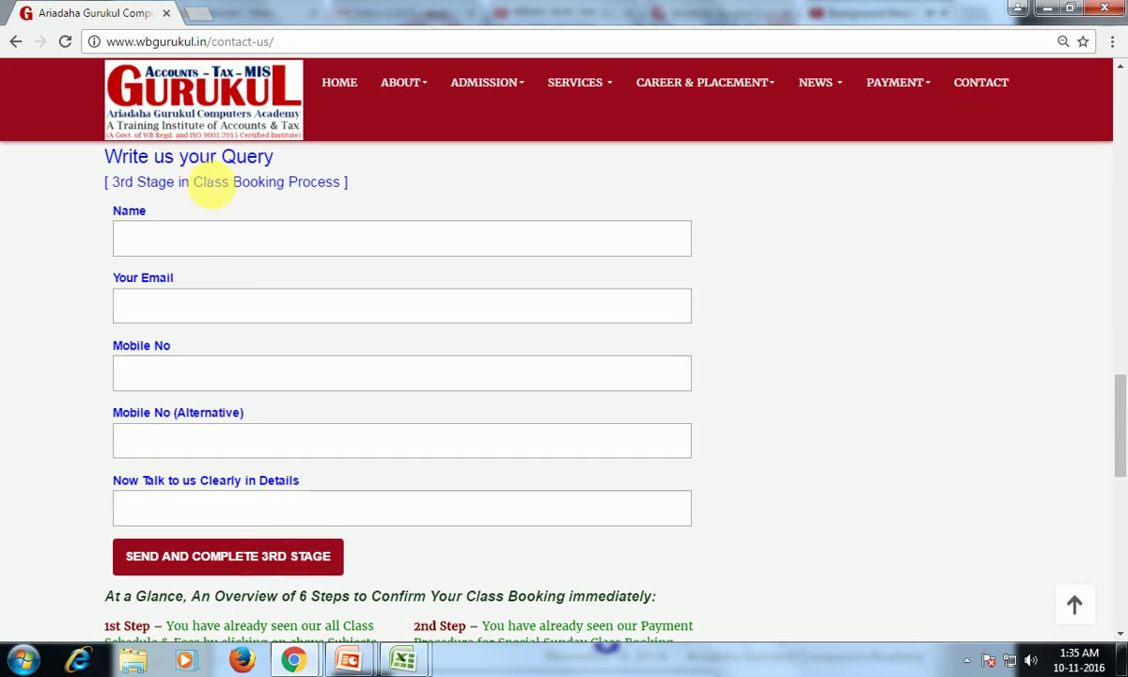
left_click(242, 584)
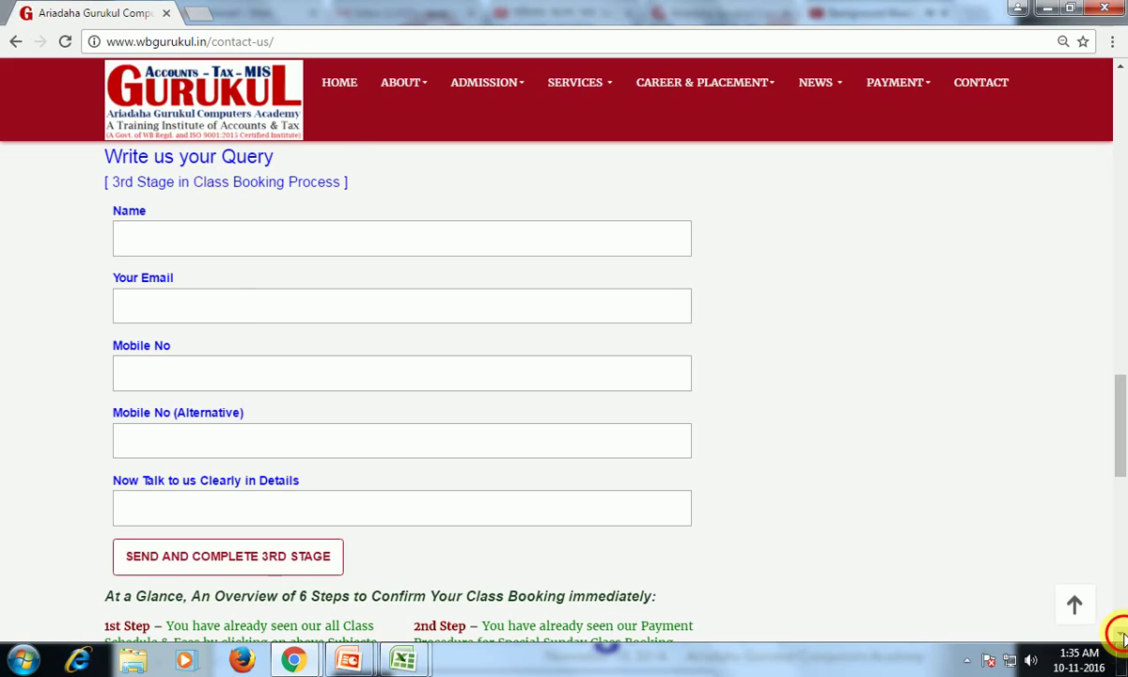
- Look over the six-step class booking overview below the query form, from class schedule to confirmation
scroll(1122, 637, "down", 4)
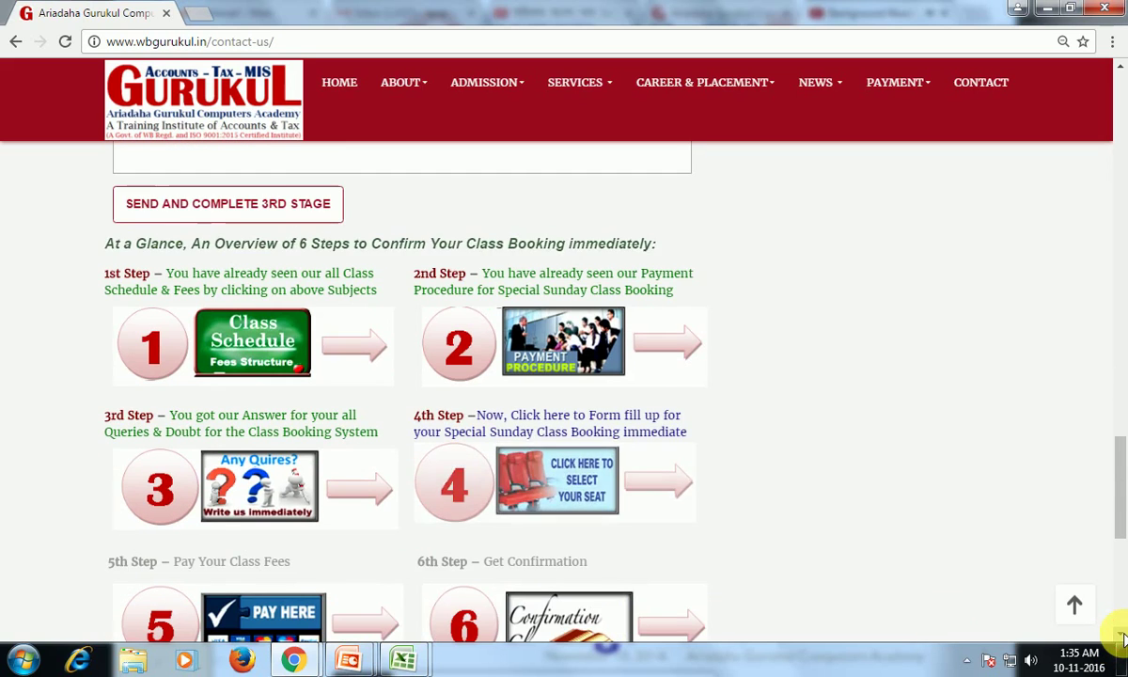
left_click(1122, 637)
left_click(1122, 637)
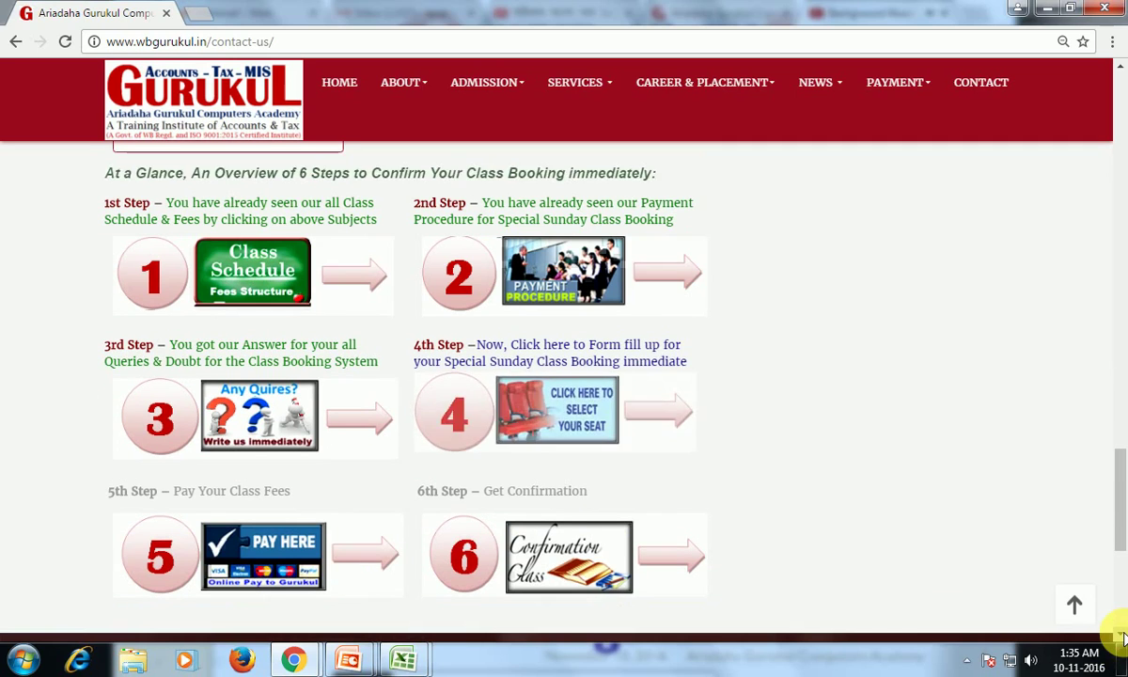
left_click(1122, 637)
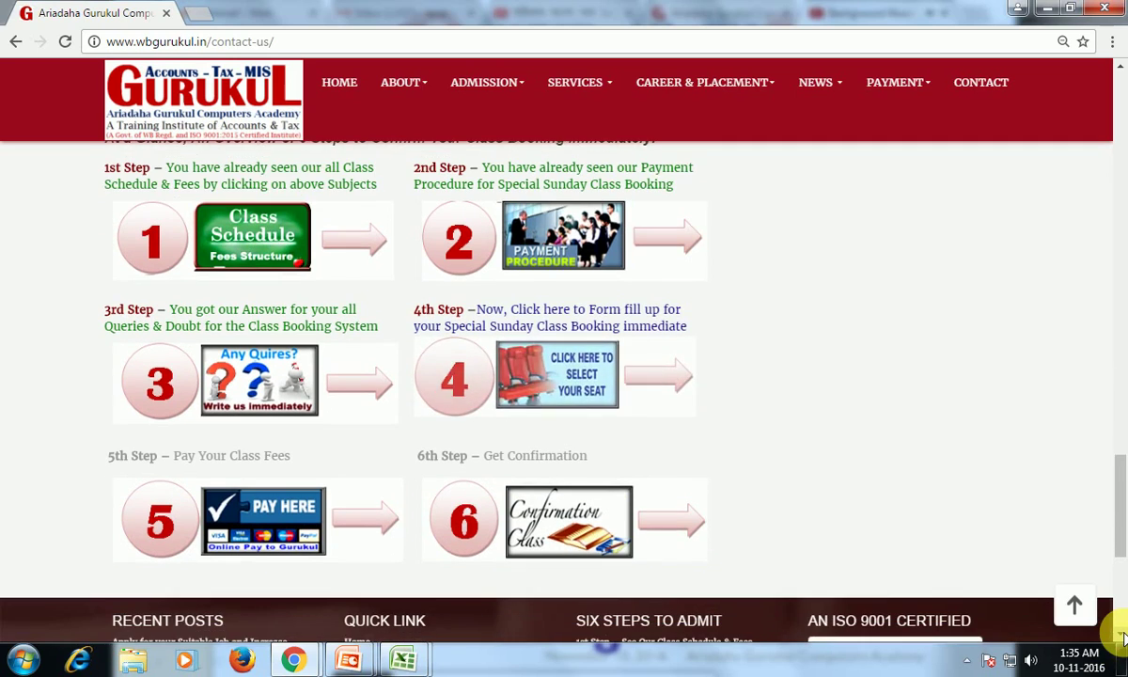
left_click(1120, 64)
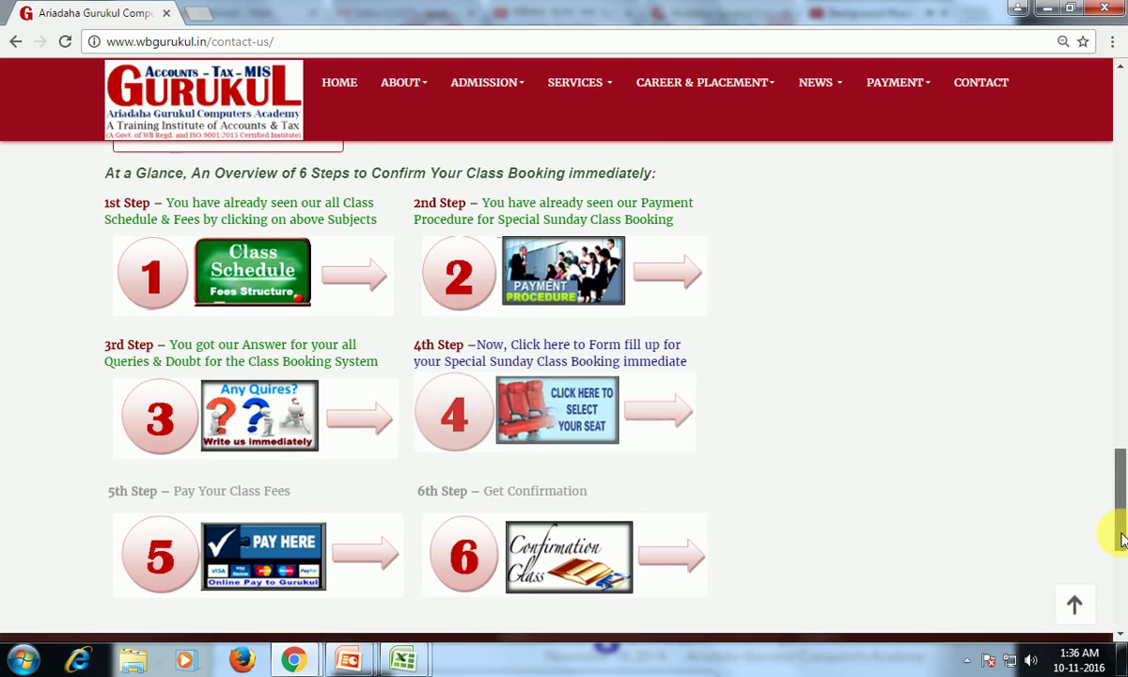
left_click_drag(1121, 538, 1121, 542)
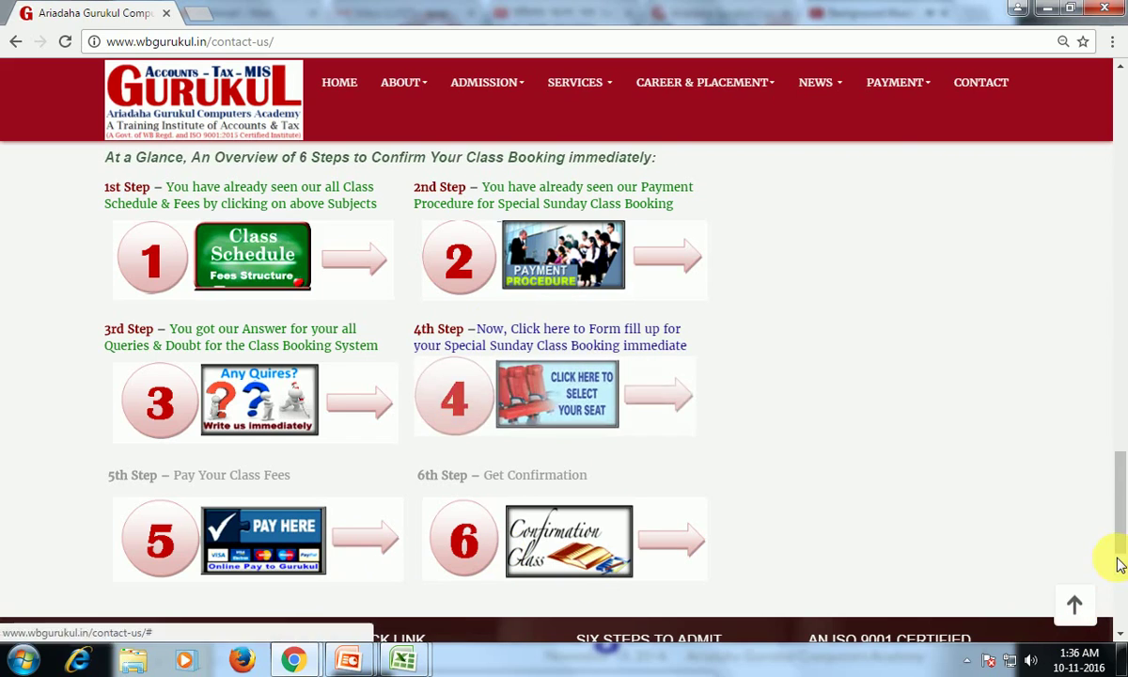
- Look over the page footer with quick links, admission steps, office details and social links, and return to the page's beginning
scroll(1117, 604, "down", 3)
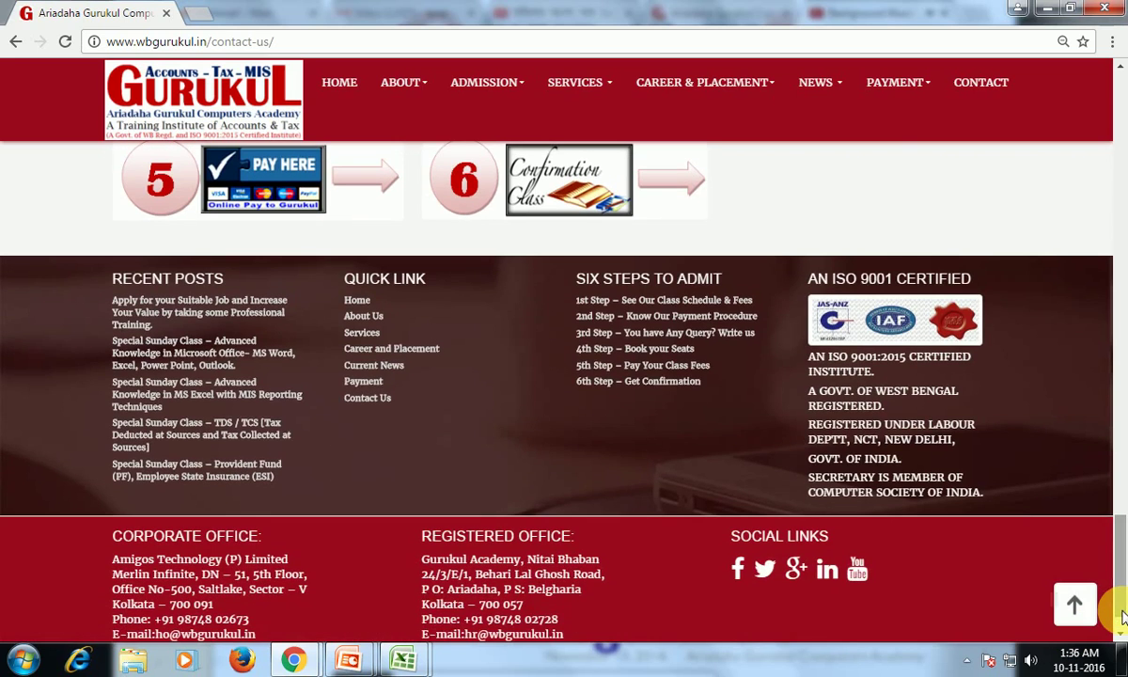
left_click(1121, 639)
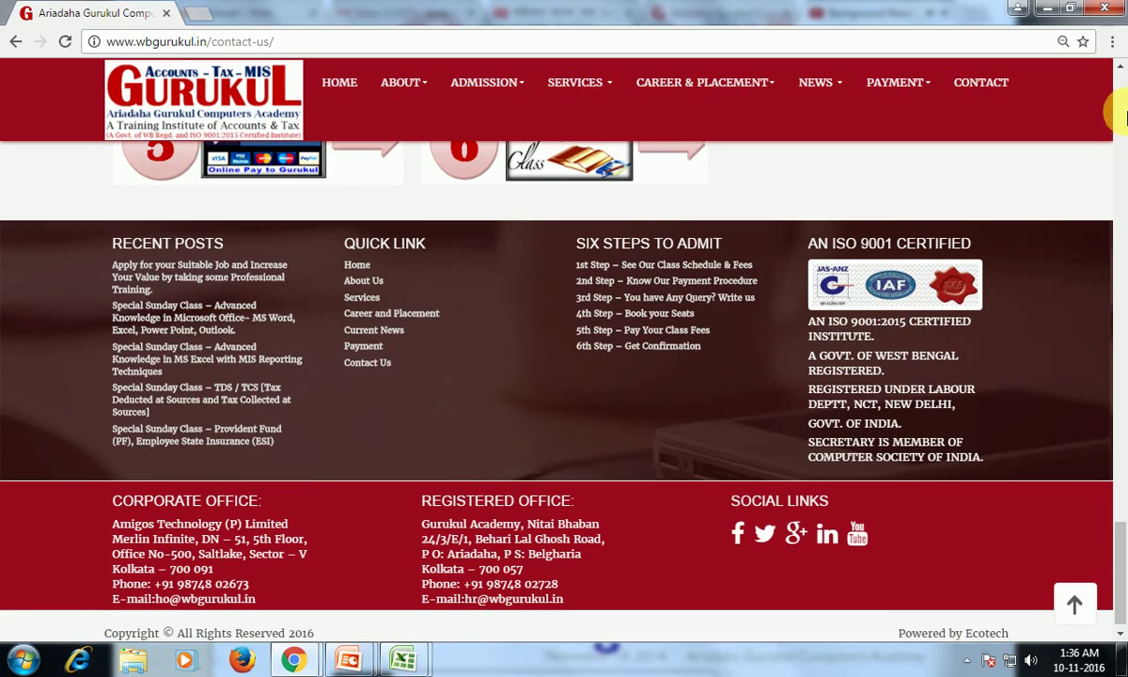
left_click(1114, 84)
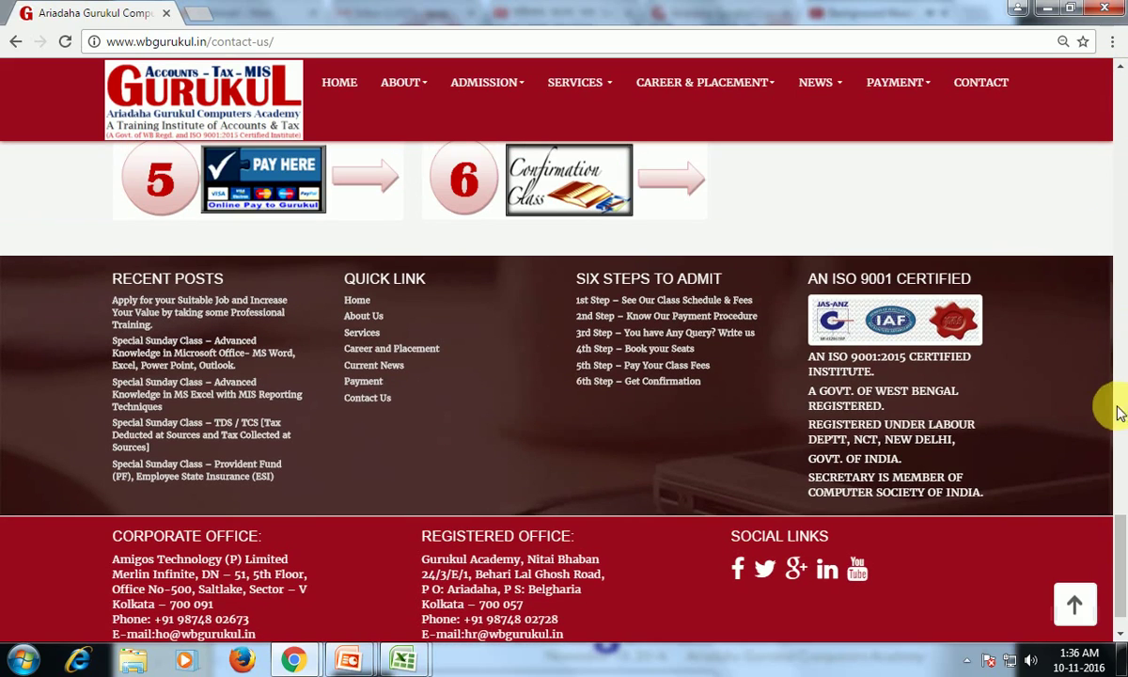
left_click(1074, 604)
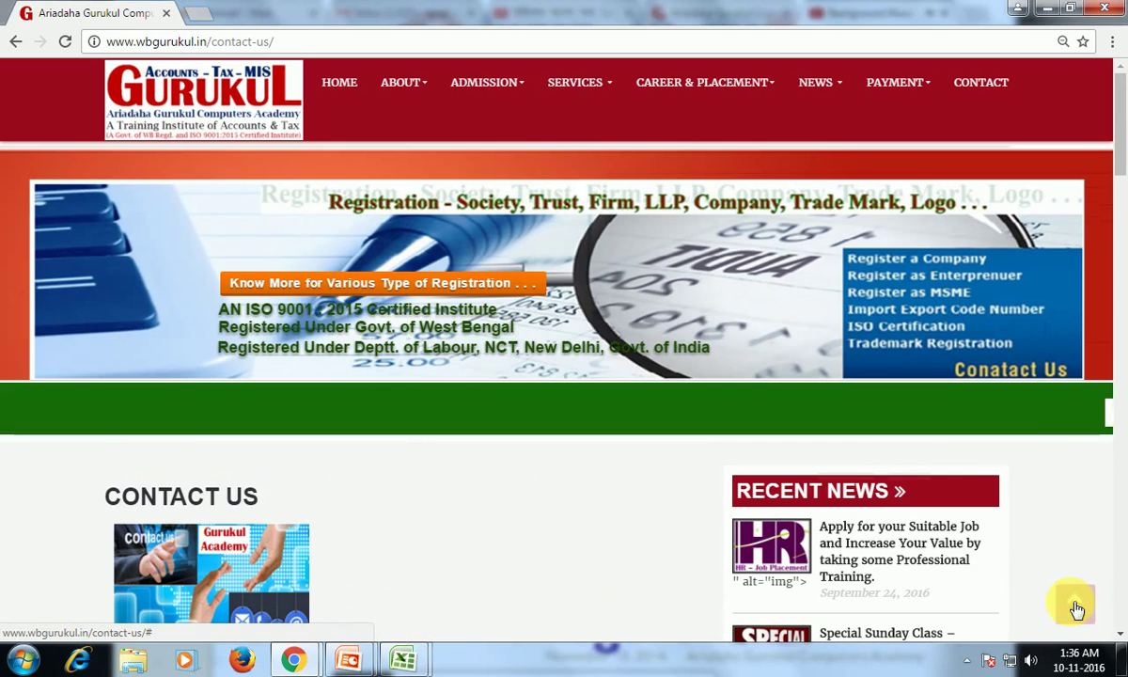